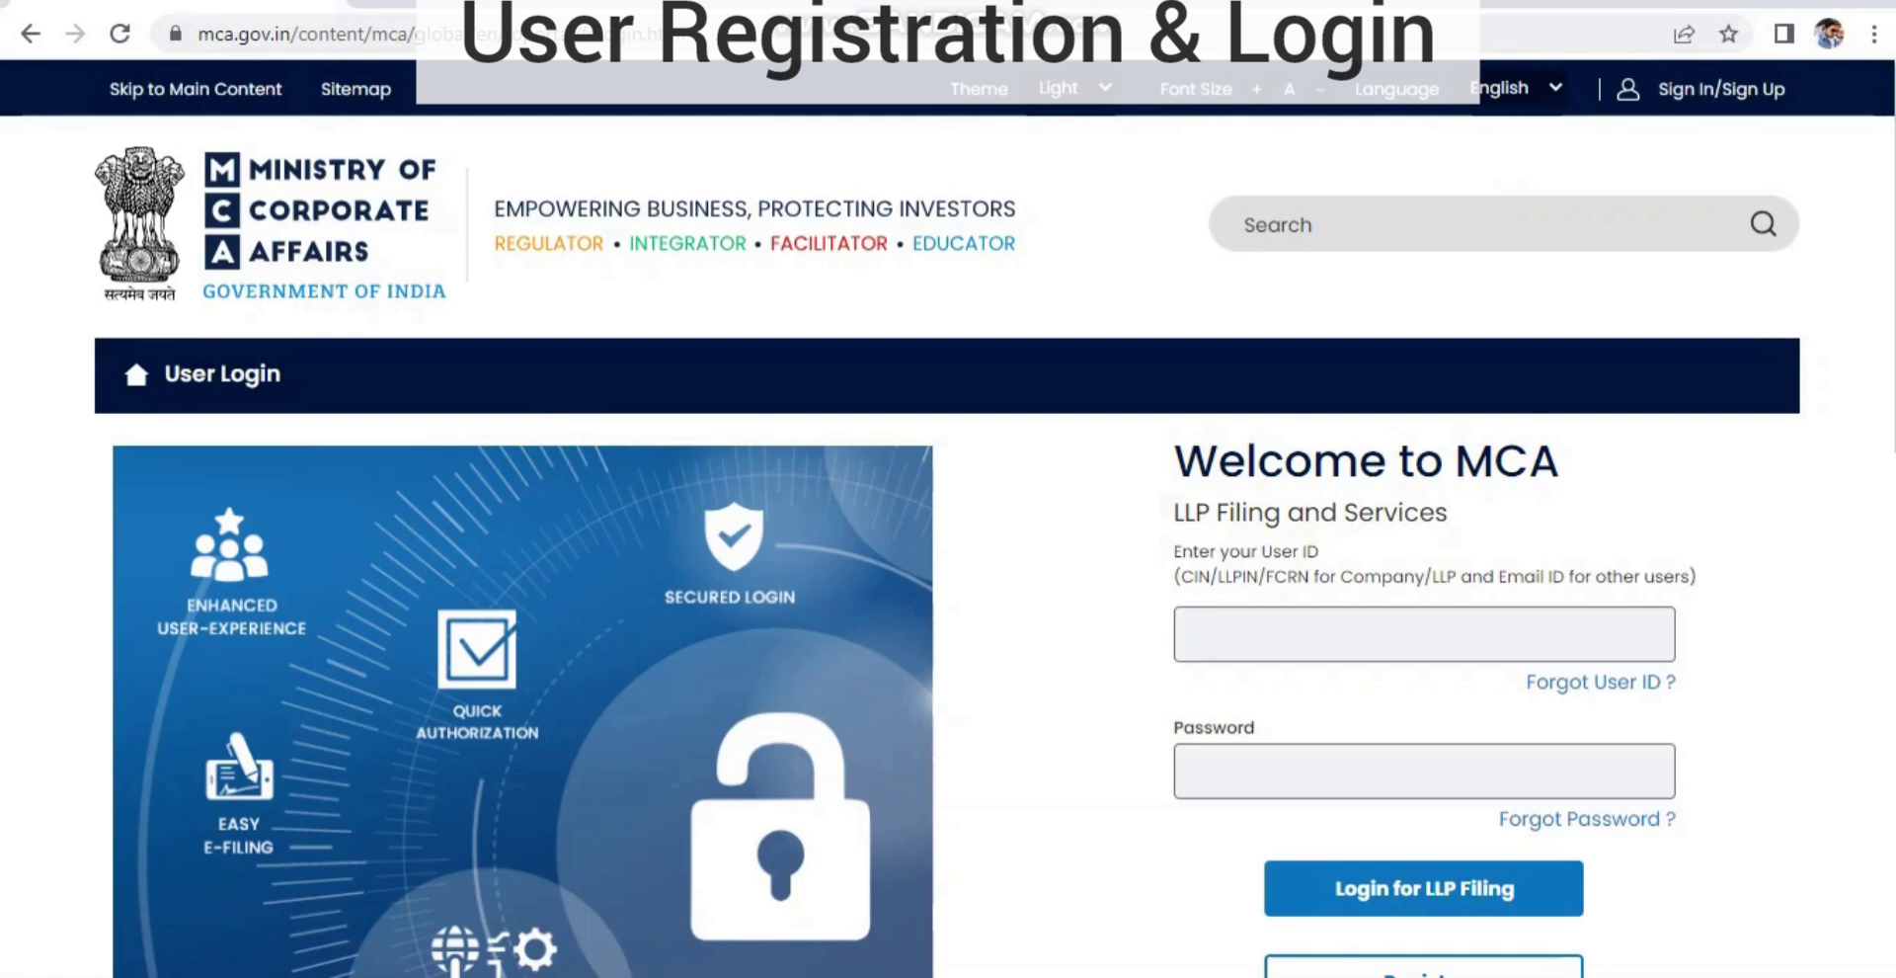
Scroll down to LLP Filing and Services and open its Register form.
{"action": "scroll", "coordinate": [948, 519], "scroll_direction": "down", "scroll_amount": 3}
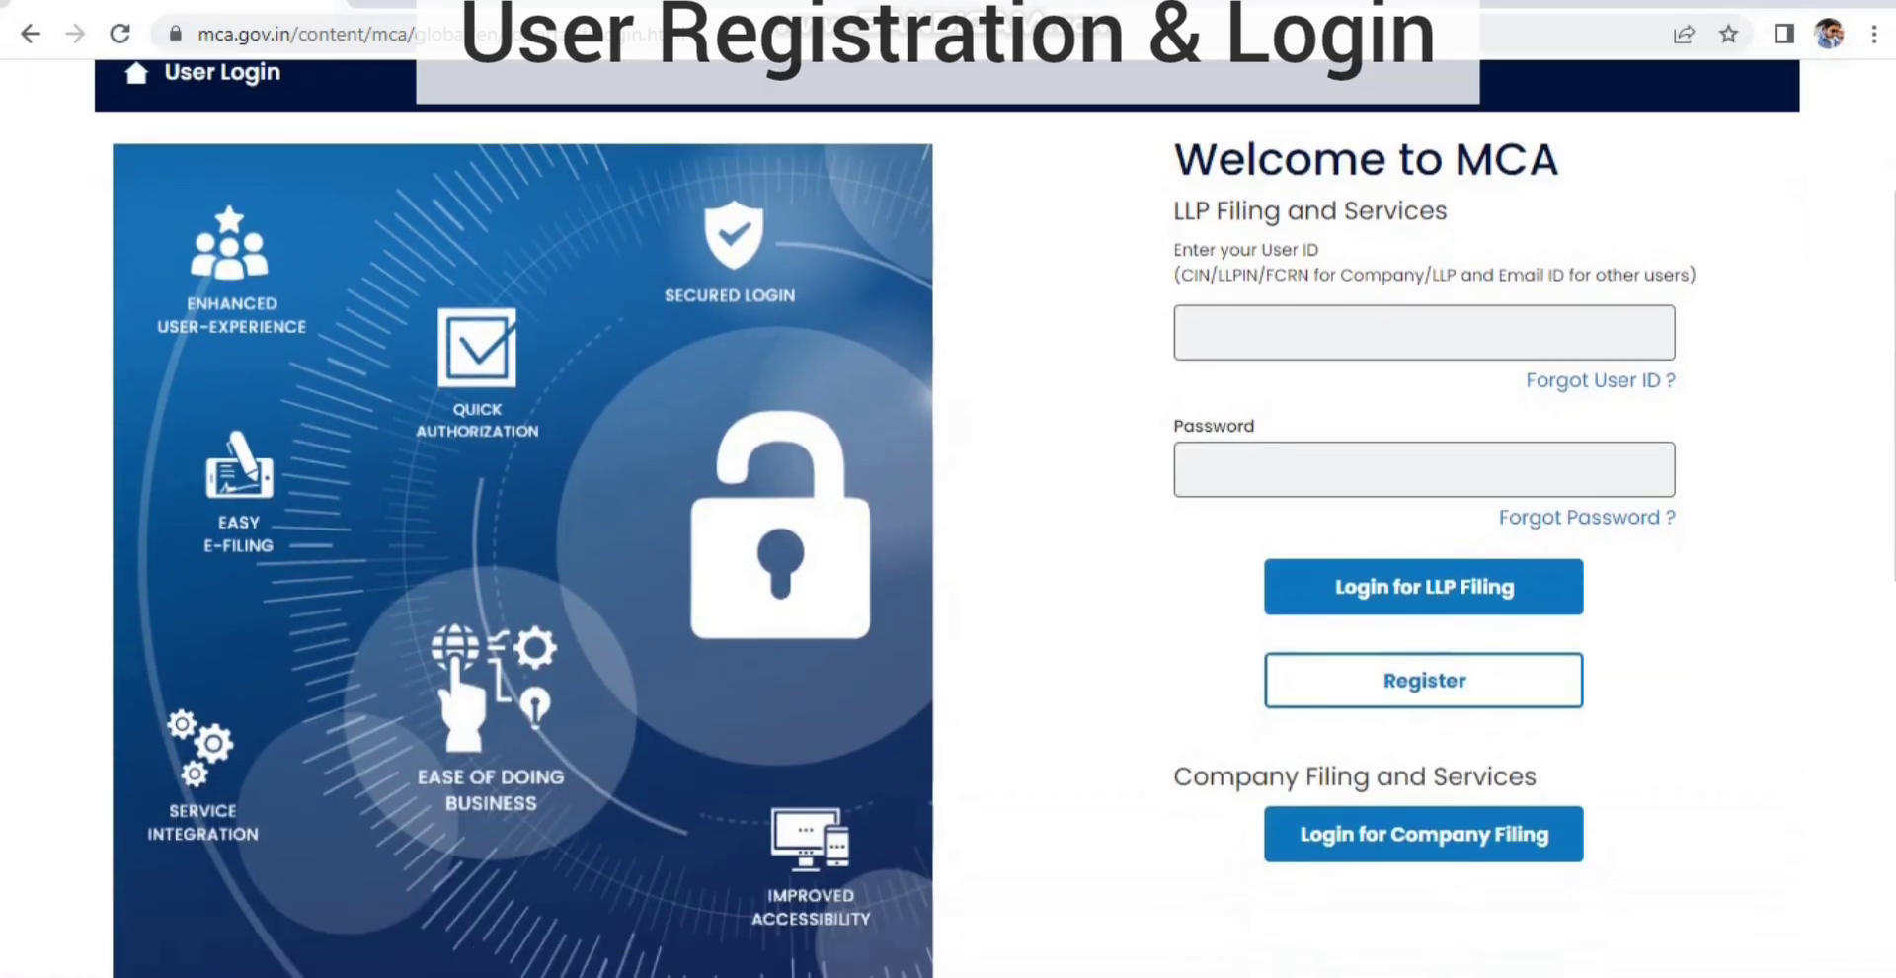
{"action": "scroll", "coordinate": [948, 518], "scroll_direction": "down", "scroll_amount": 1}
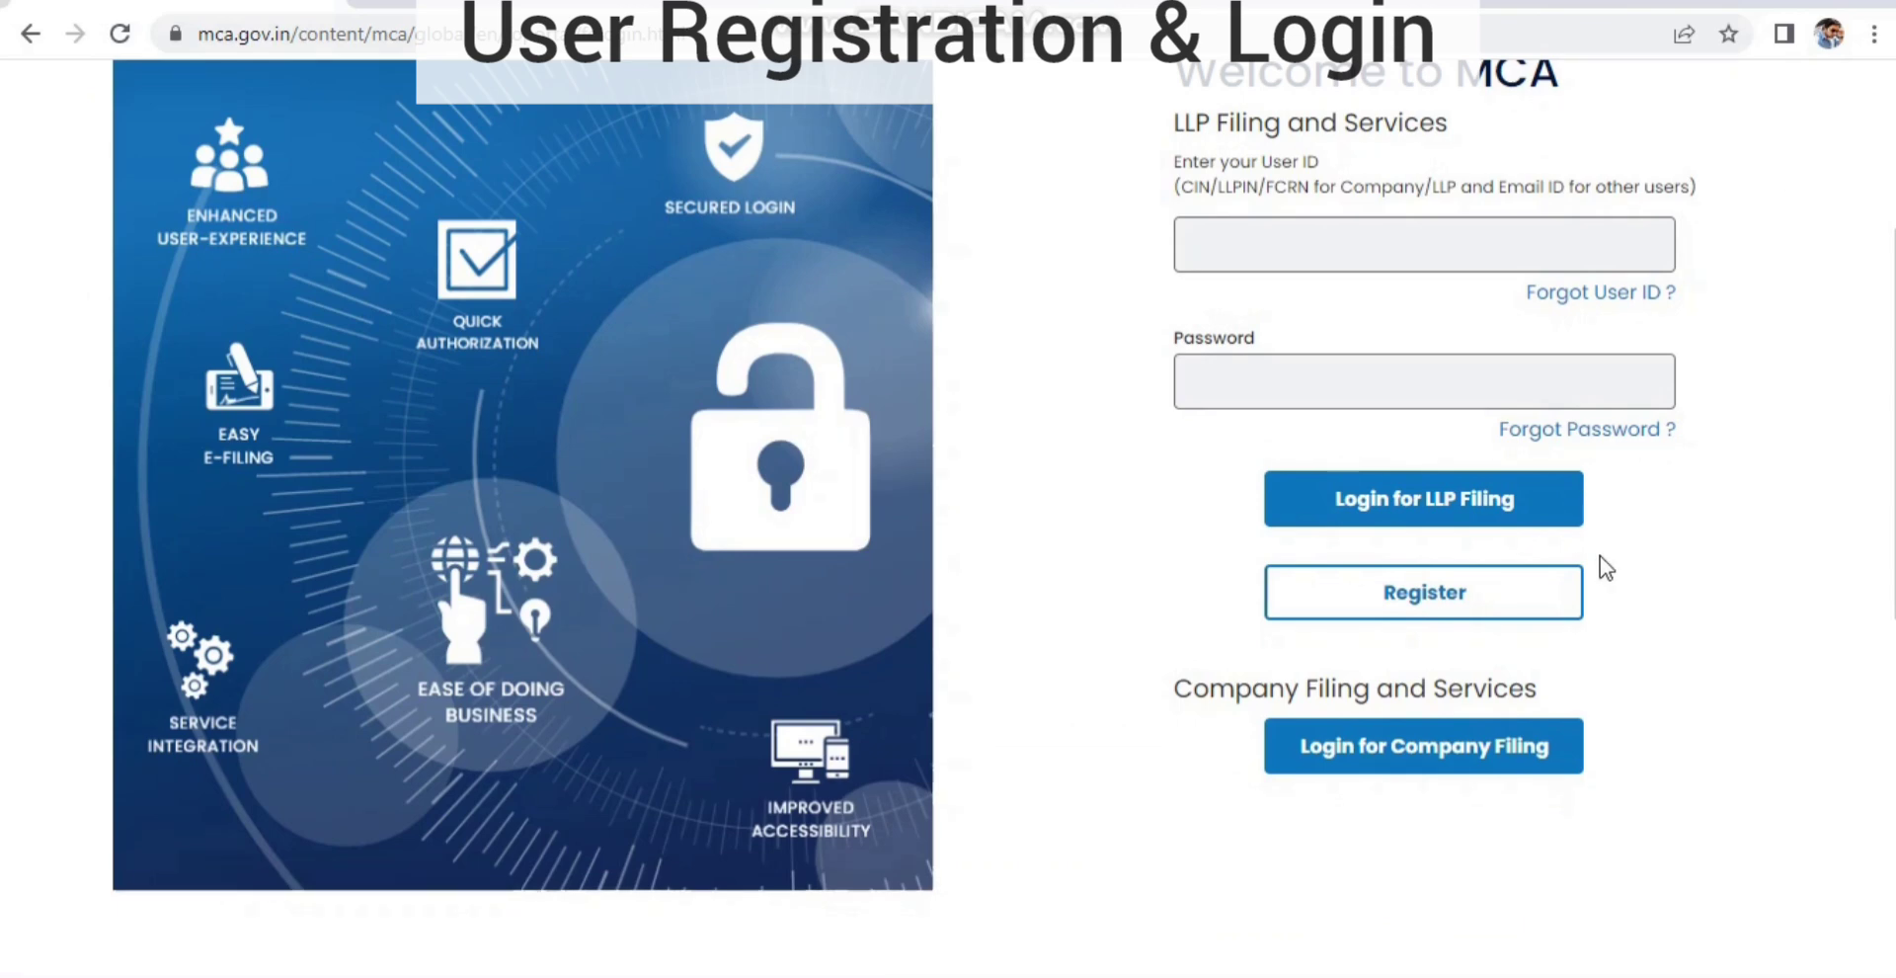
{"action": "left_click", "coordinate": [1458, 614]}
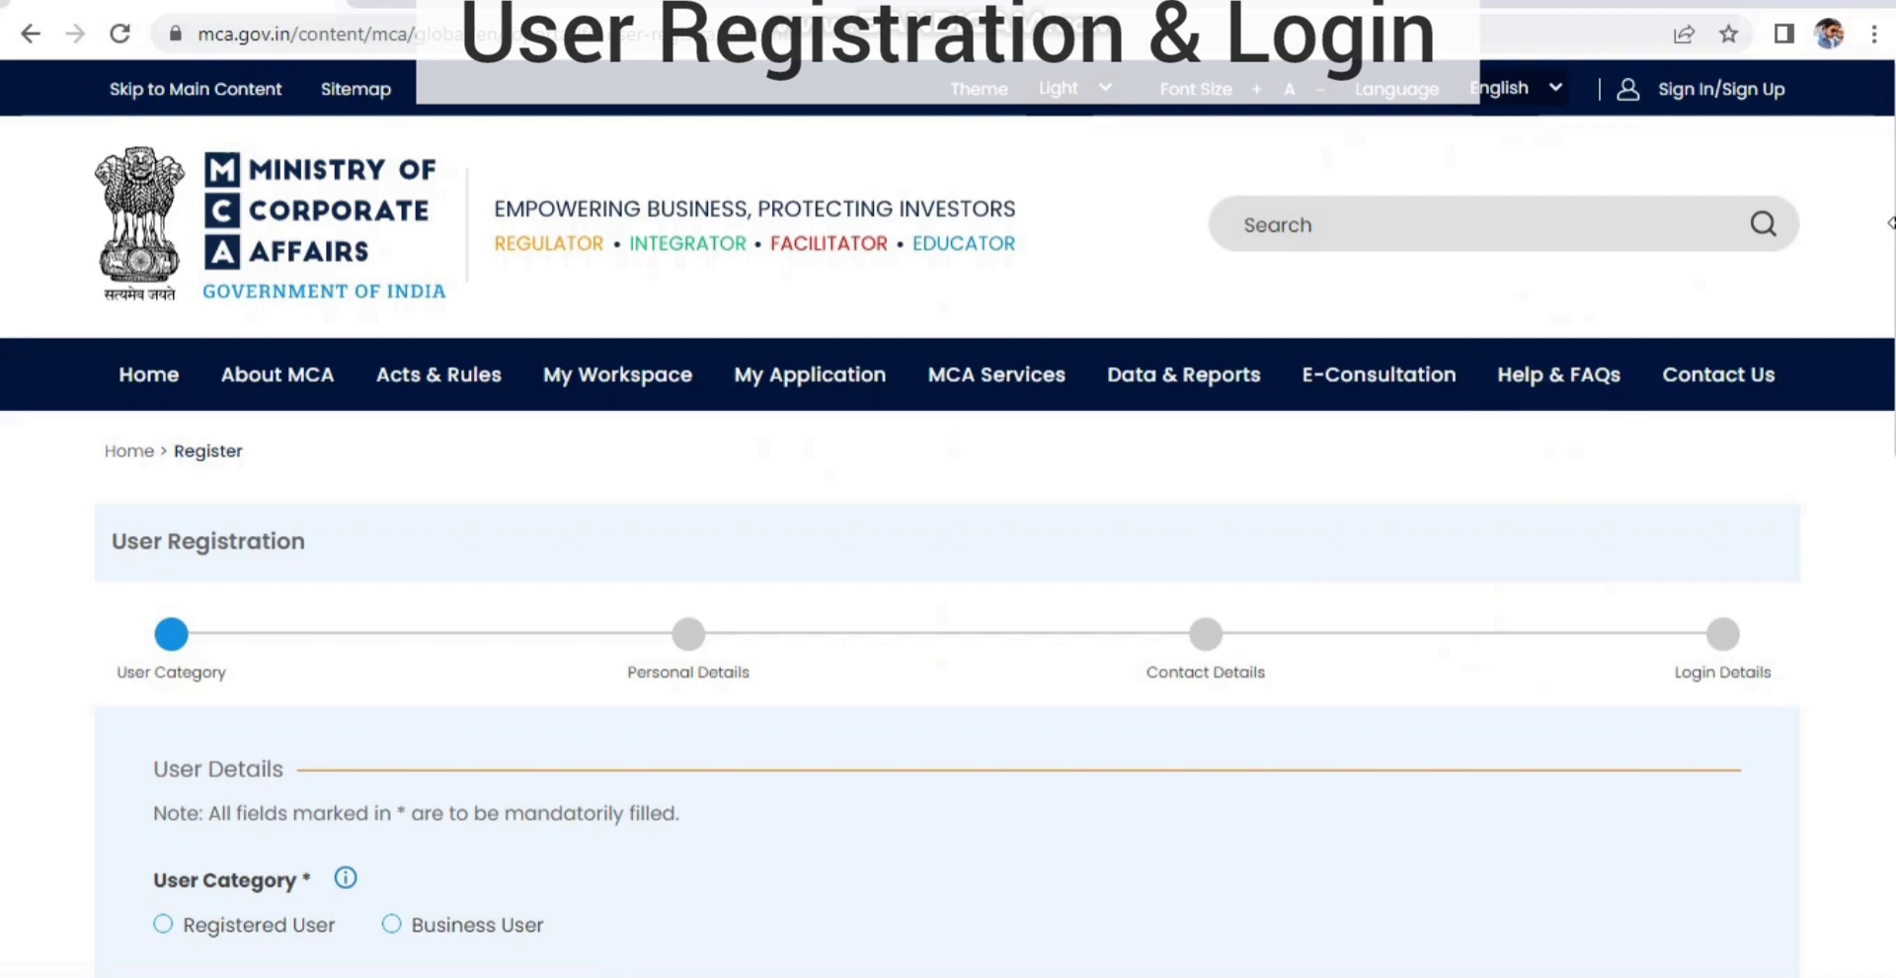
Choose Registered User with the Individual role, after briefly trying Business User, and continue.
{"action": "scroll", "coordinate": [948, 514], "scroll_direction": "down", "scroll_amount": 2}
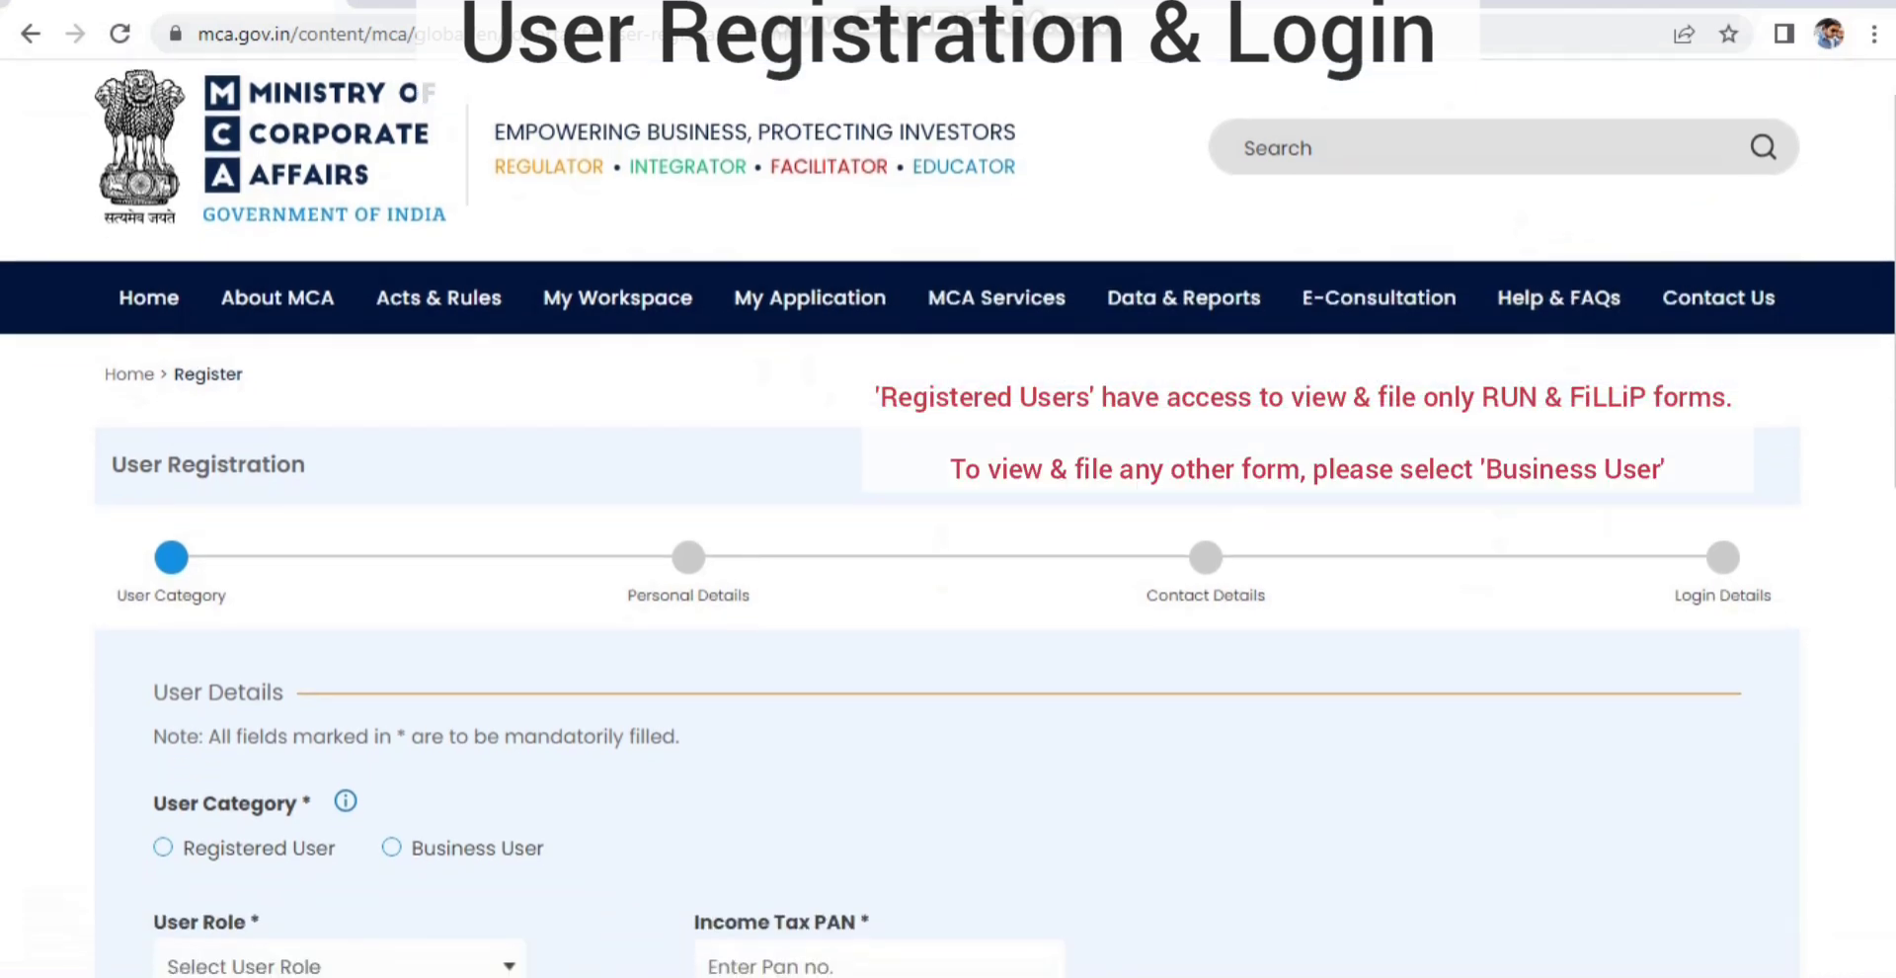
{"action": "scroll", "coordinate": [948, 513], "scroll_direction": "down", "scroll_amount": 4}
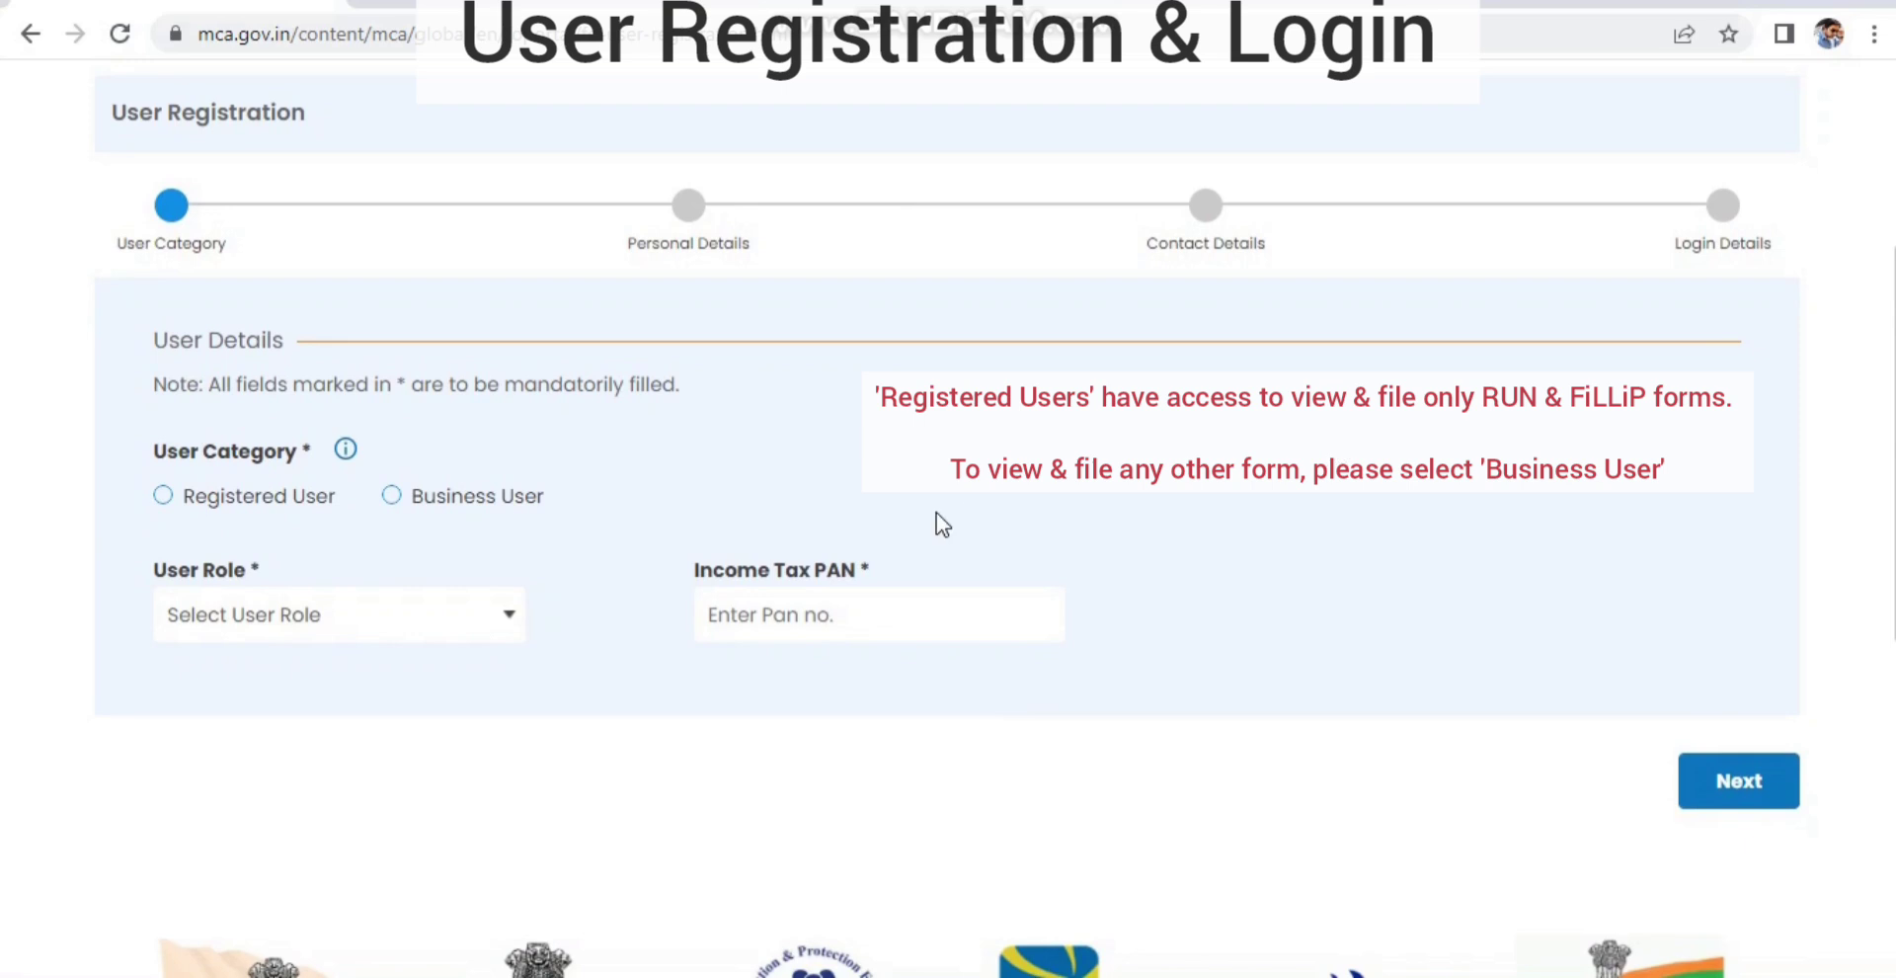
{"action": "left_click", "coordinate": [225, 500]}
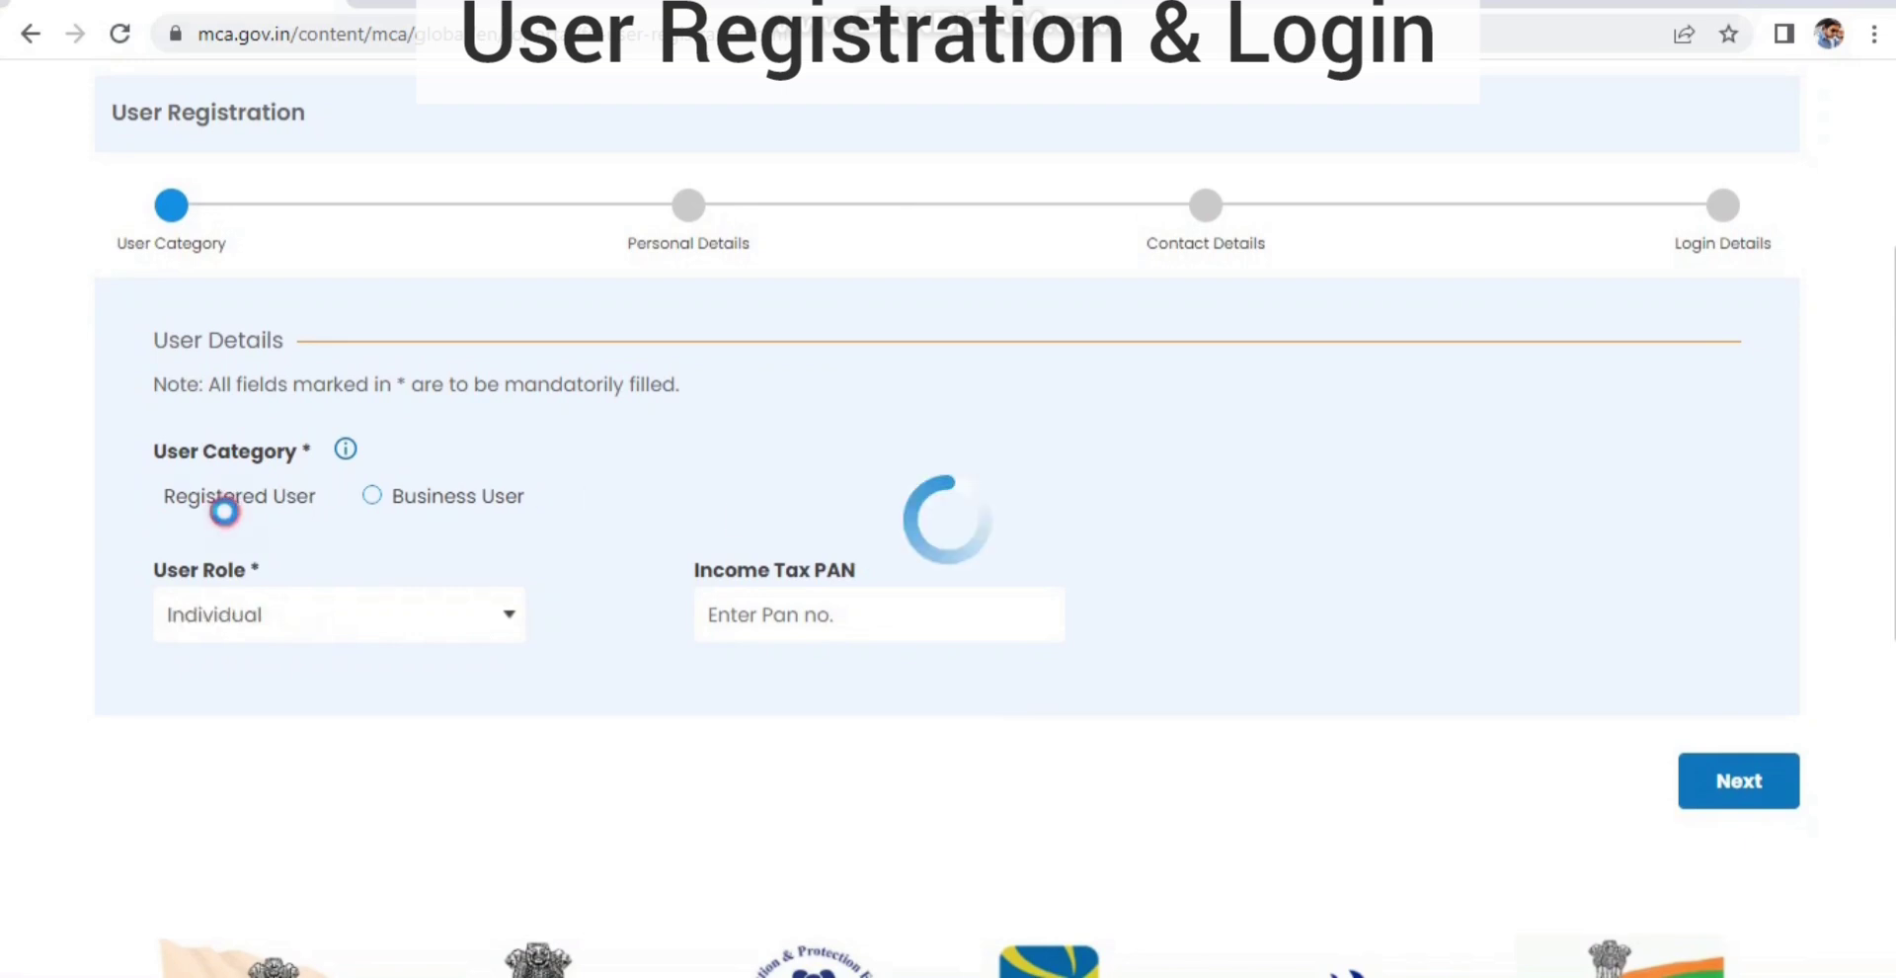
{"action": "left_click", "coordinate": [312, 602]}
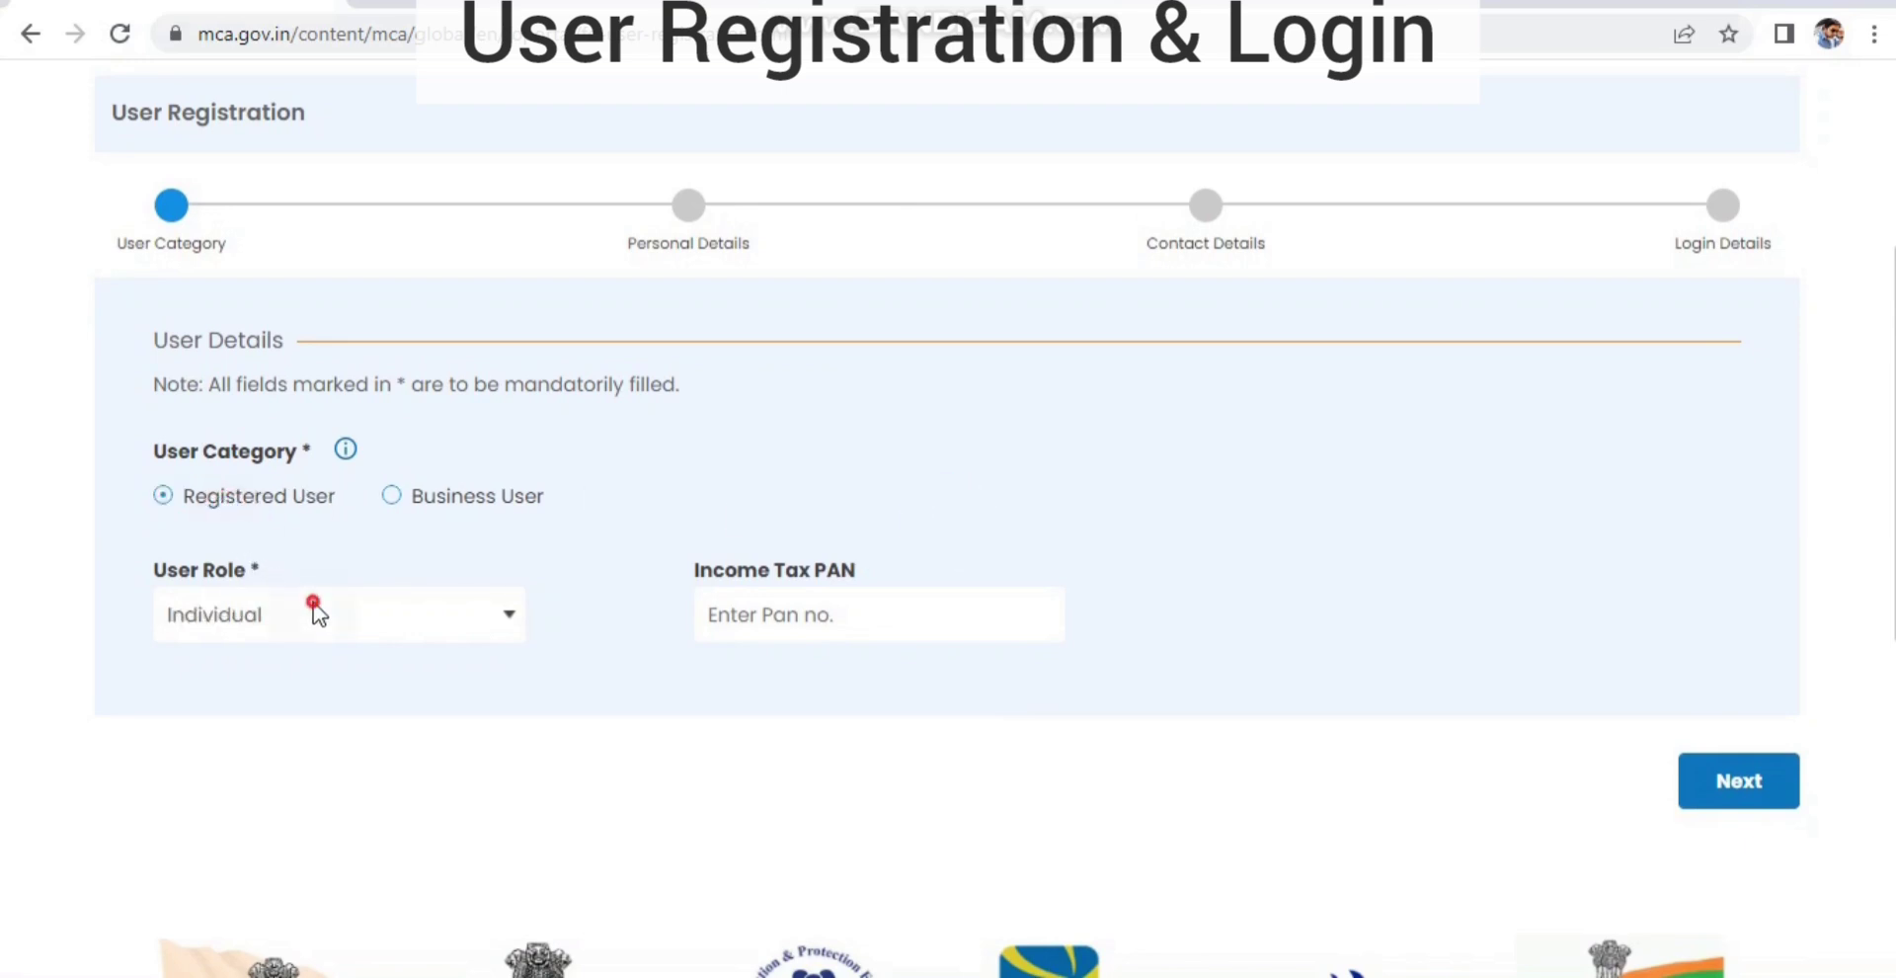
{"action": "left_click", "coordinate": [312, 602]}
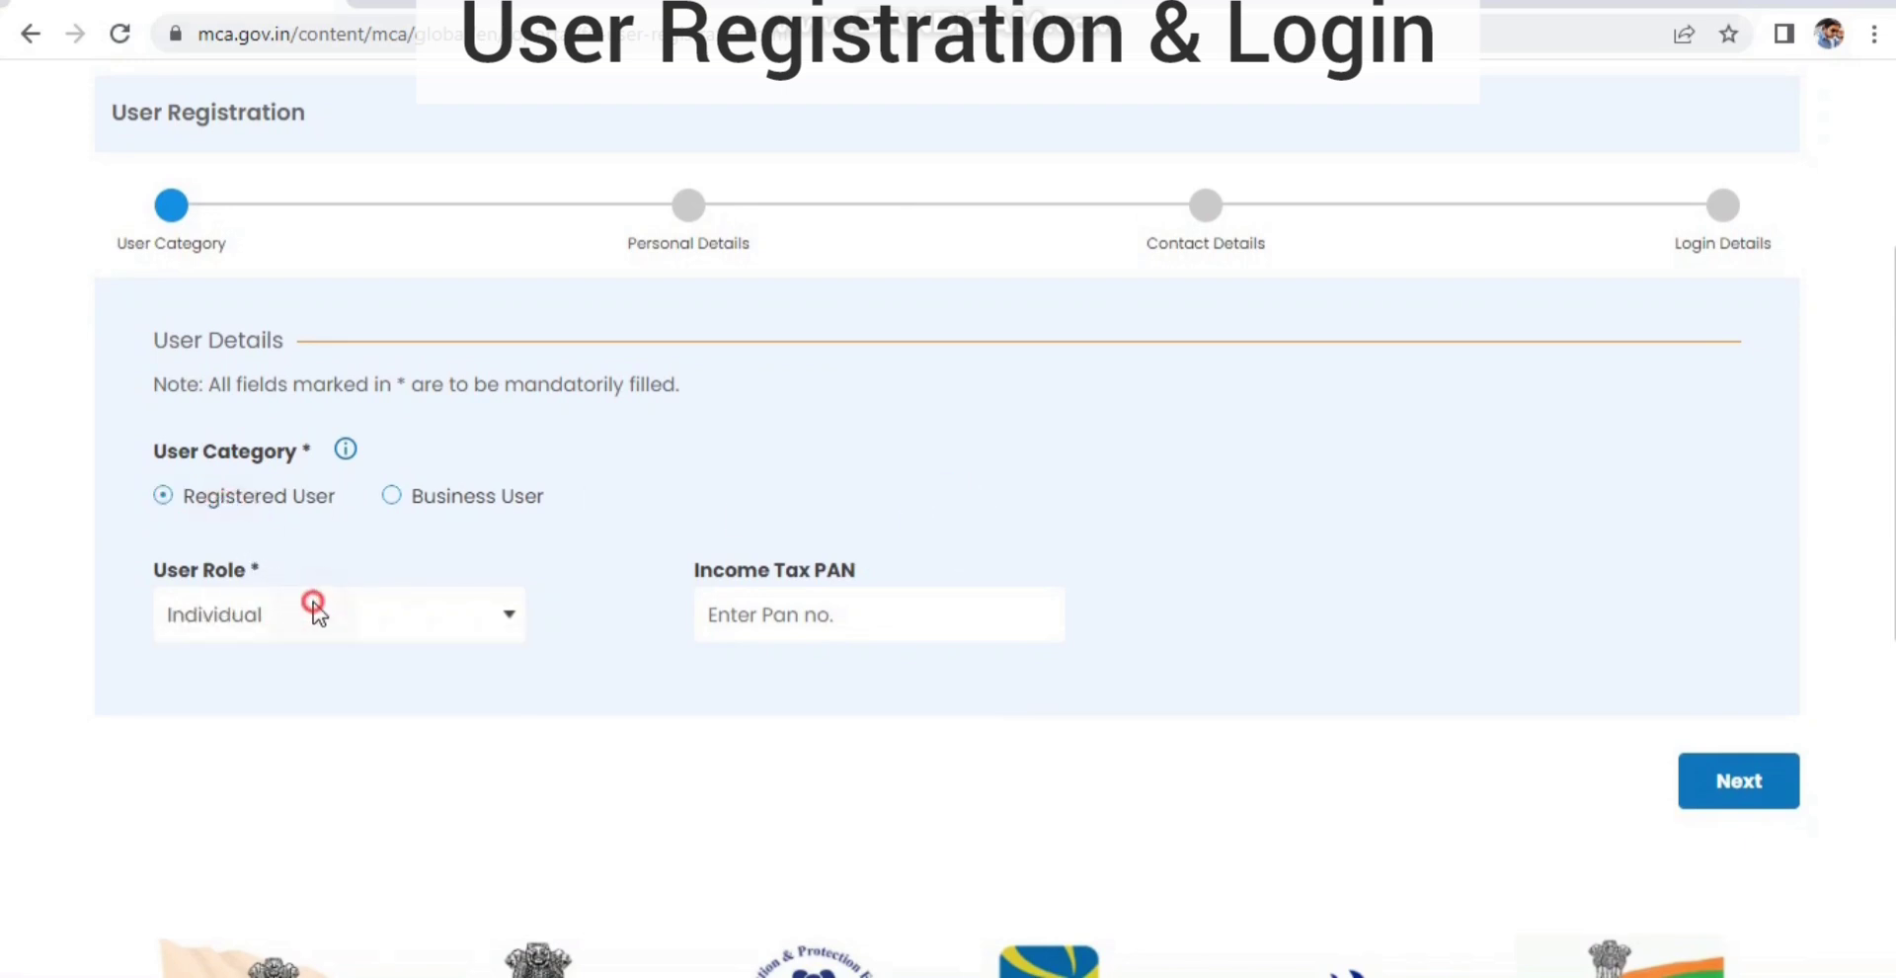
{"action": "left_click", "coordinate": [420, 498]}
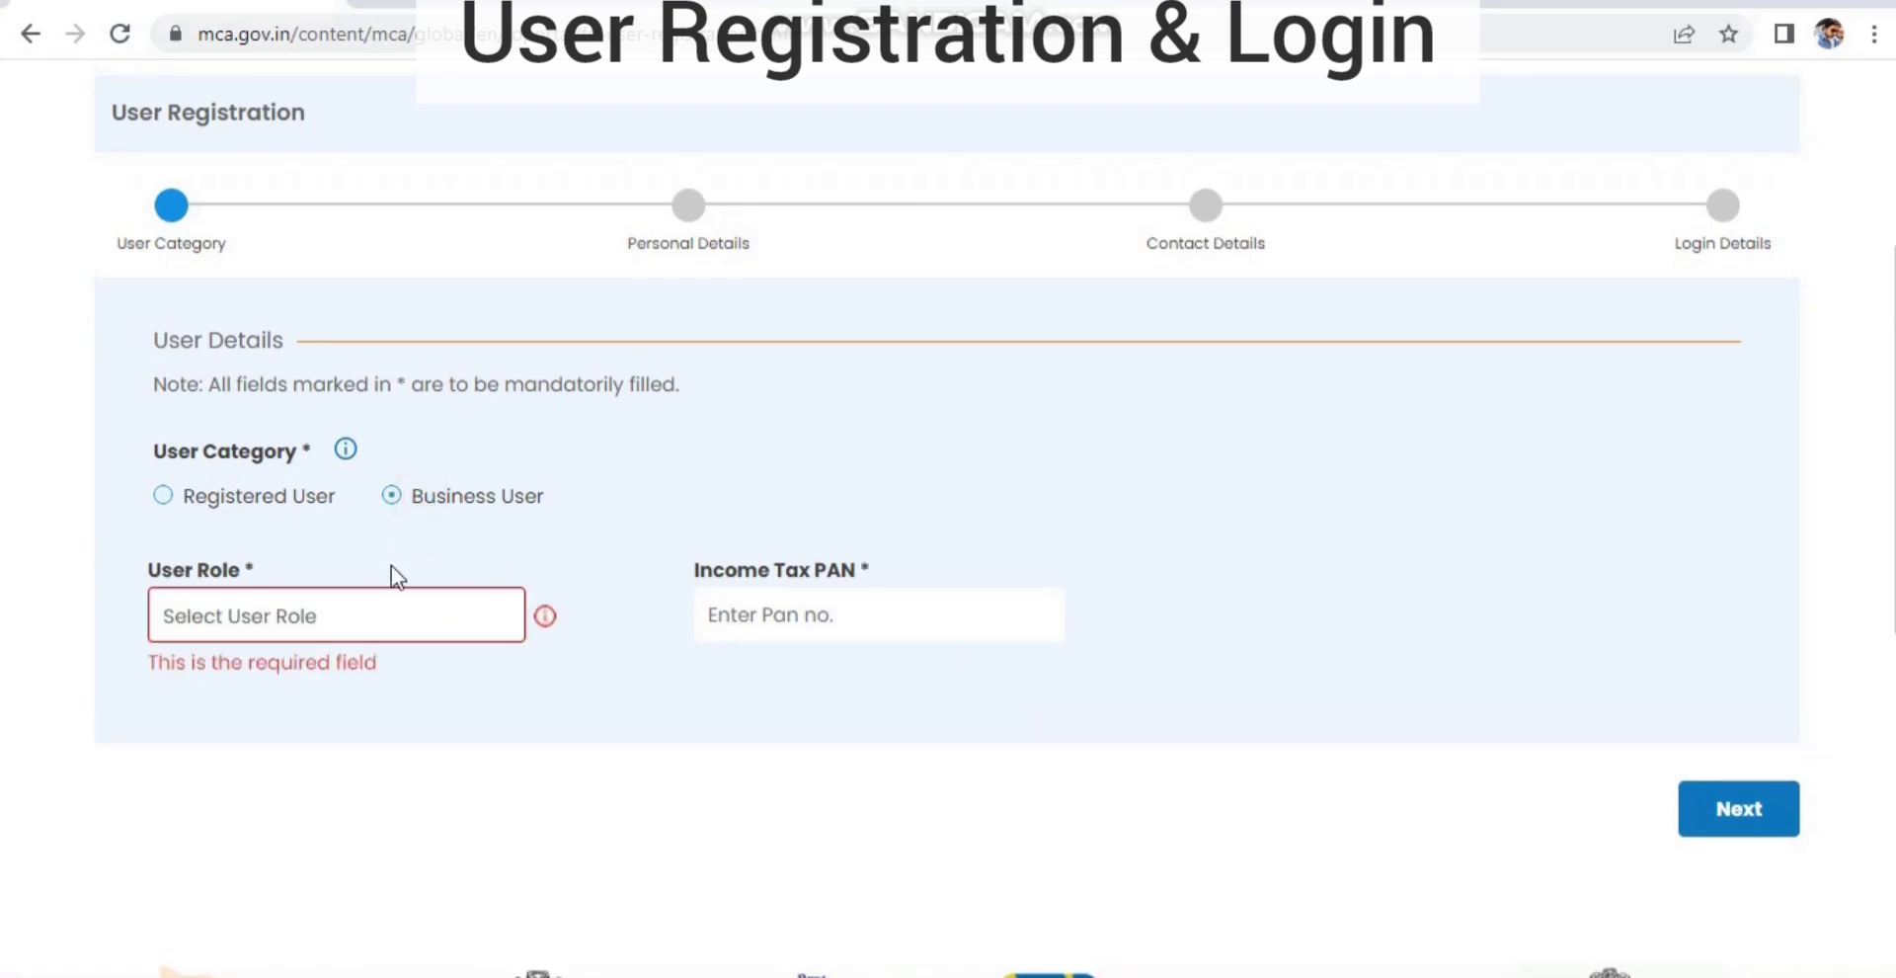
{"action": "left_click", "coordinate": [388, 597]}
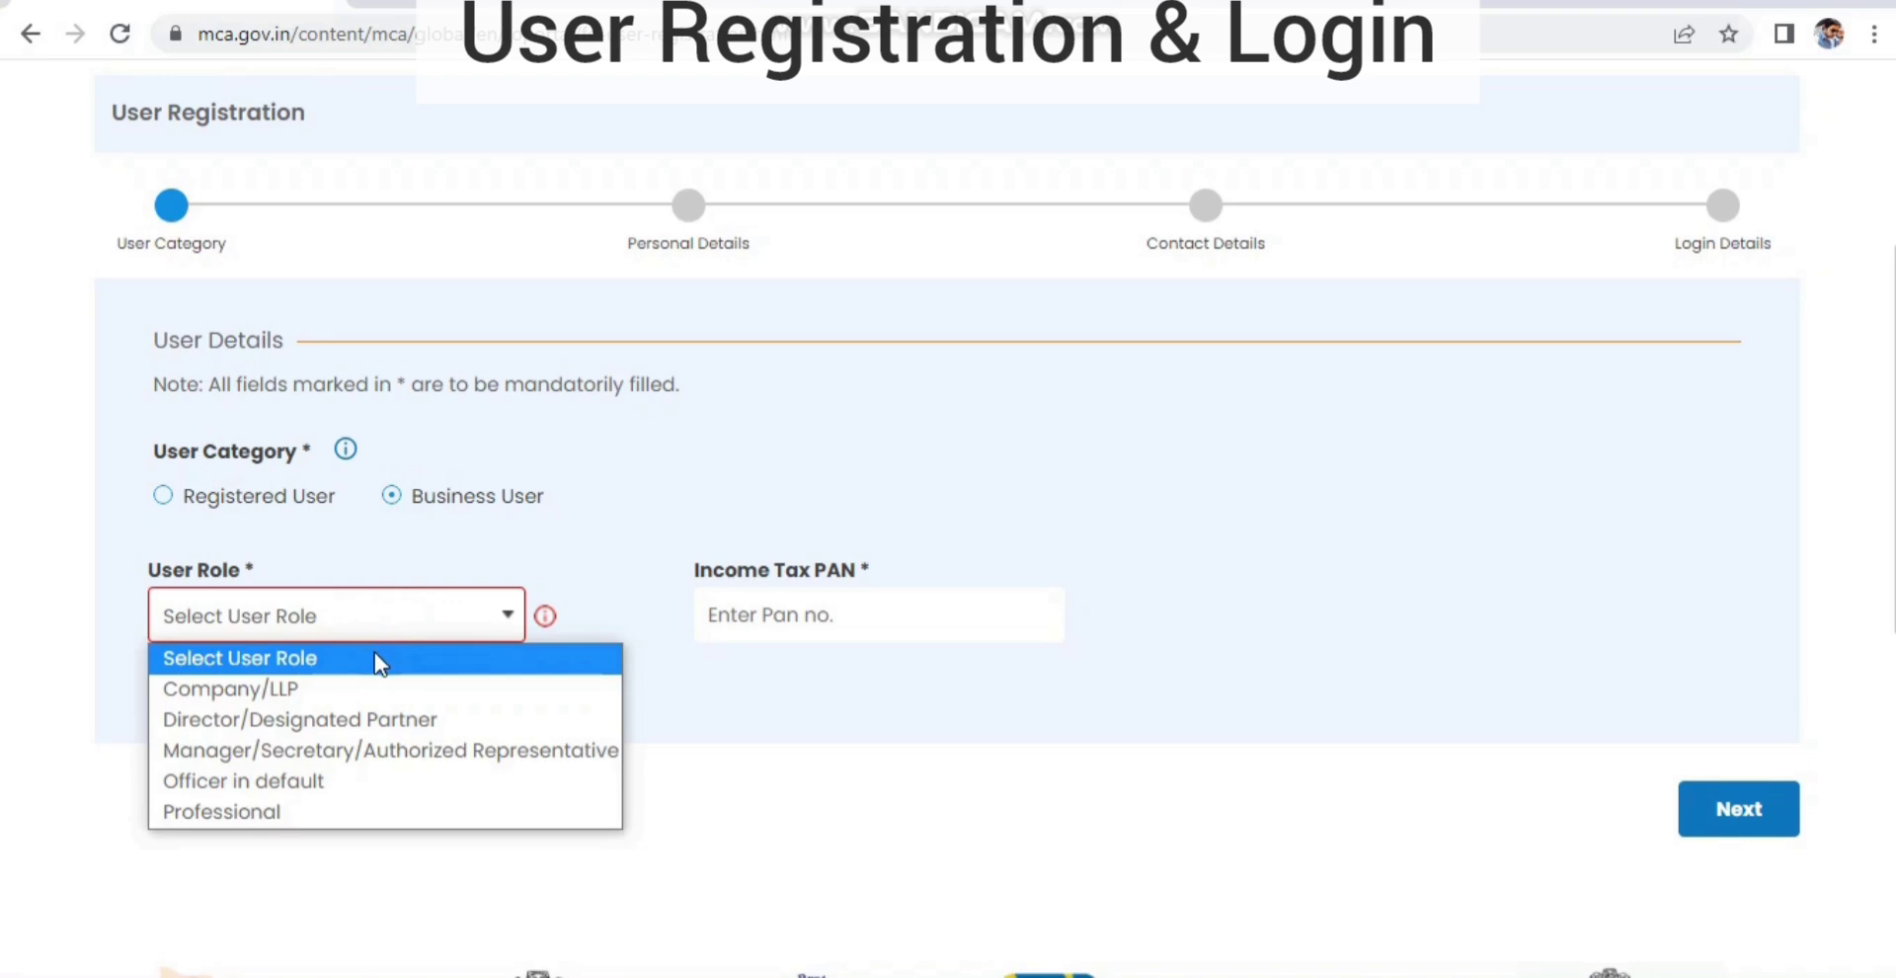
{"action": "left_click", "coordinate": [378, 565]}
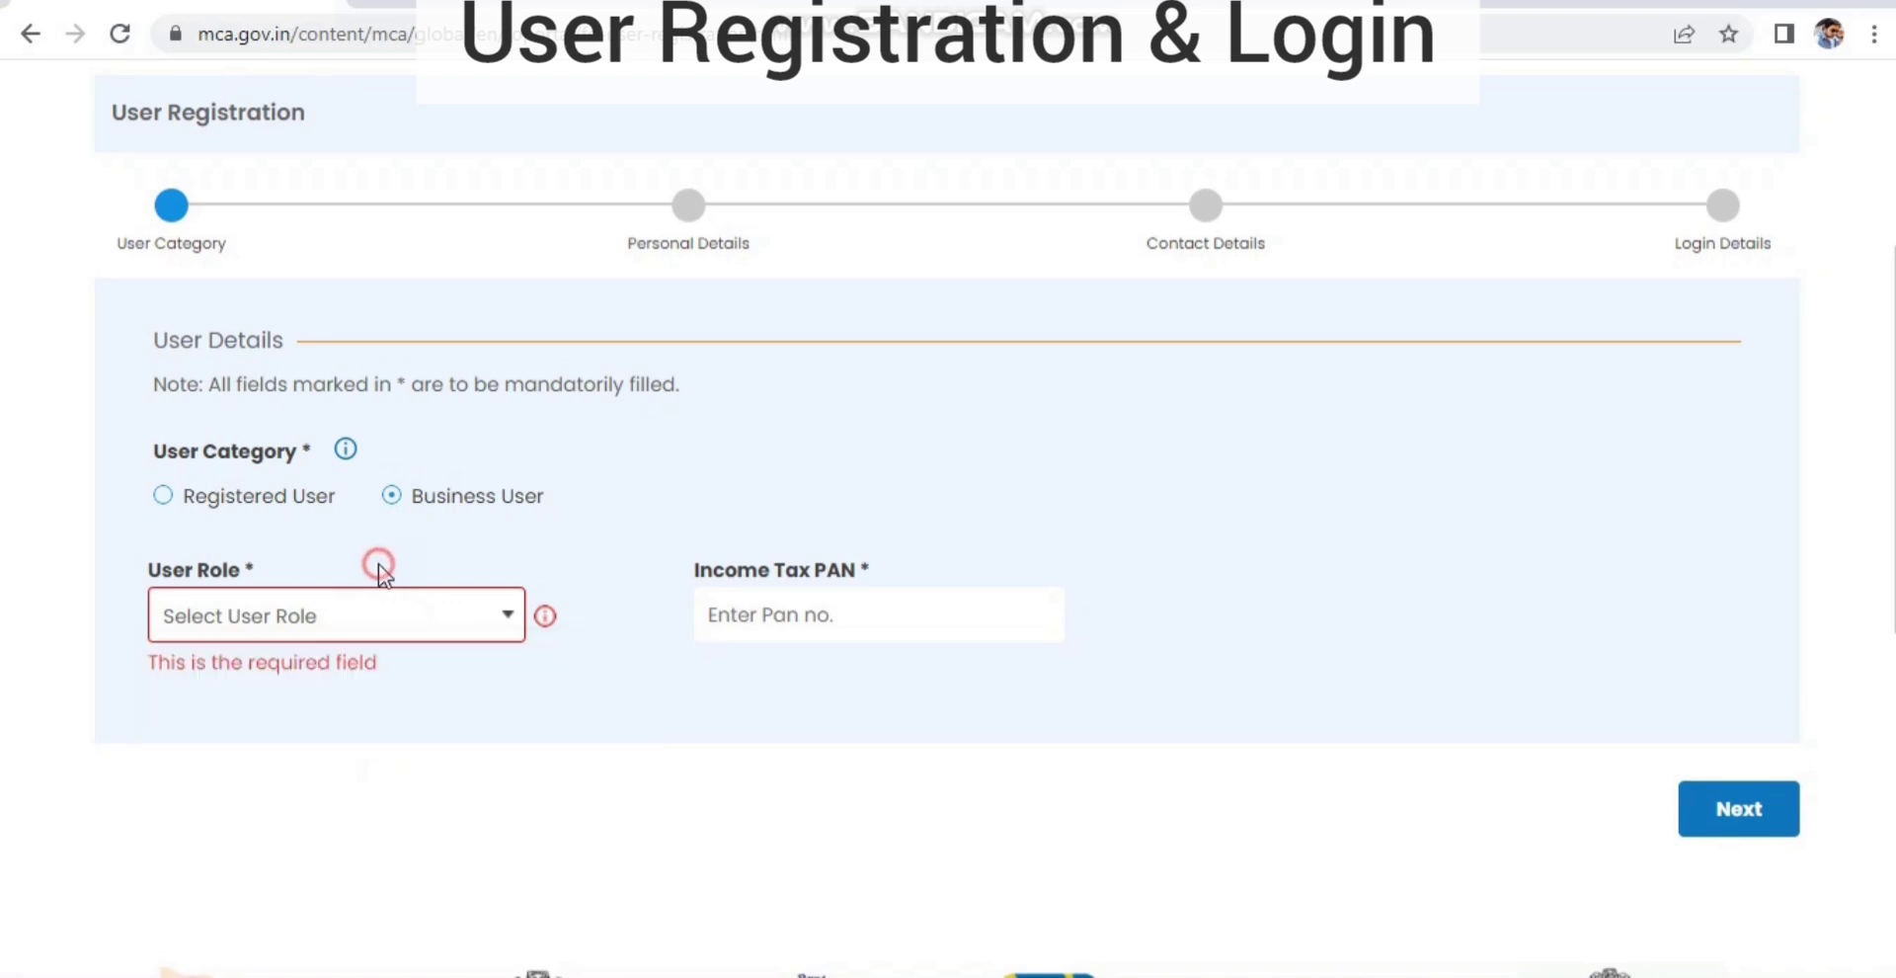
{"action": "left_click", "coordinate": [261, 499]}
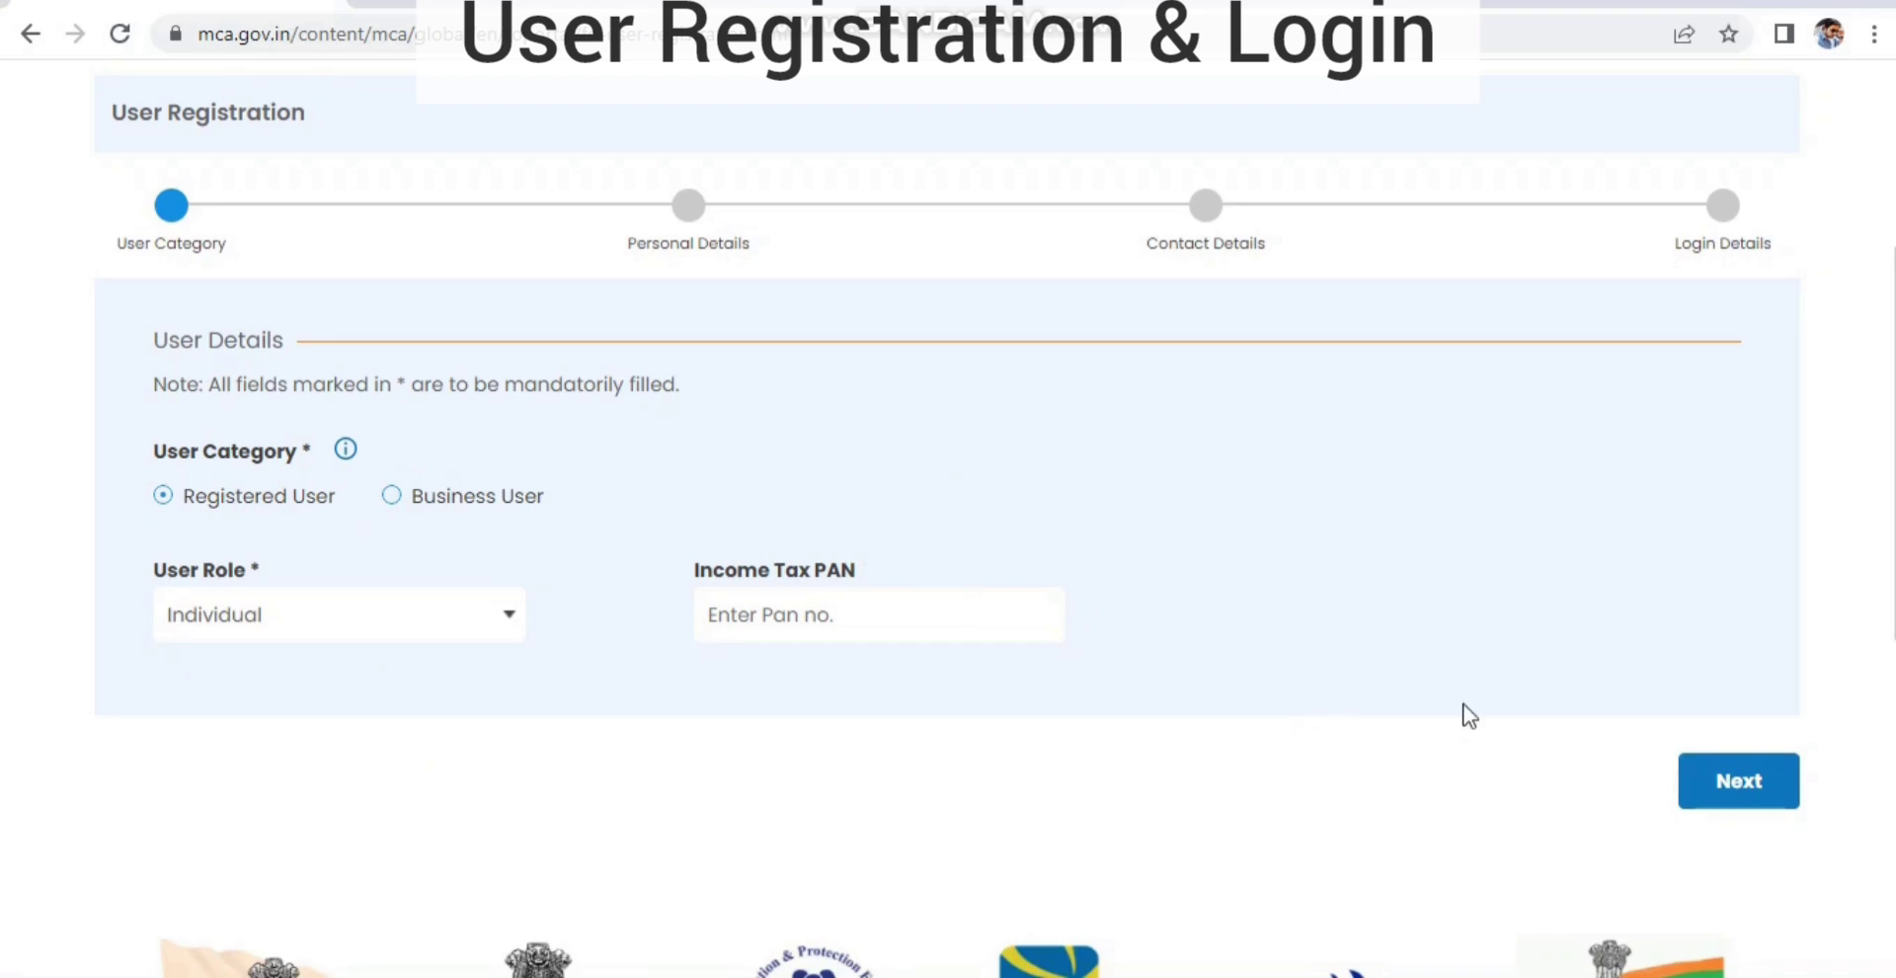
{"action": "left_click", "coordinate": [1740, 790]}
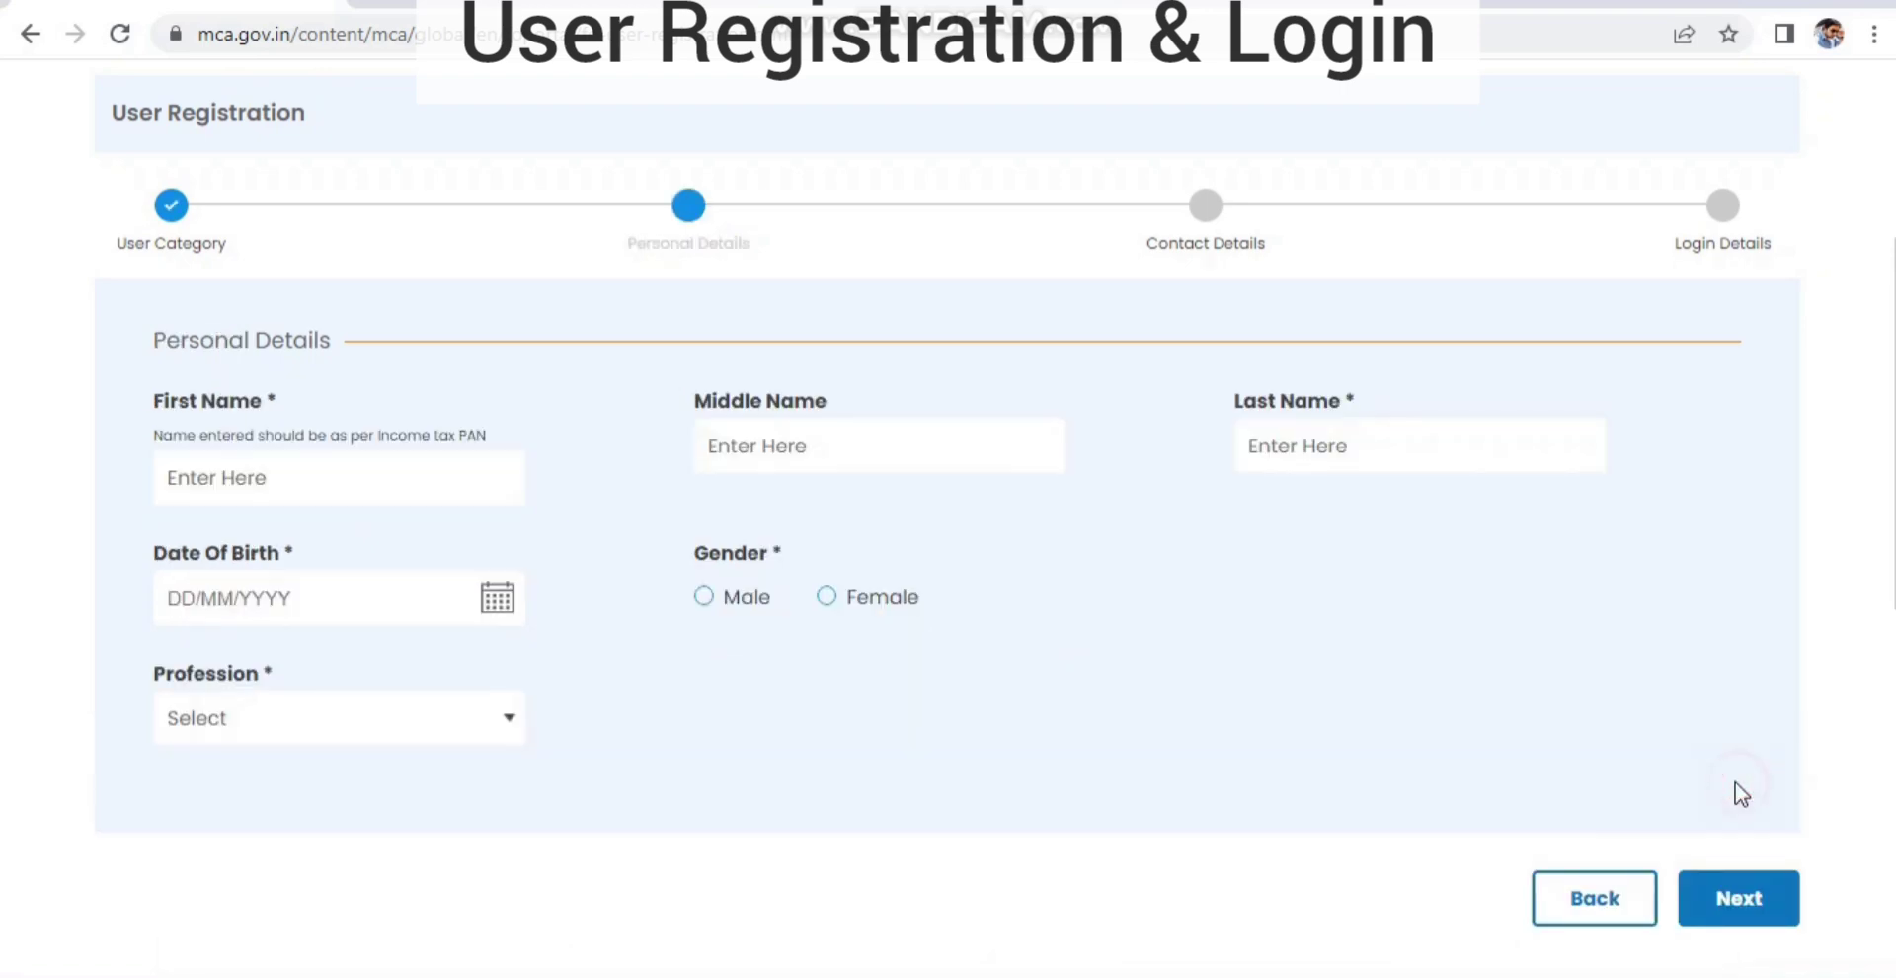
Enter the applicant's first name, last name and date of birth in DD/MM/YYYY format.
{"action": "left_click", "coordinate": [416, 479]}
{"action": "key", "text": "Tab"}
{"action": "key", "text": "Tab"}
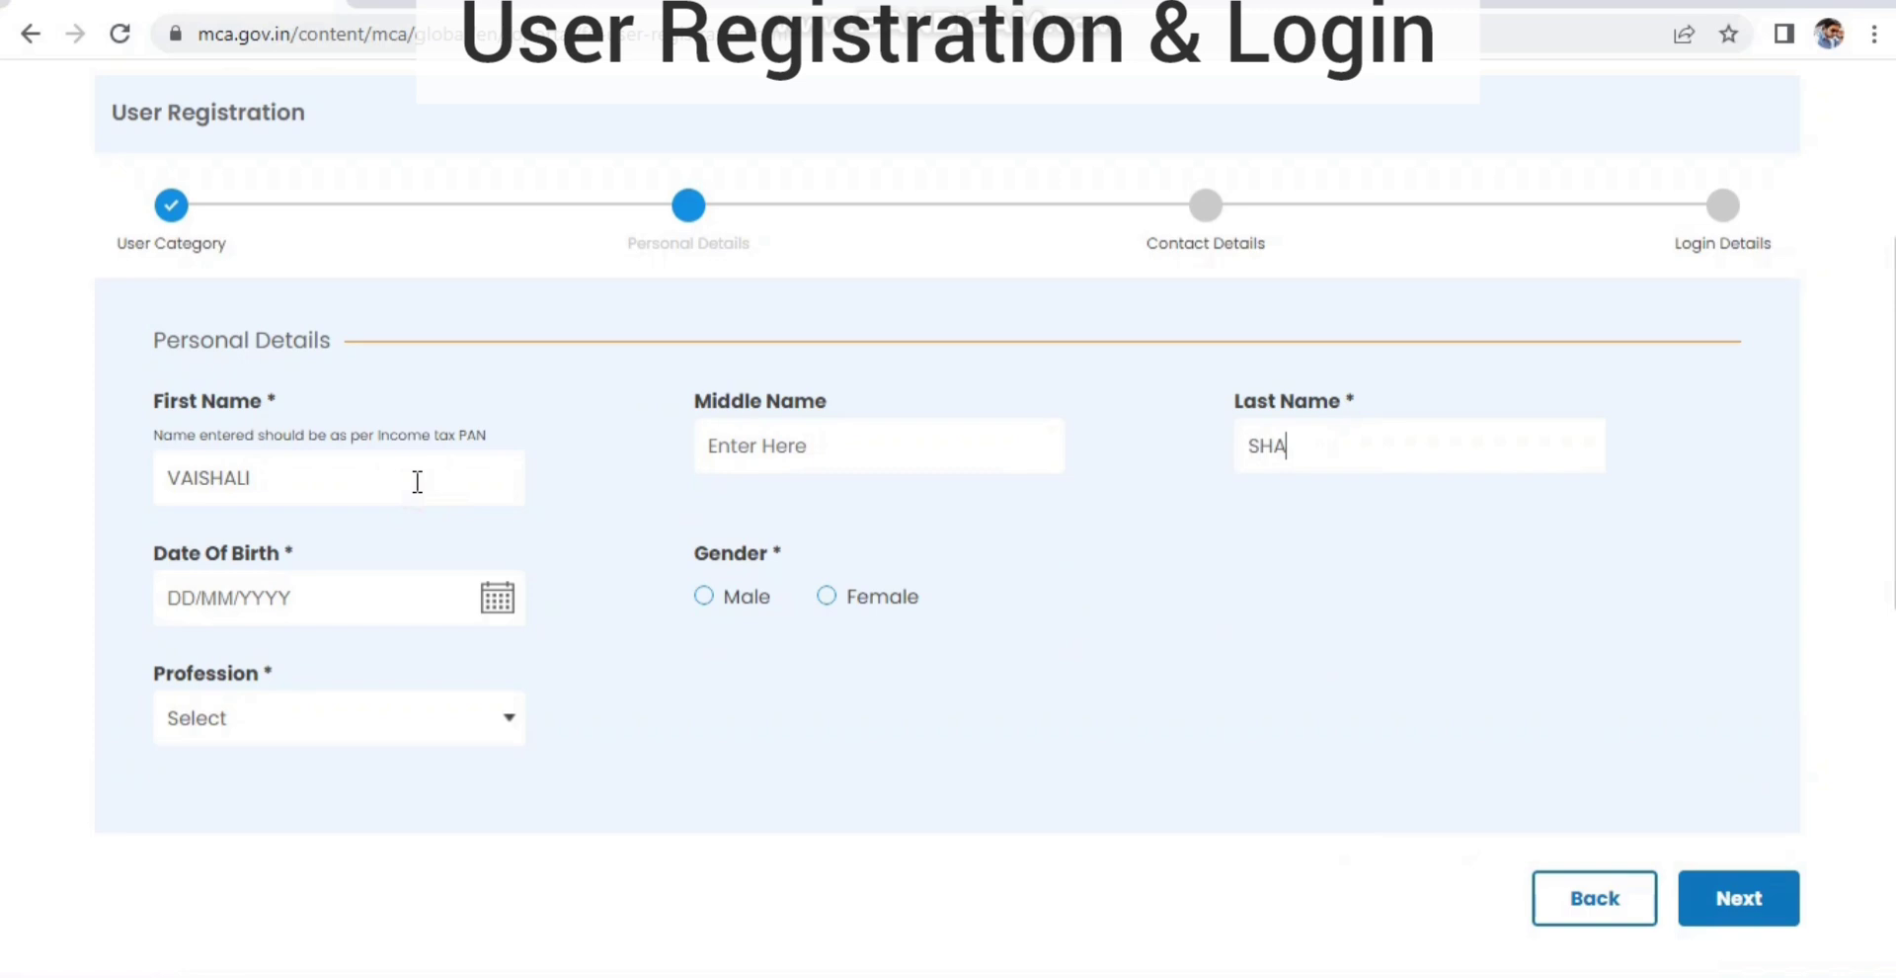
{"action": "key", "text": "Tab"}
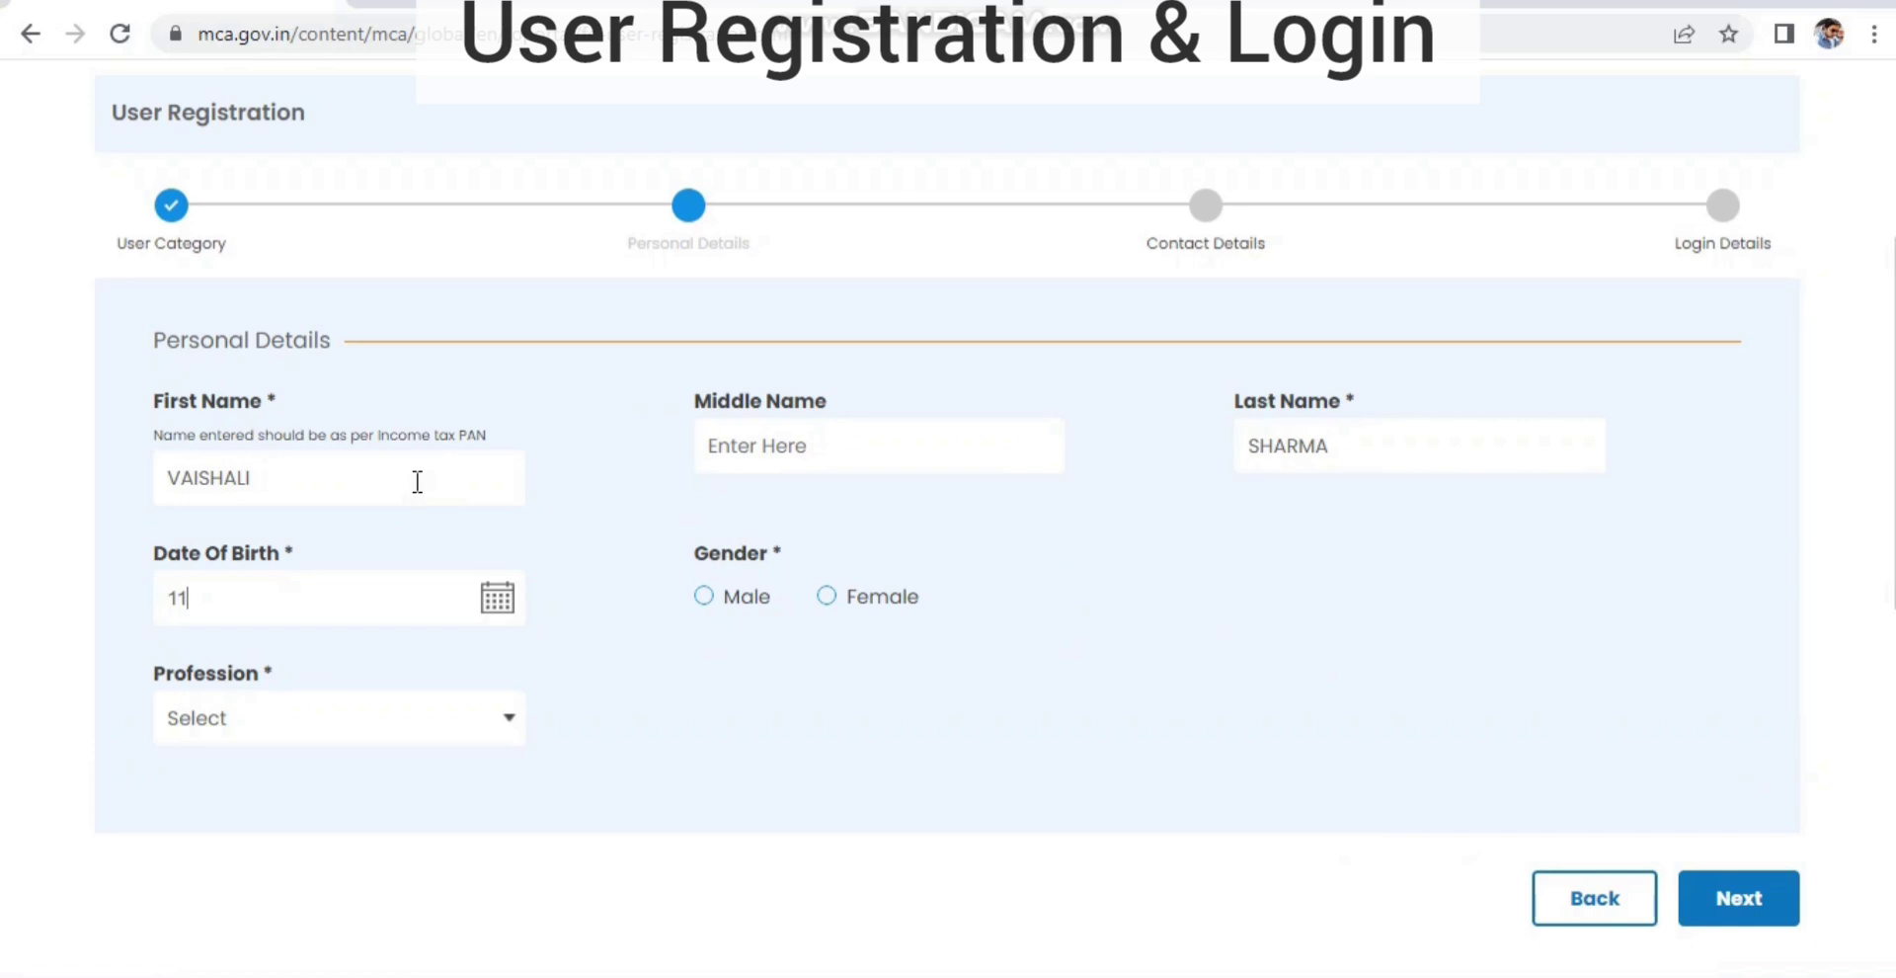
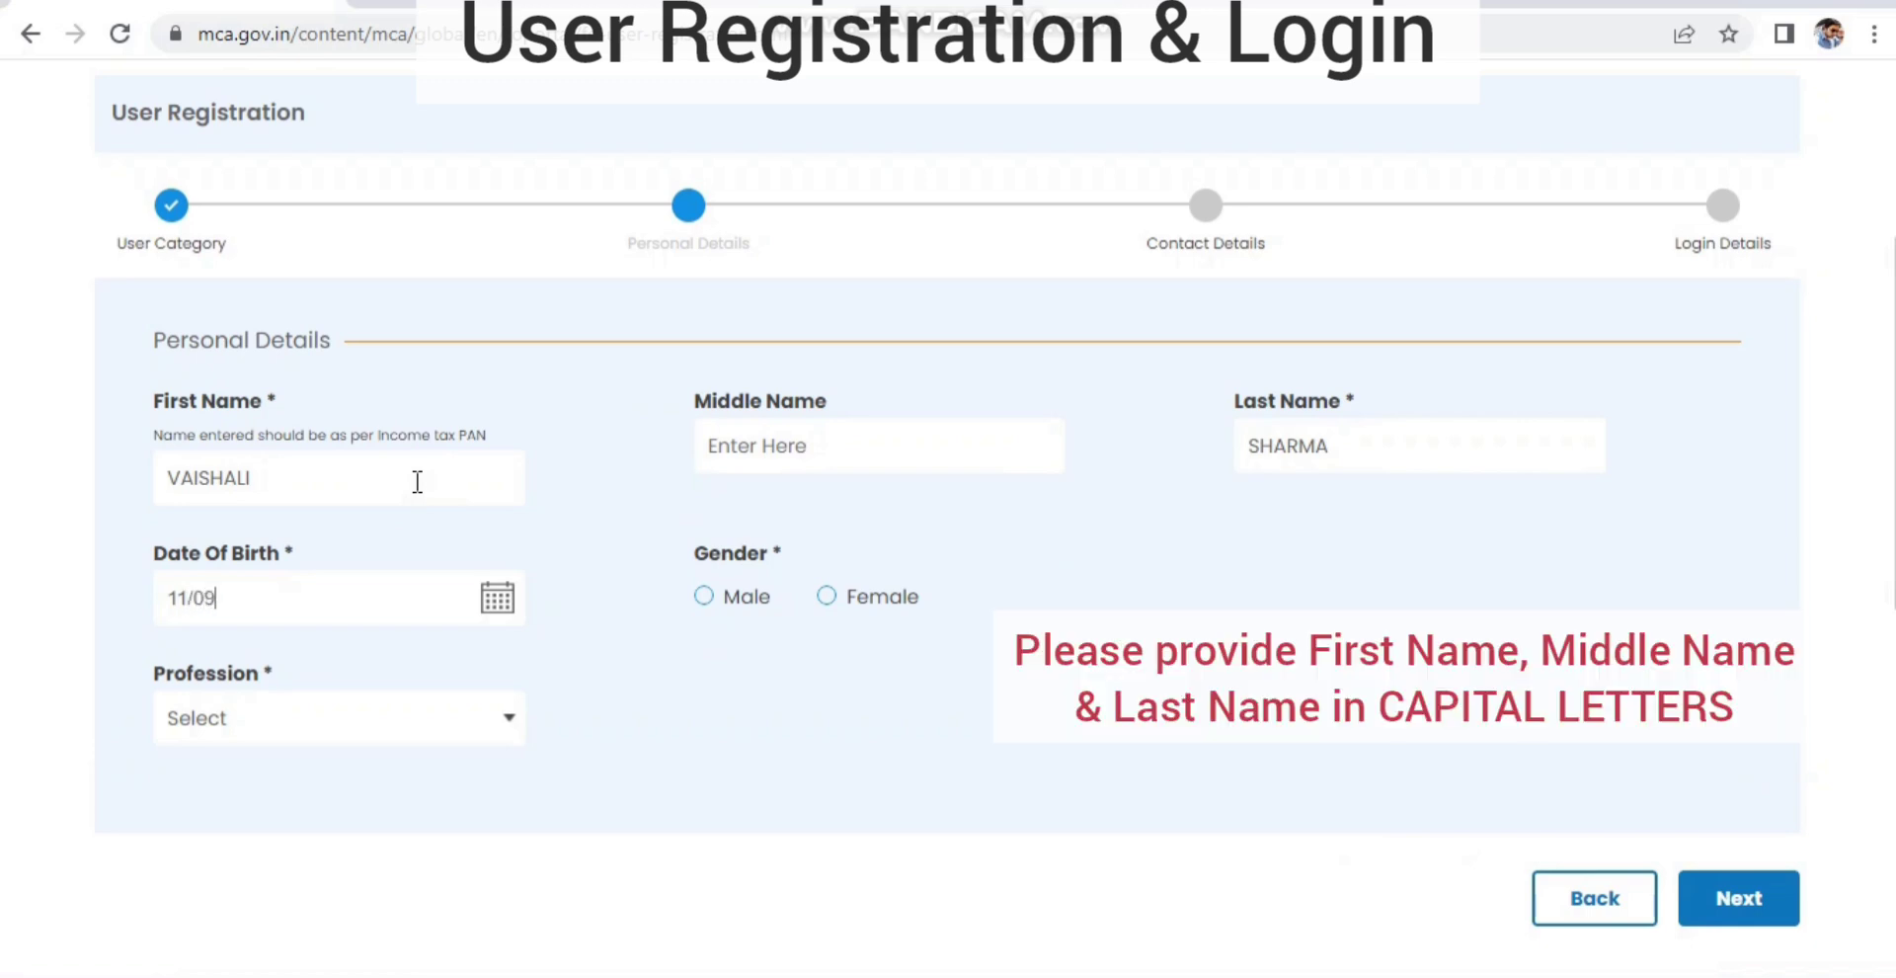
Set gender to Female and try several professions before picking Salaried.
{"action": "left_click", "coordinate": [851, 600]}
{"action": "left_click", "coordinate": [338, 717]}
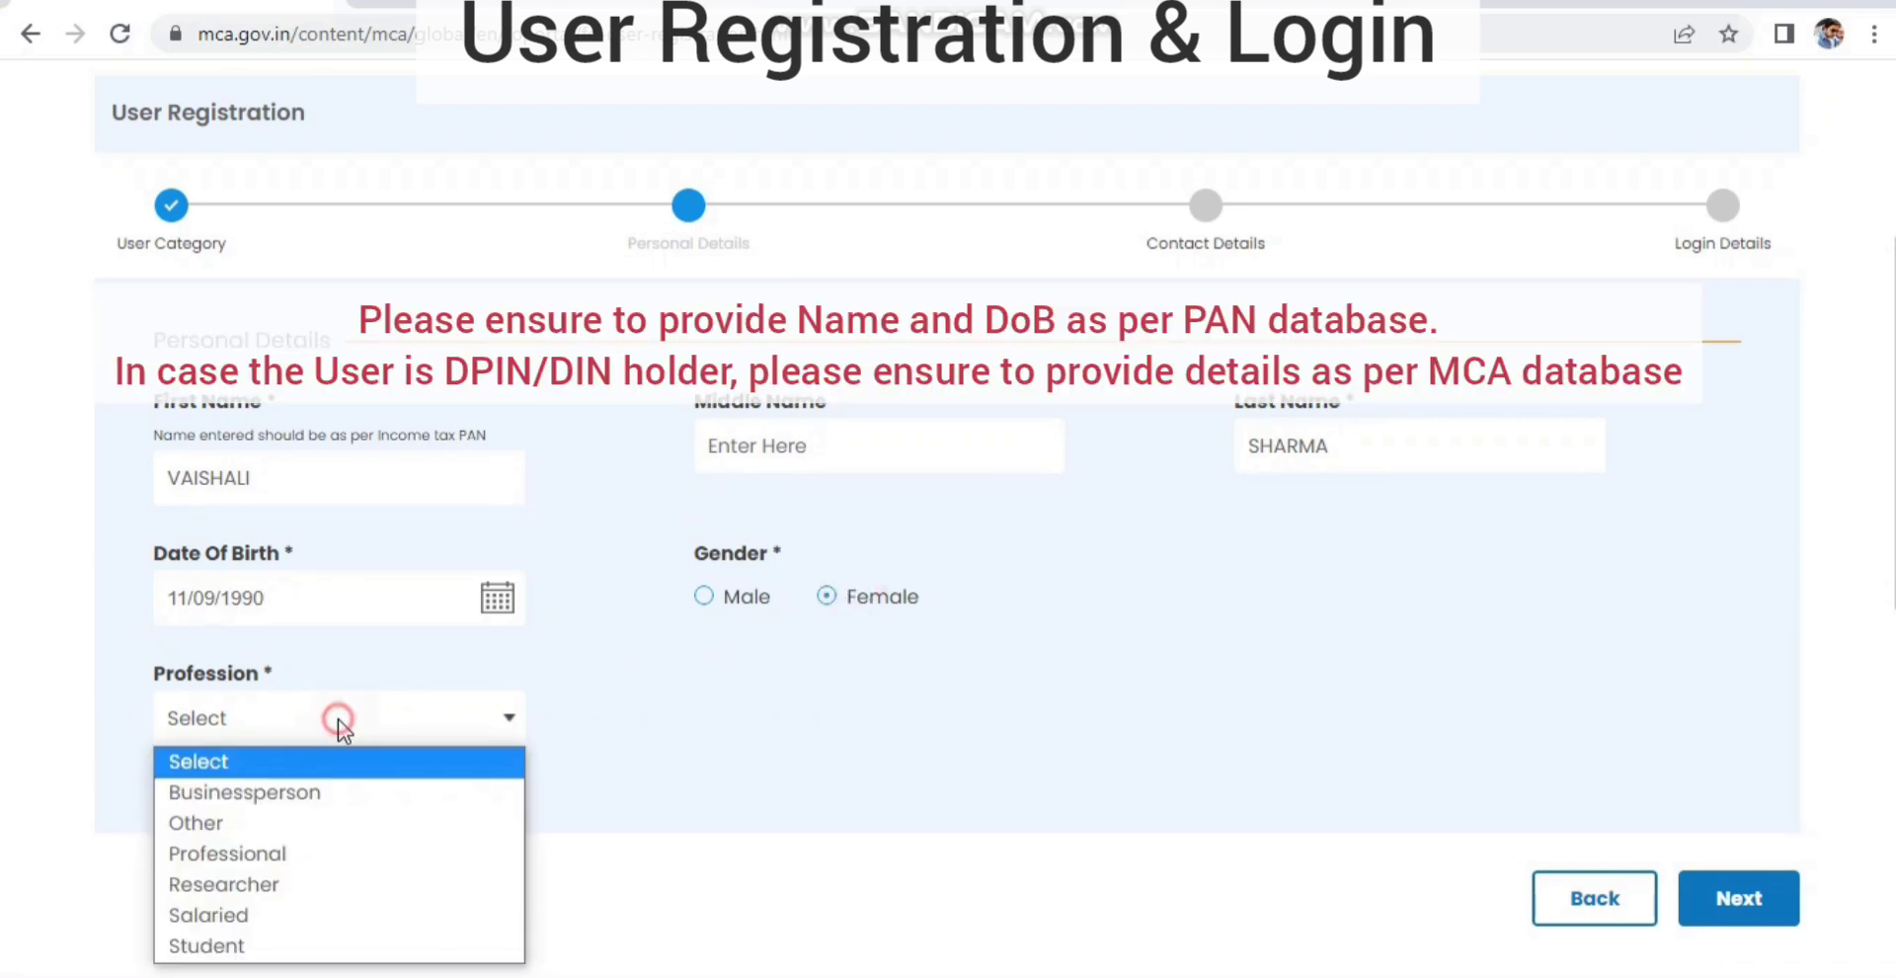
{"action": "left_click", "coordinate": [290, 791]}
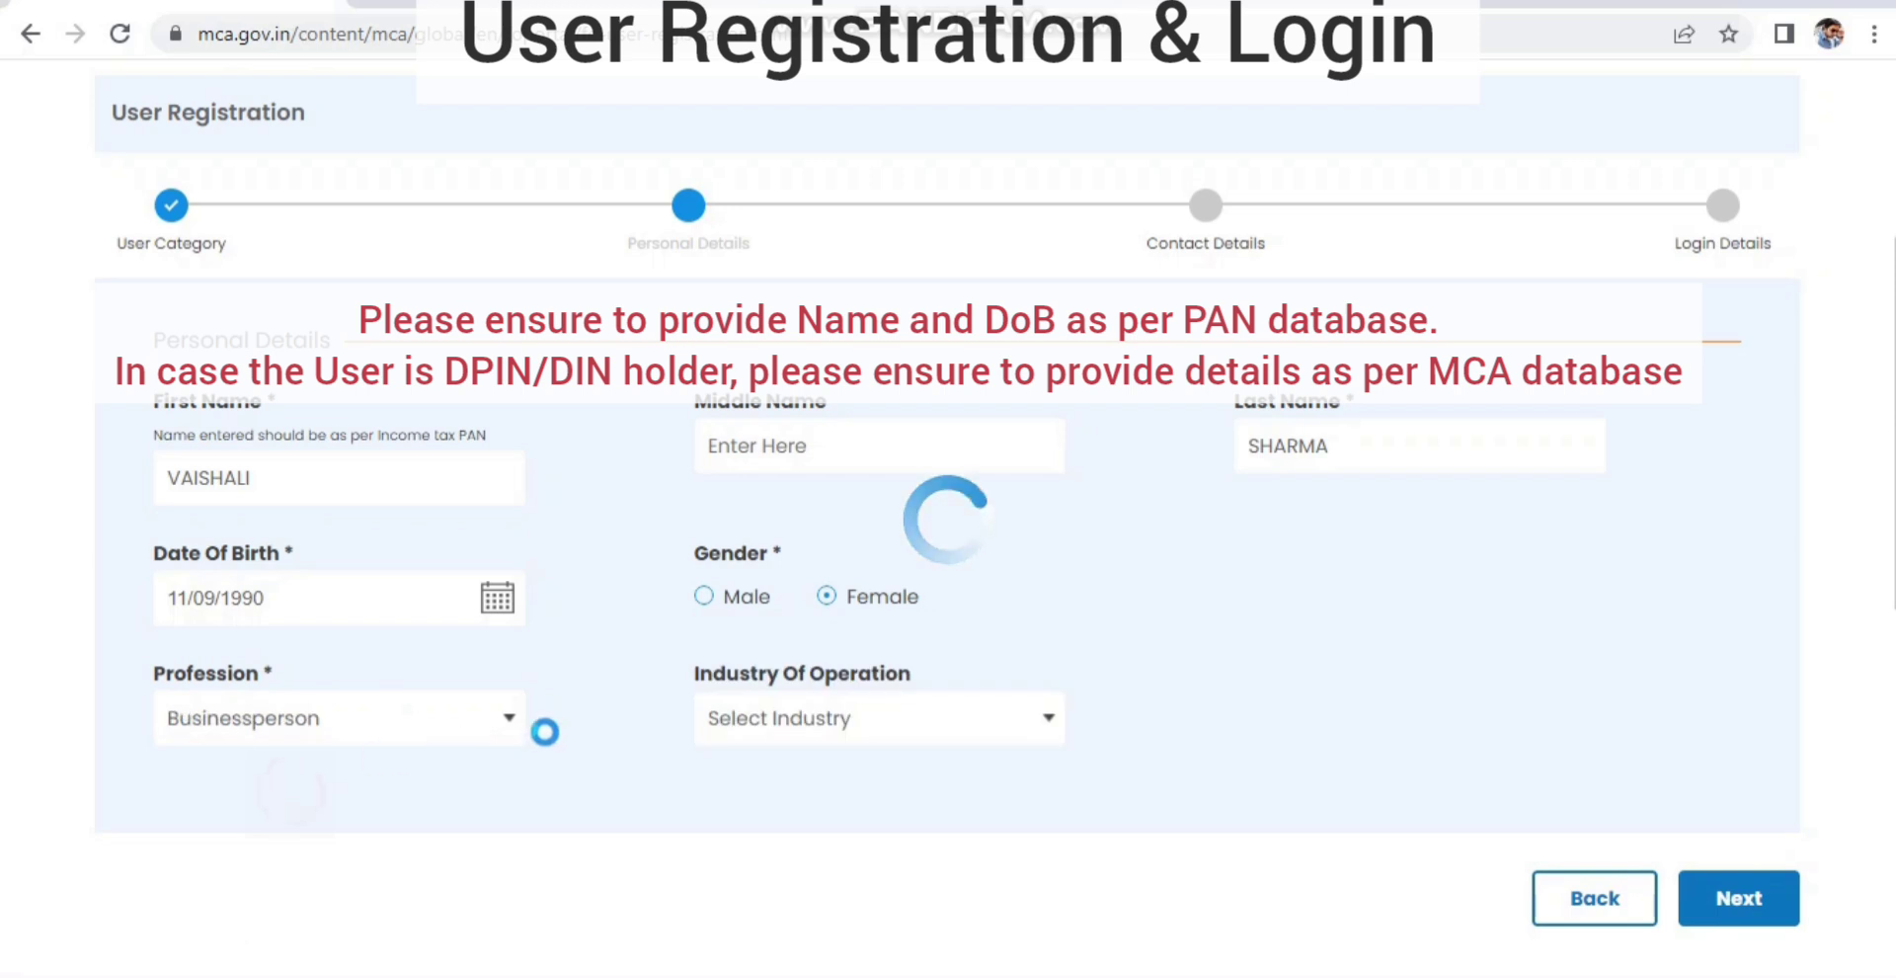
{"action": "left_click", "coordinate": [751, 729]}
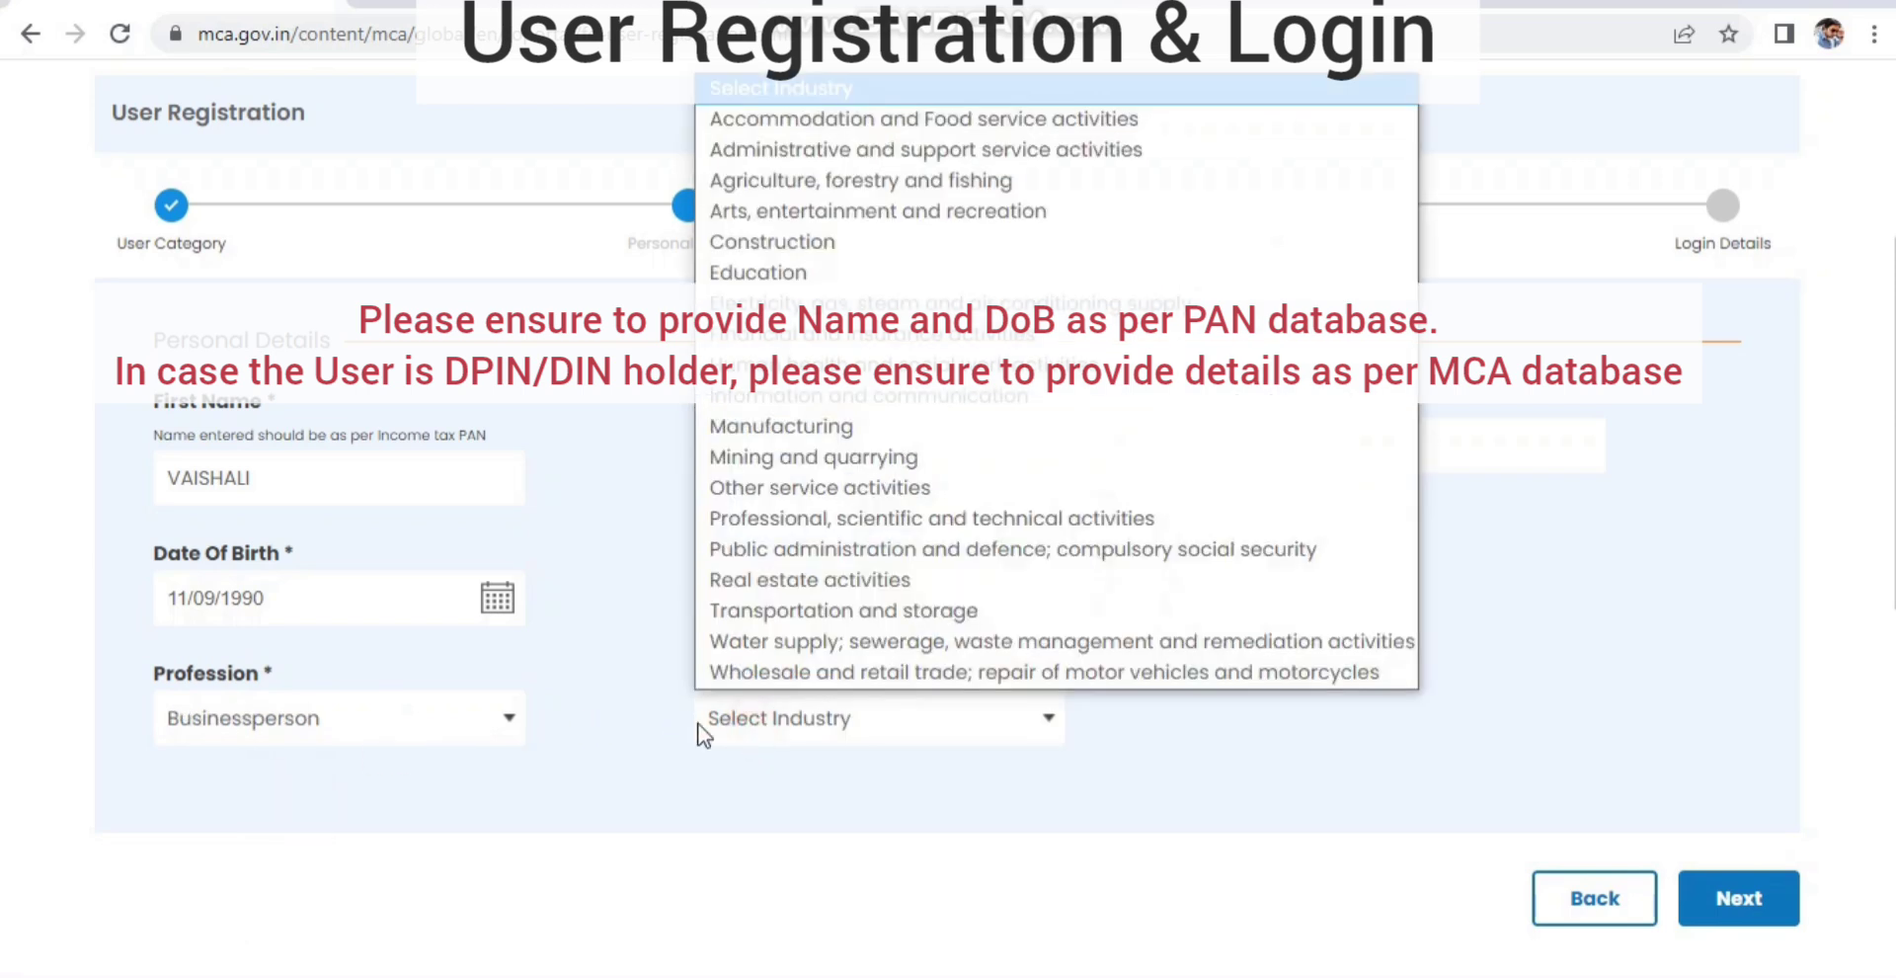
{"action": "left_click", "coordinate": [665, 712]}
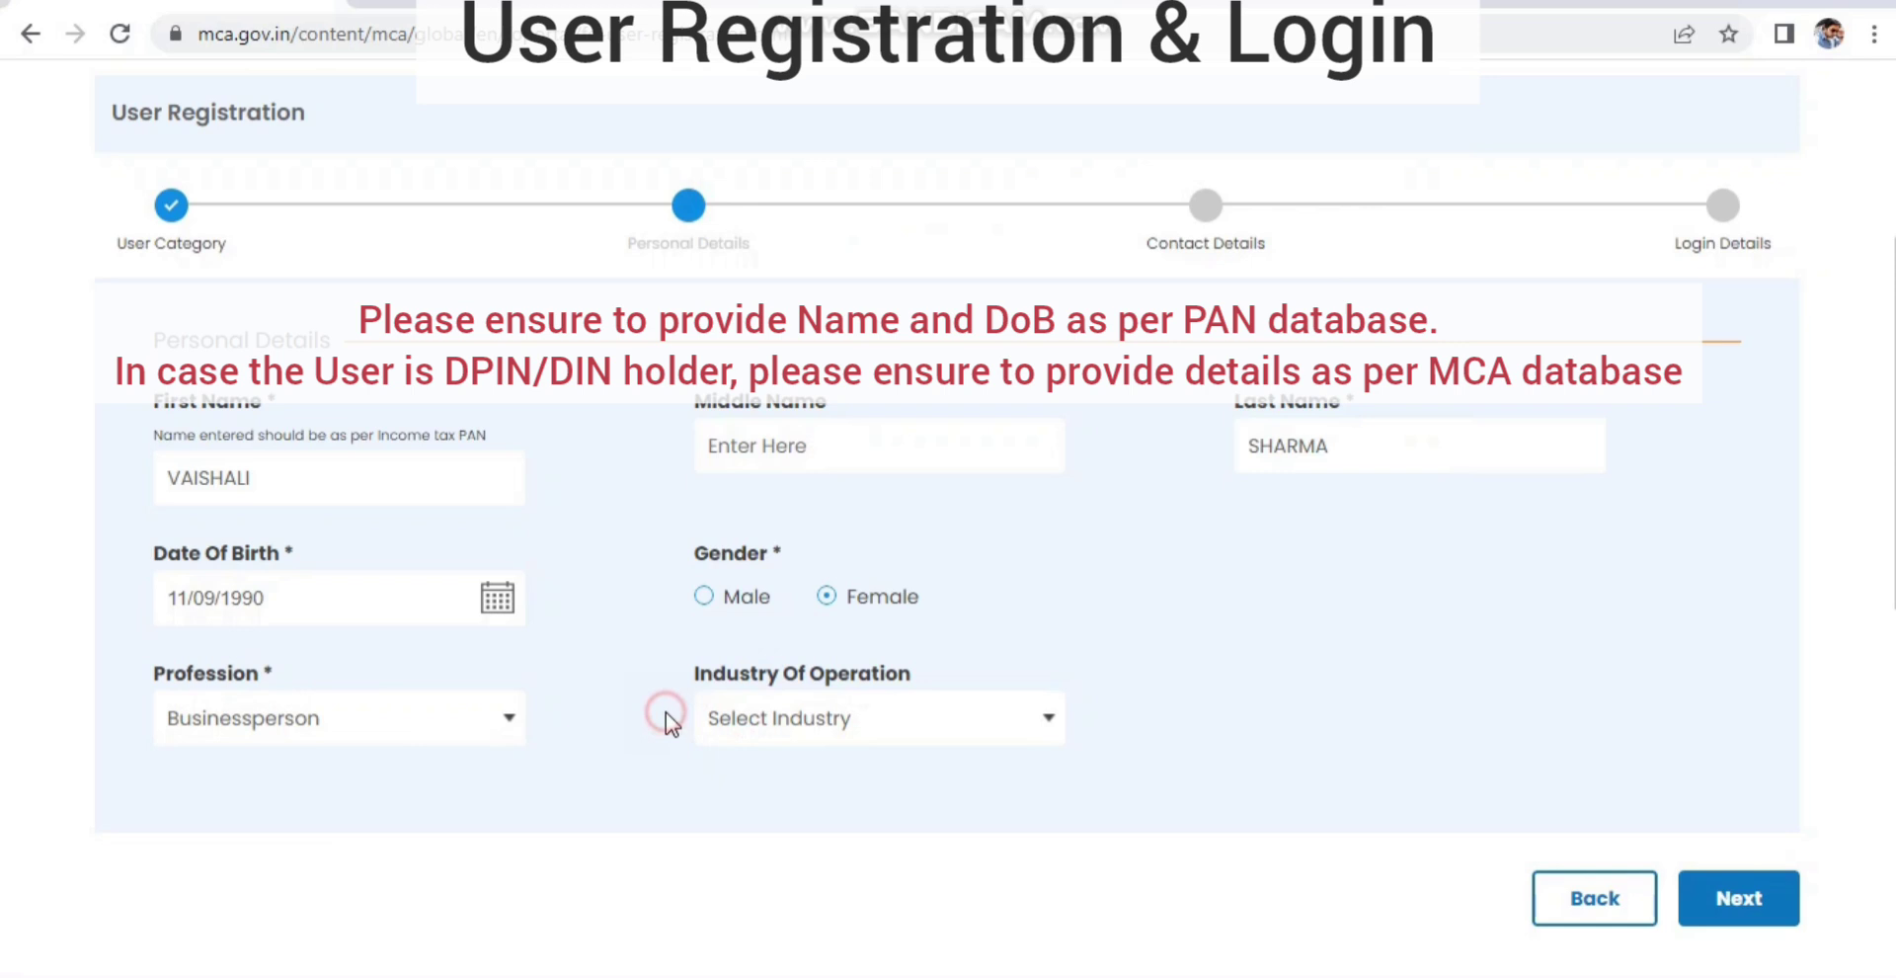
{"action": "left_click", "coordinate": [412, 735]}
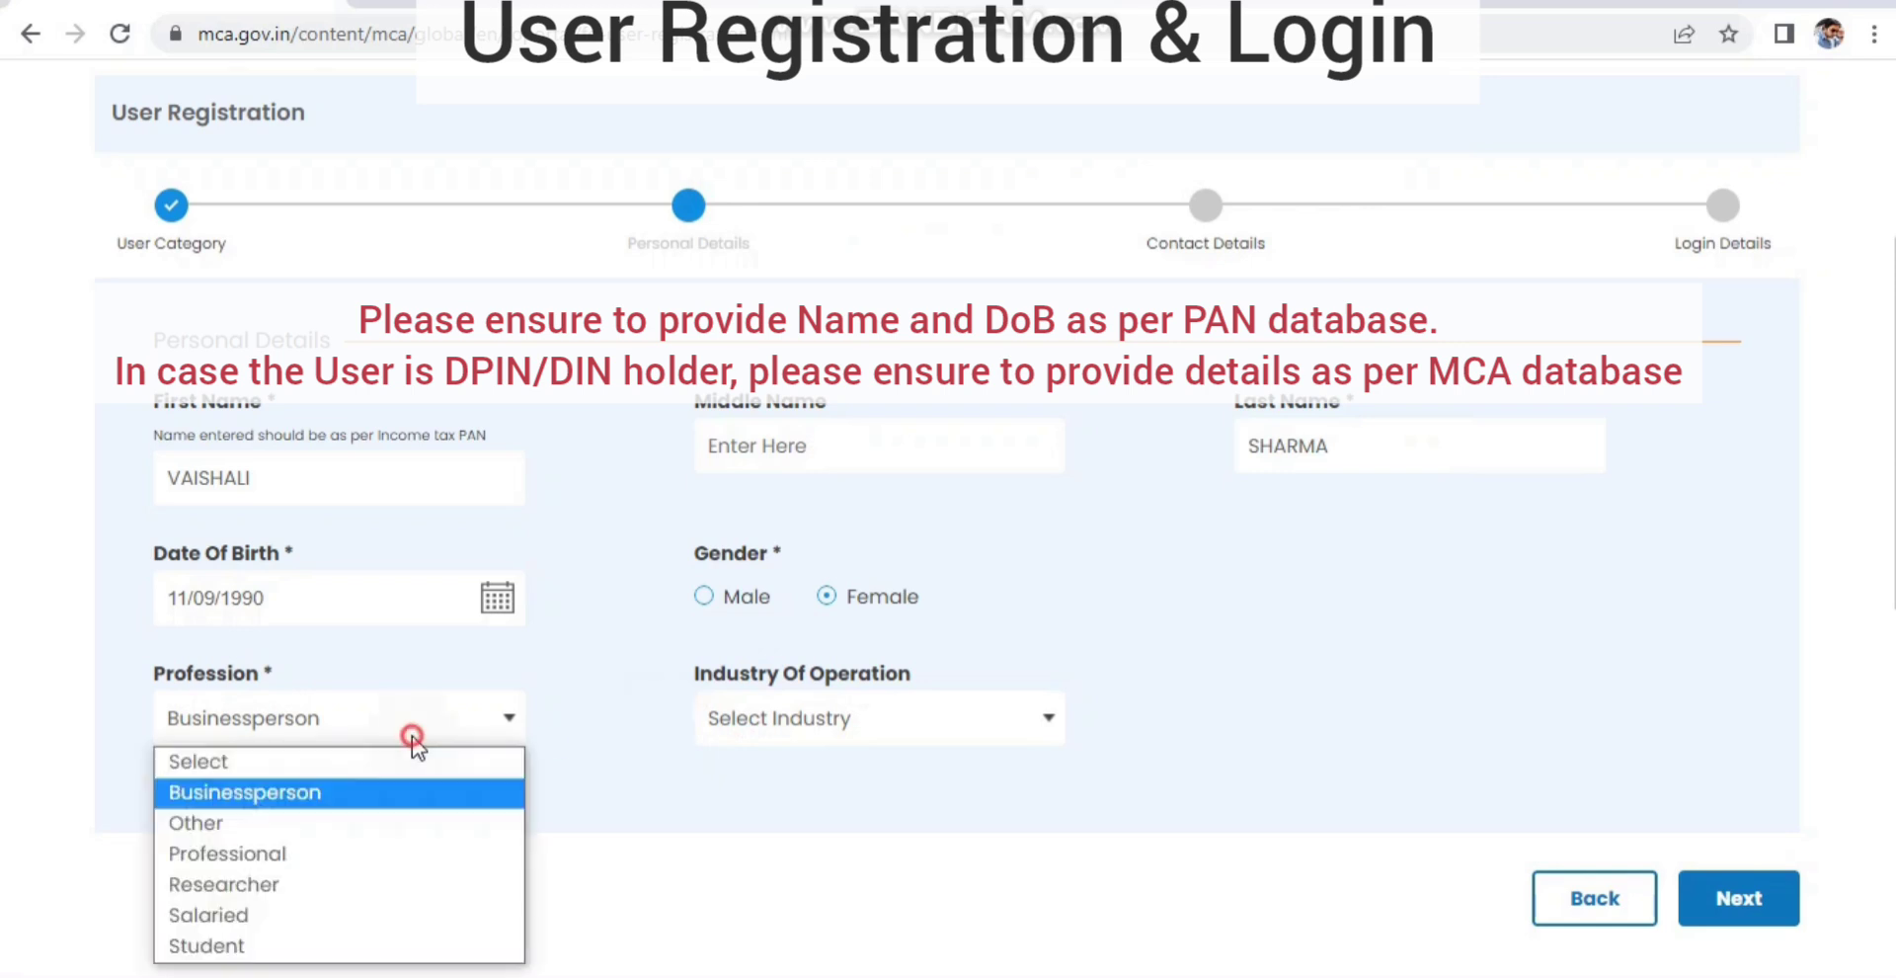
{"action": "left_click", "coordinate": [290, 817]}
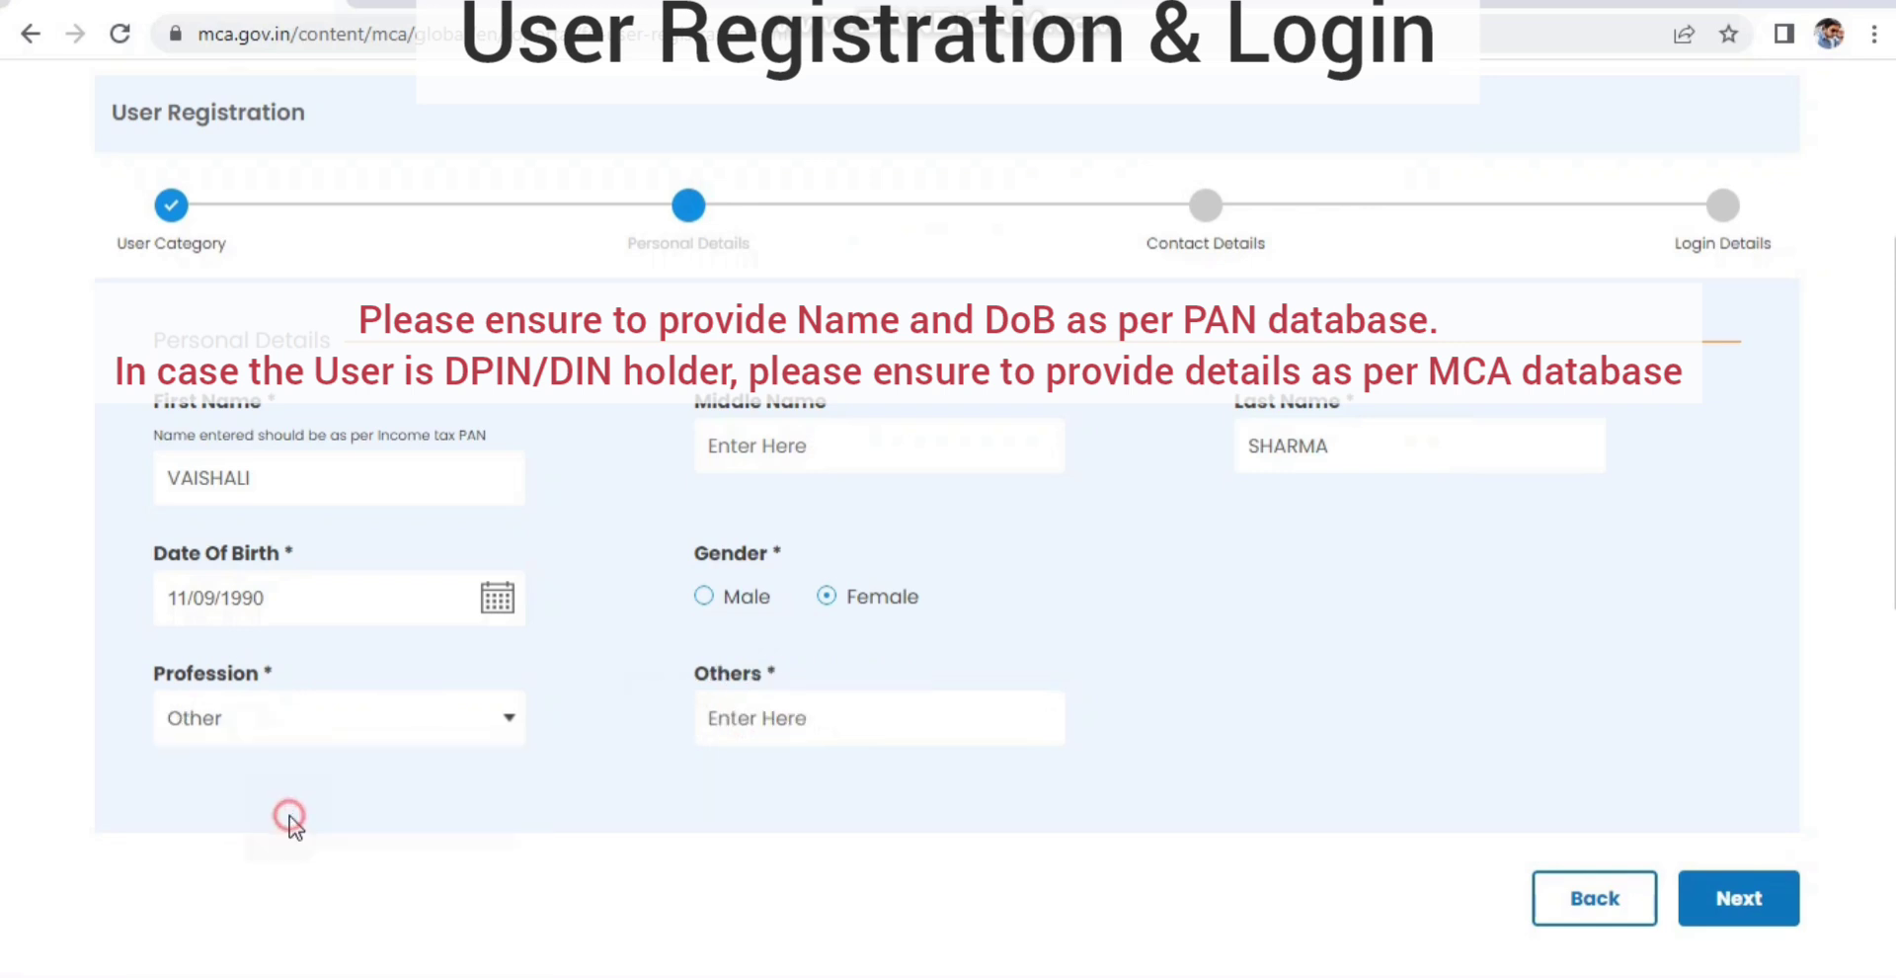
{"action": "left_click", "coordinate": [307, 735]}
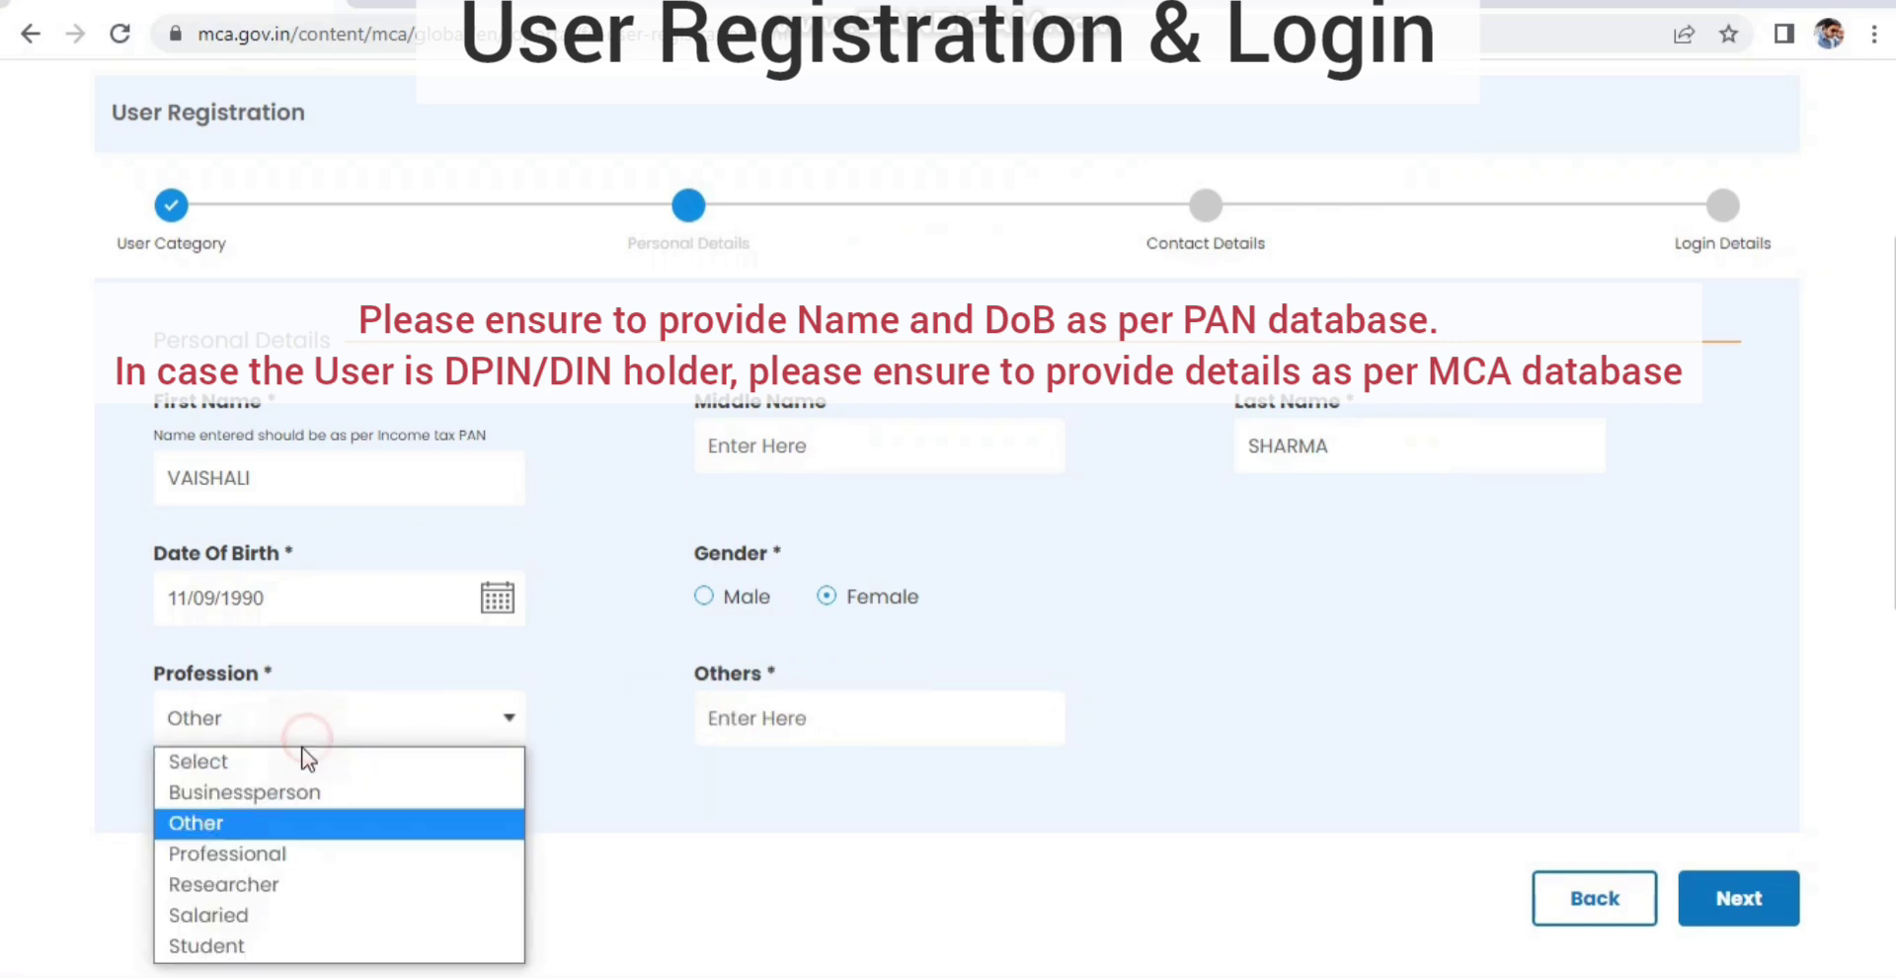
{"action": "left_click", "coordinate": [257, 852]}
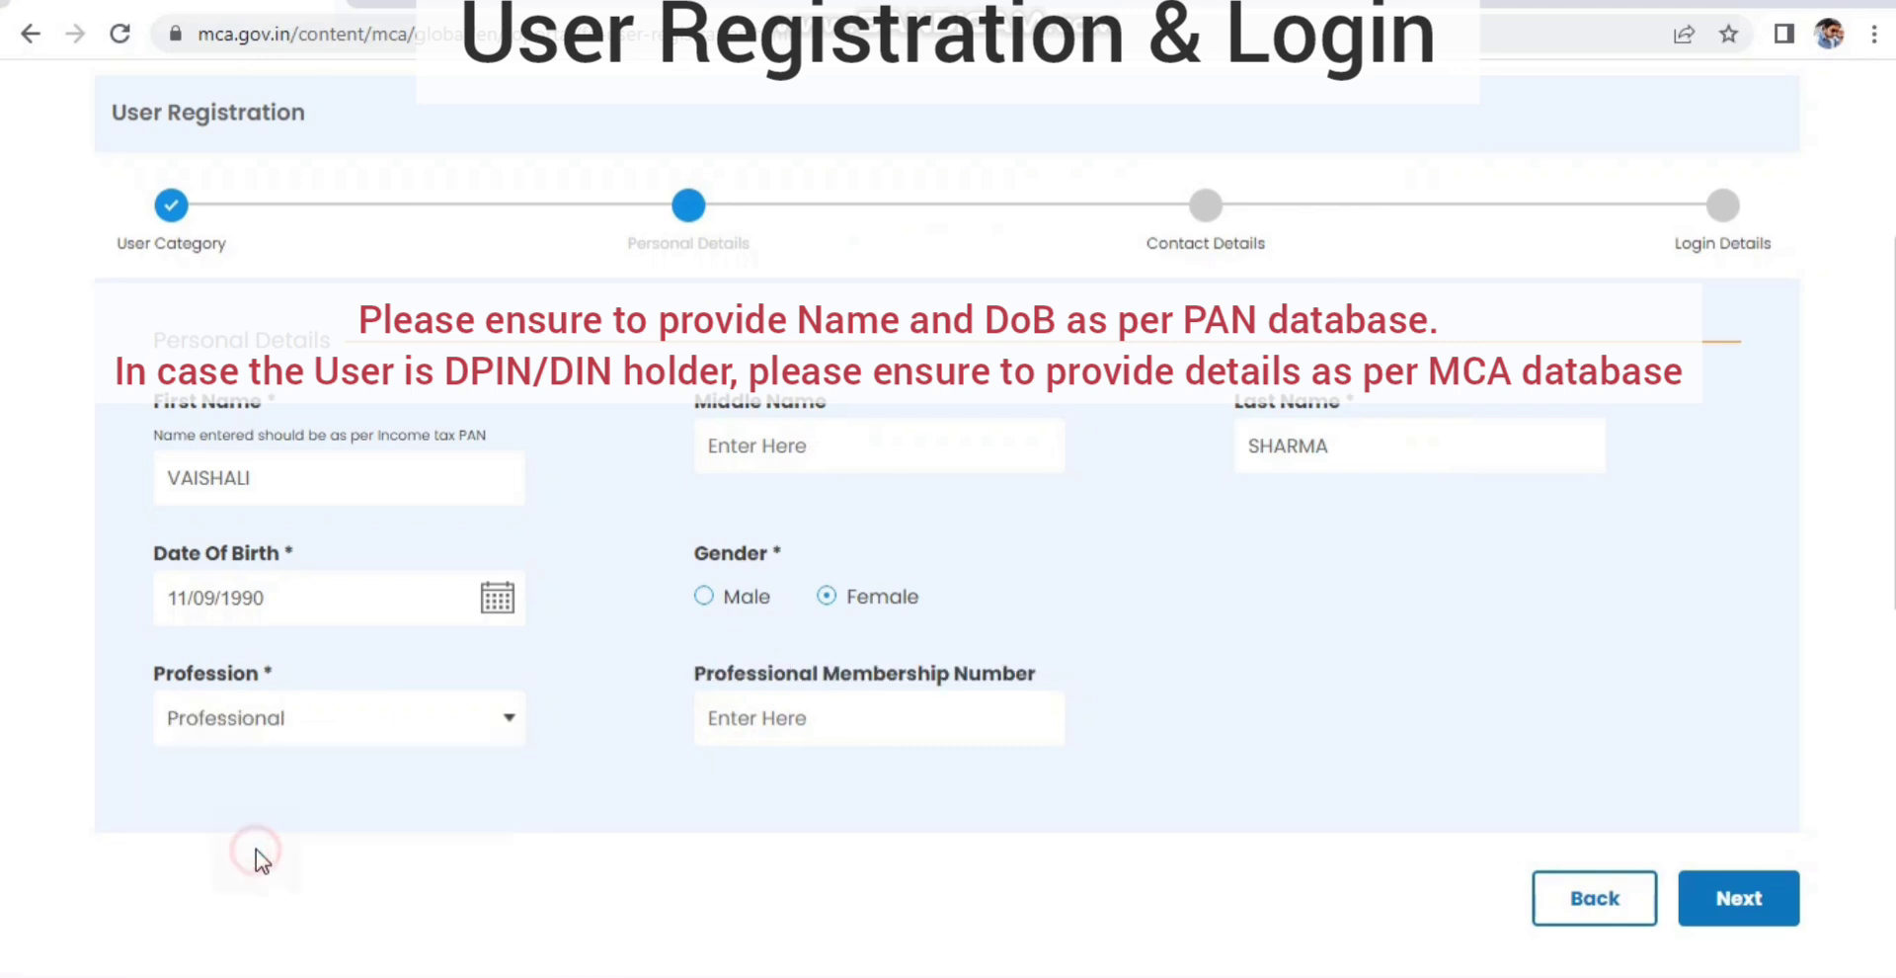
{"action": "left_click", "coordinate": [357, 742]}
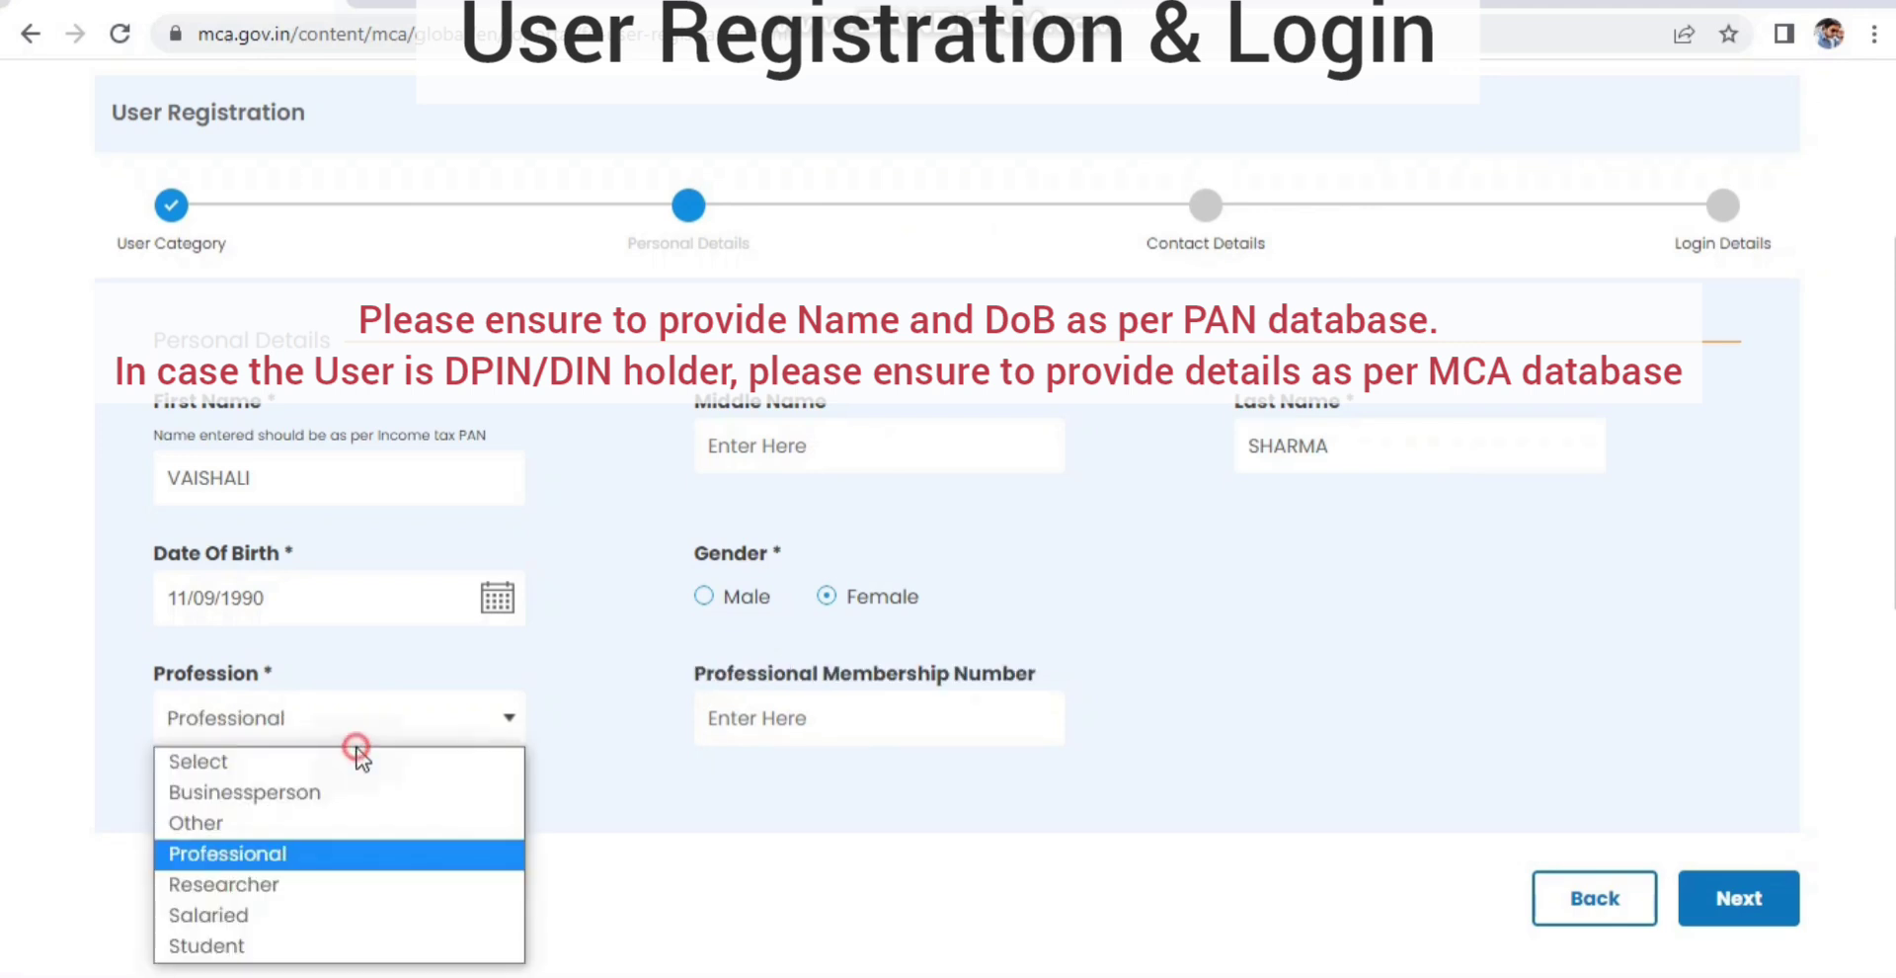
{"action": "left_click", "coordinate": [304, 895]}
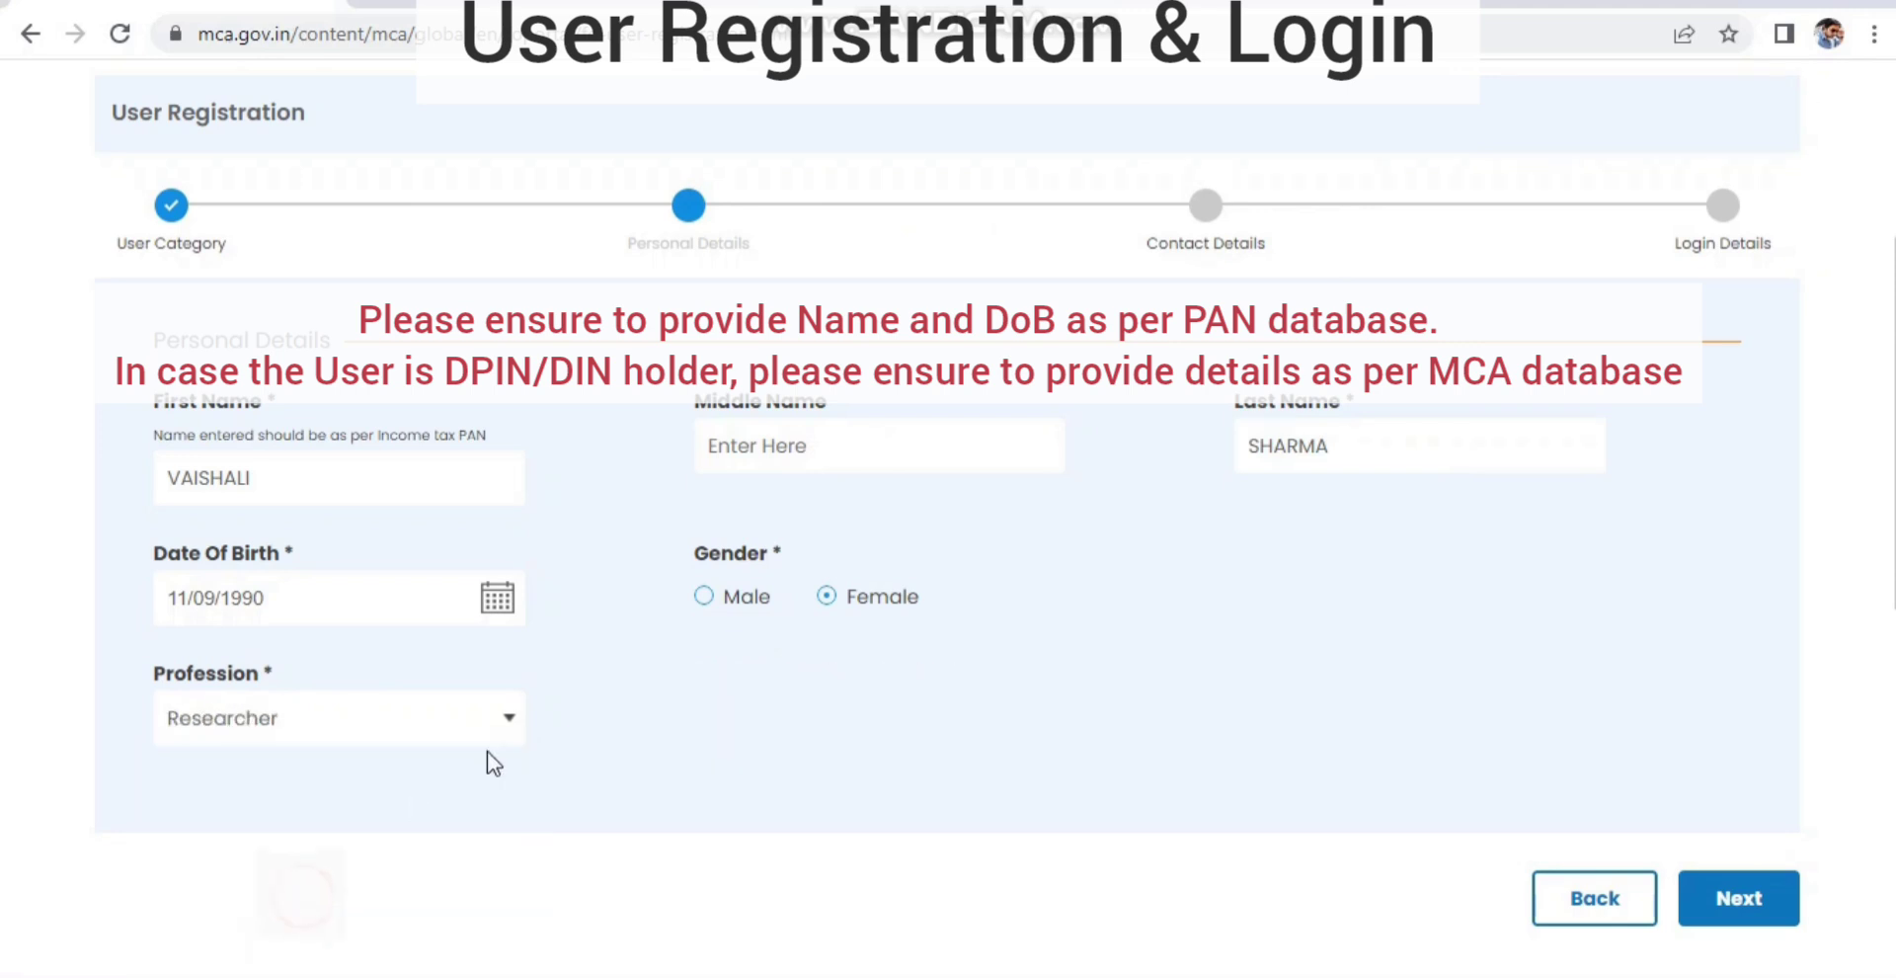
{"action": "left_click", "coordinate": [336, 722]}
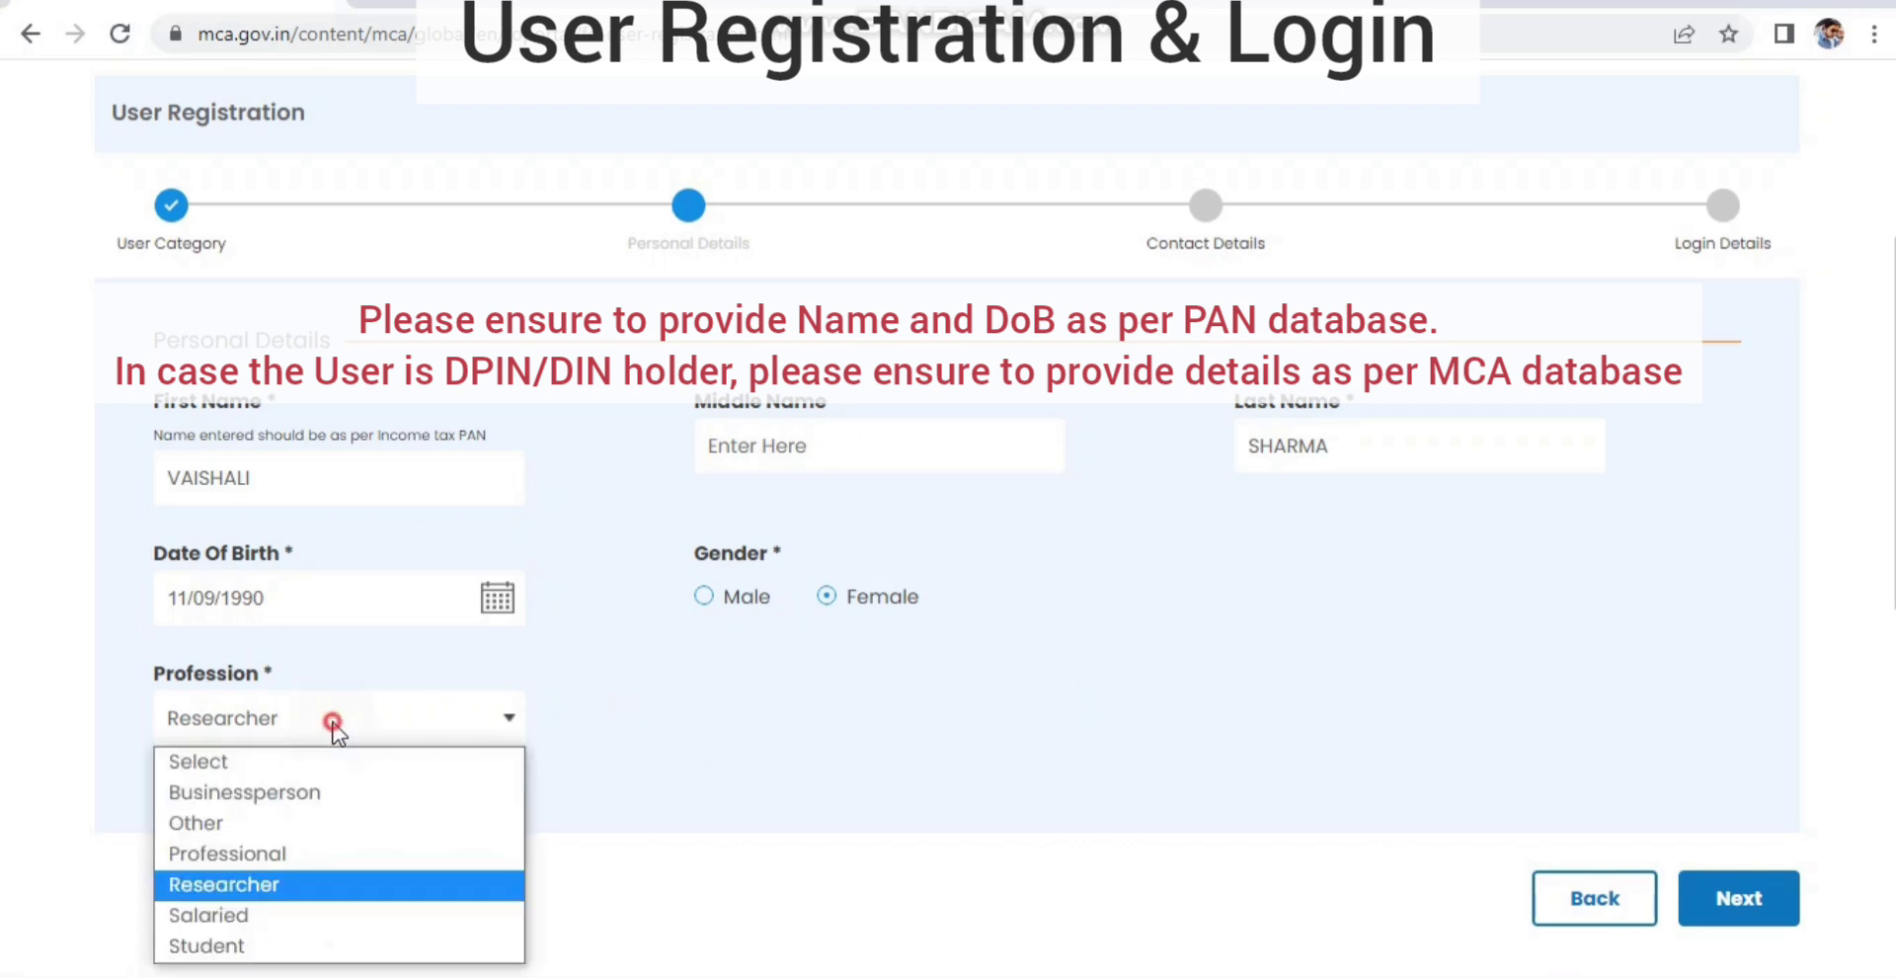
{"action": "left_click", "coordinate": [216, 904]}
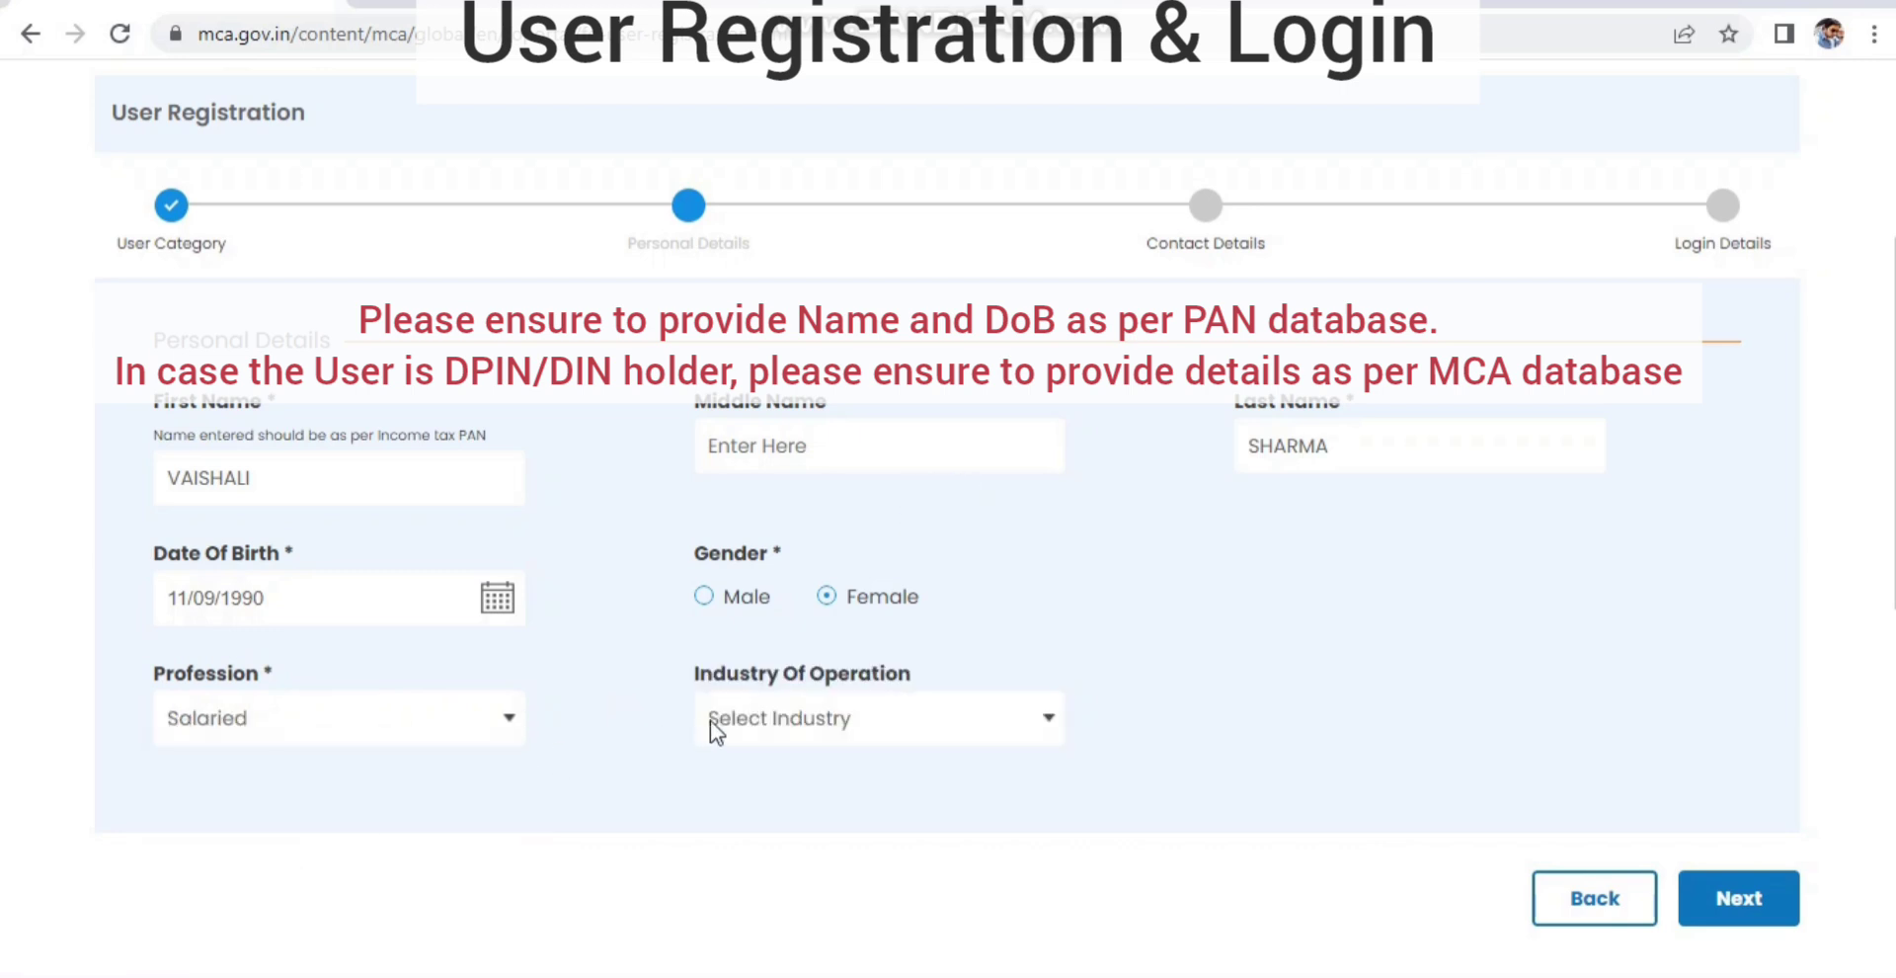
Settle on Salaried as profession and set industry to Other service activities.
{"action": "left_click", "coordinate": [746, 721]}
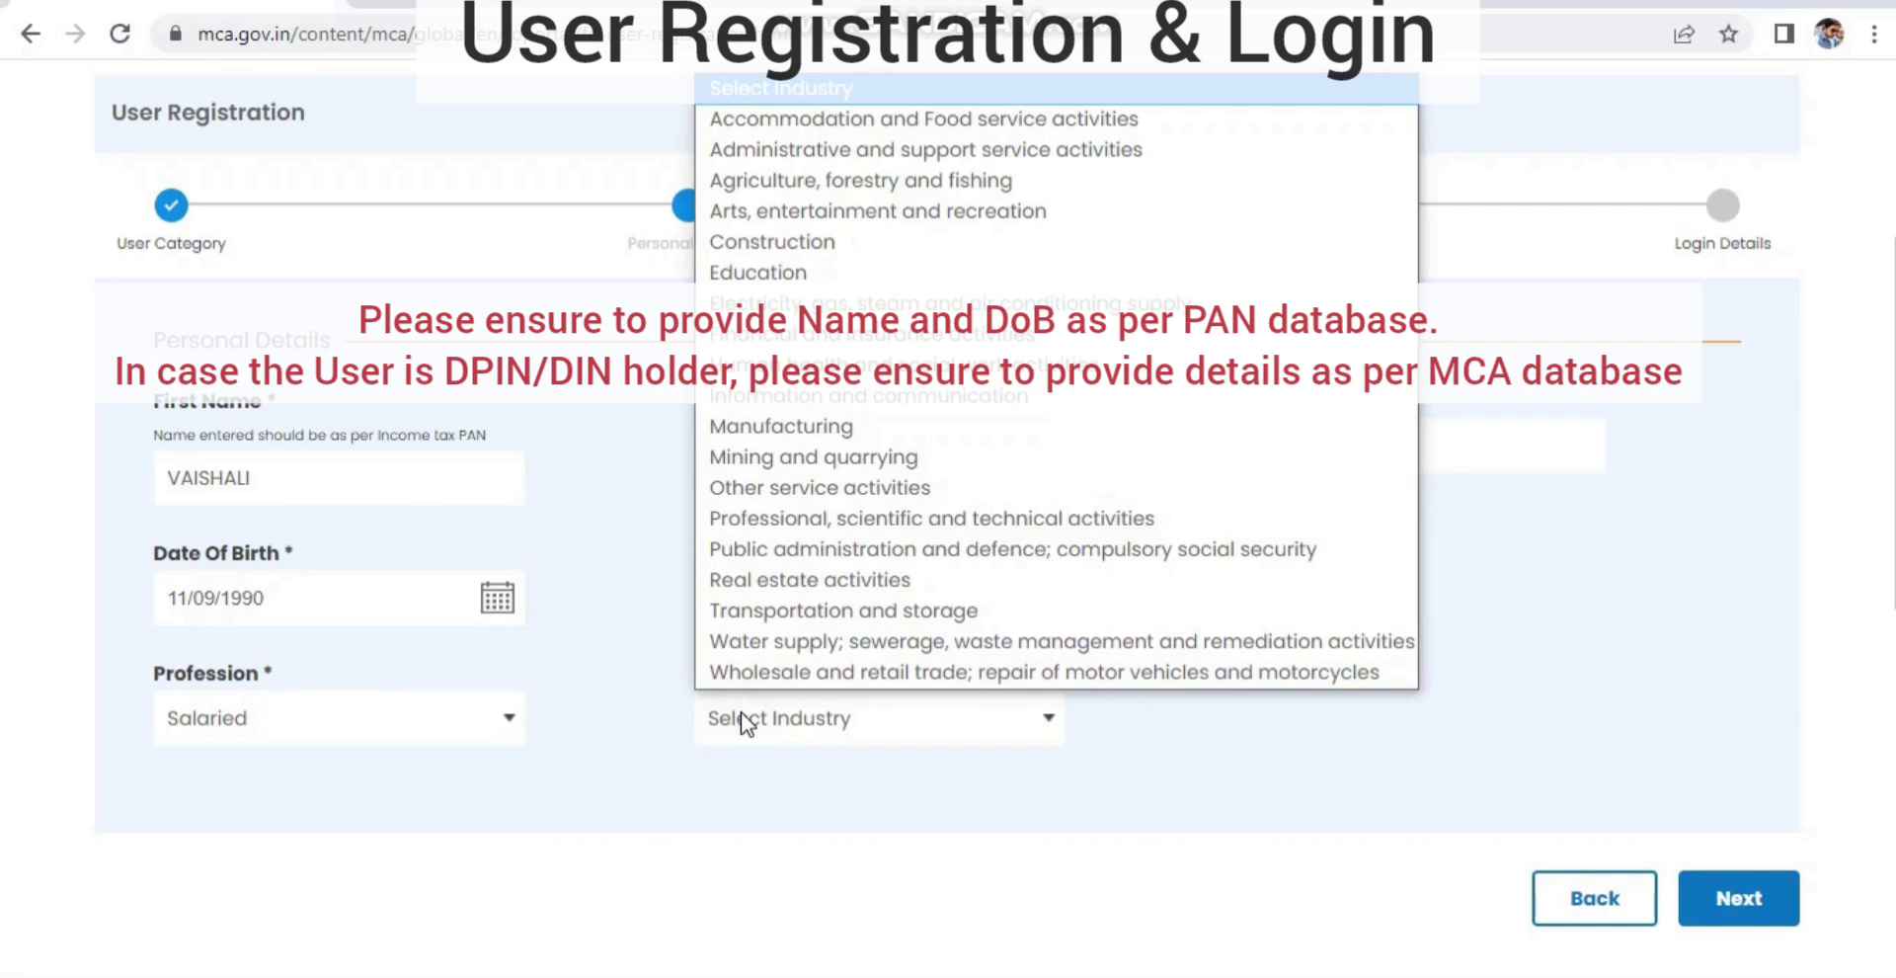
{"action": "left_click", "coordinate": [580, 728]}
{"action": "left_click", "coordinate": [424, 732]}
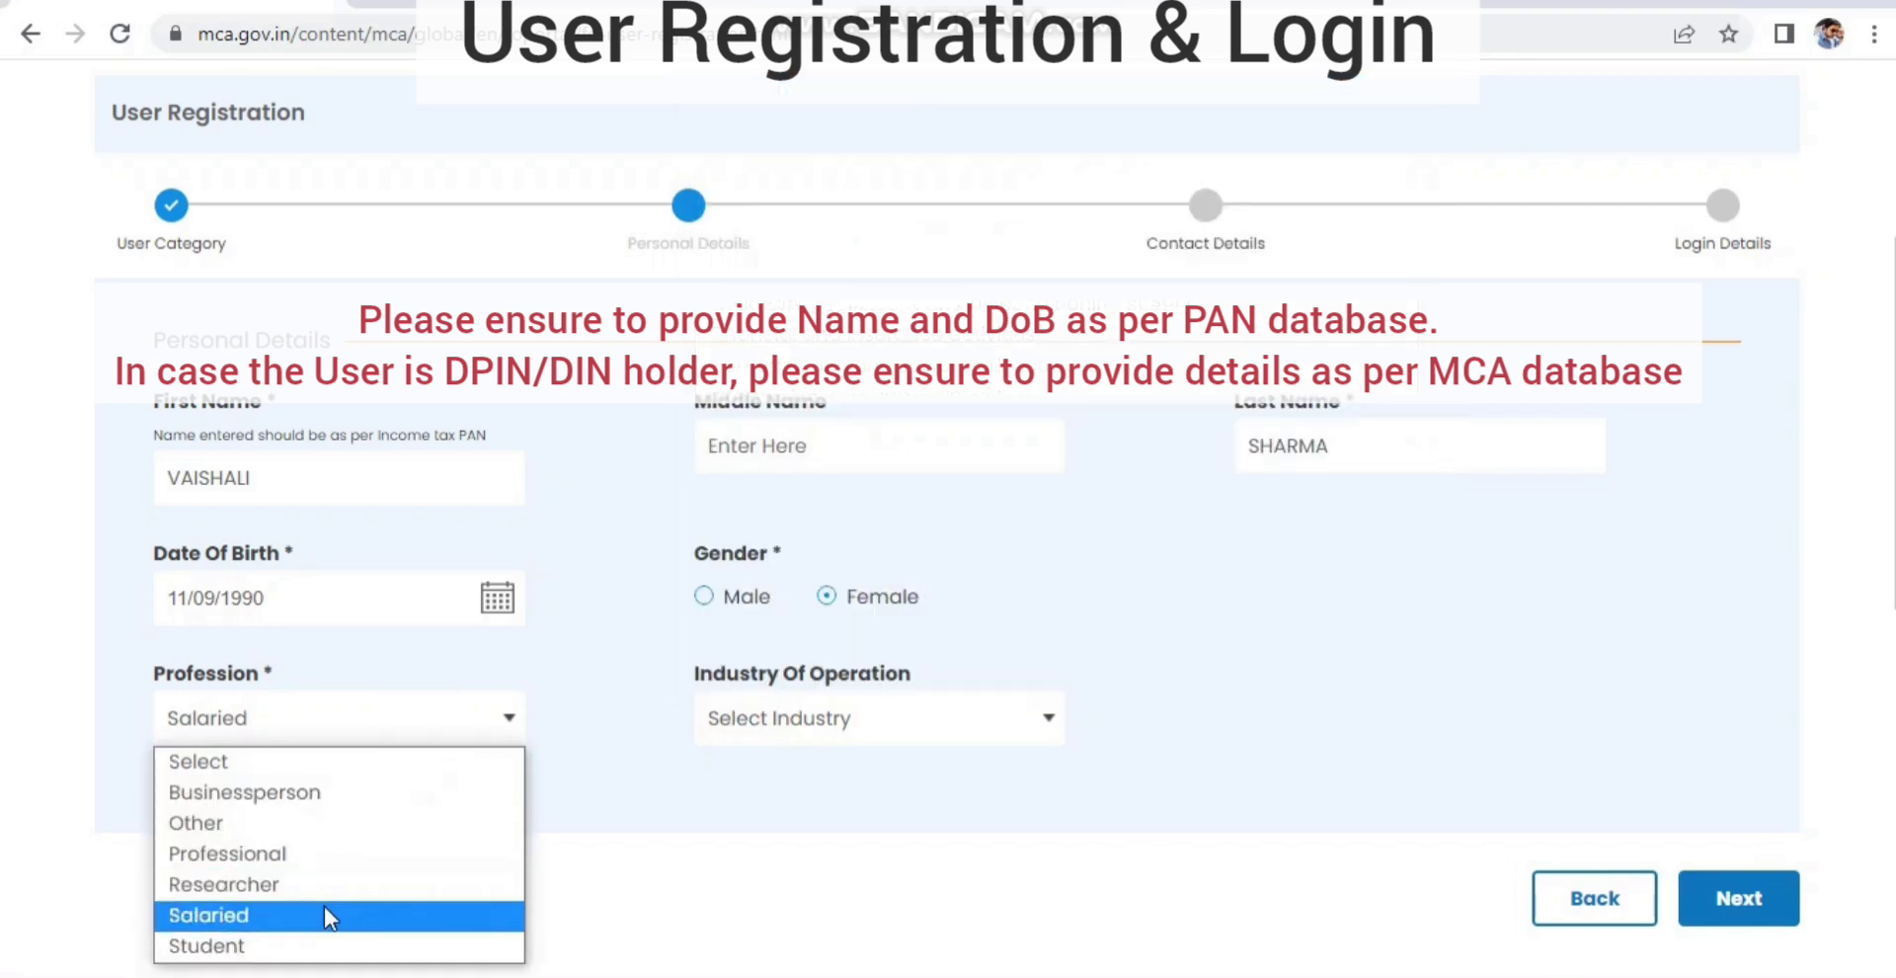
{"action": "left_click", "coordinate": [307, 940]}
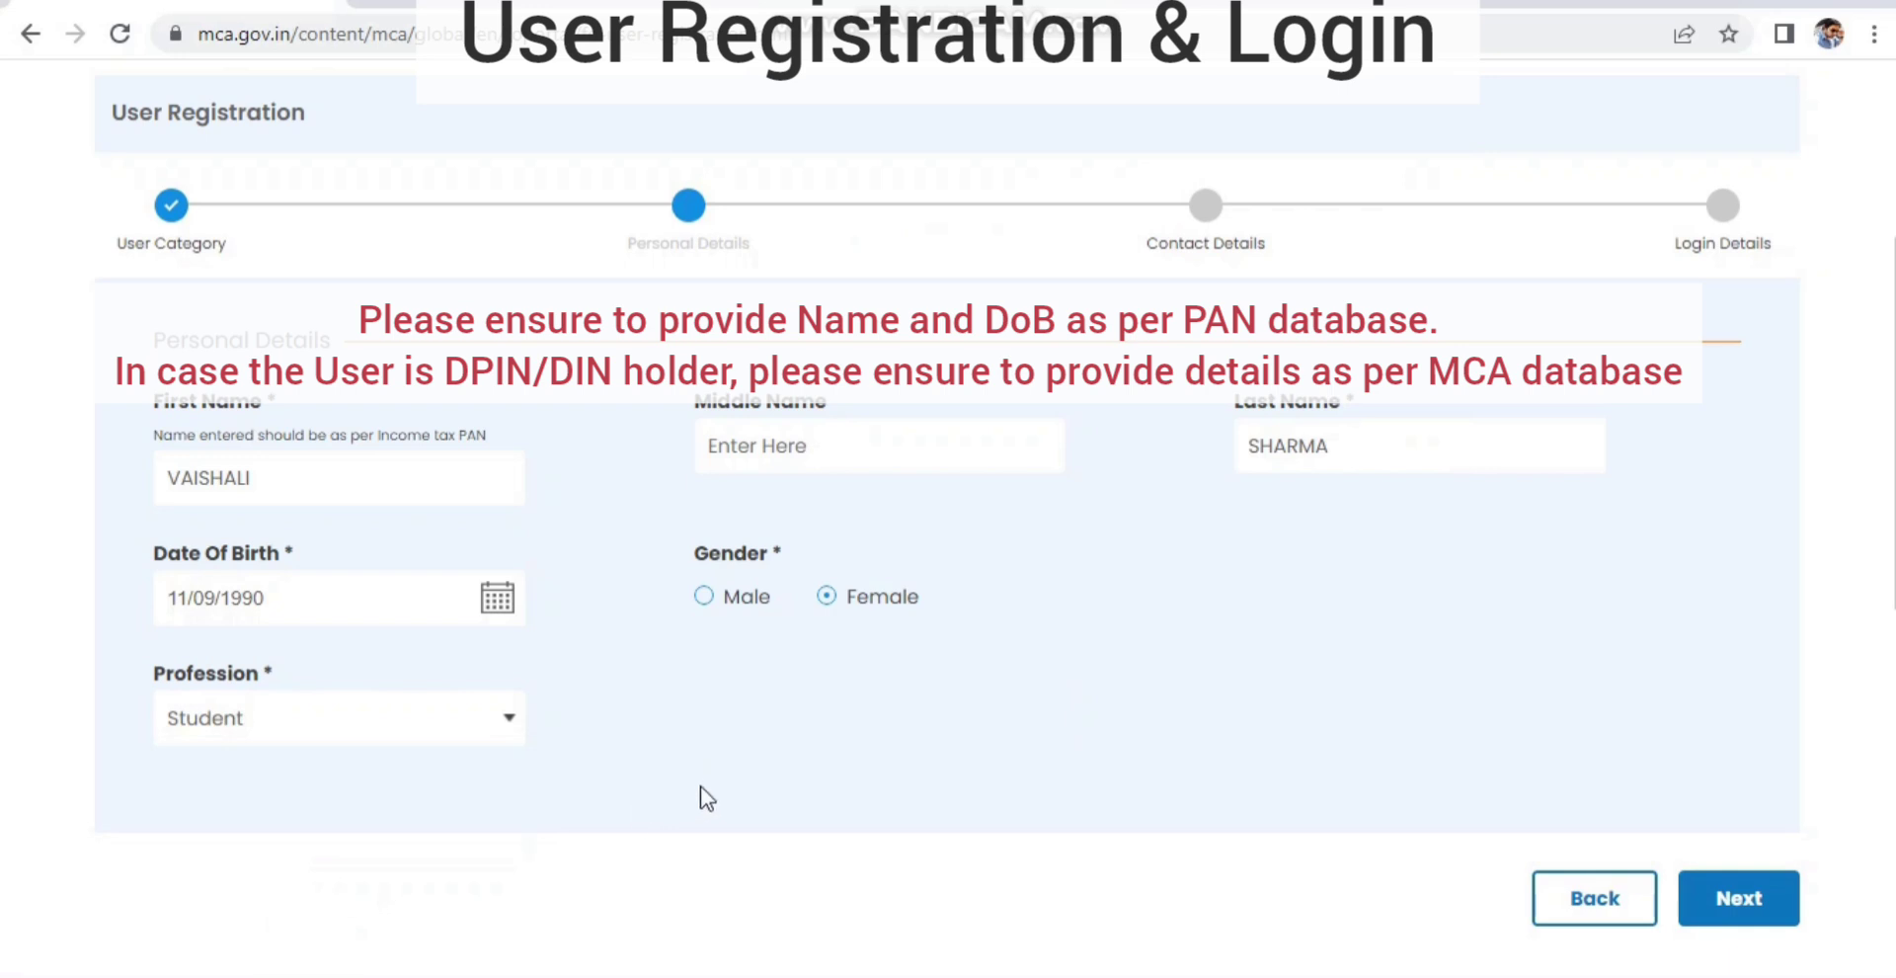
{"action": "left_click", "coordinate": [459, 721]}
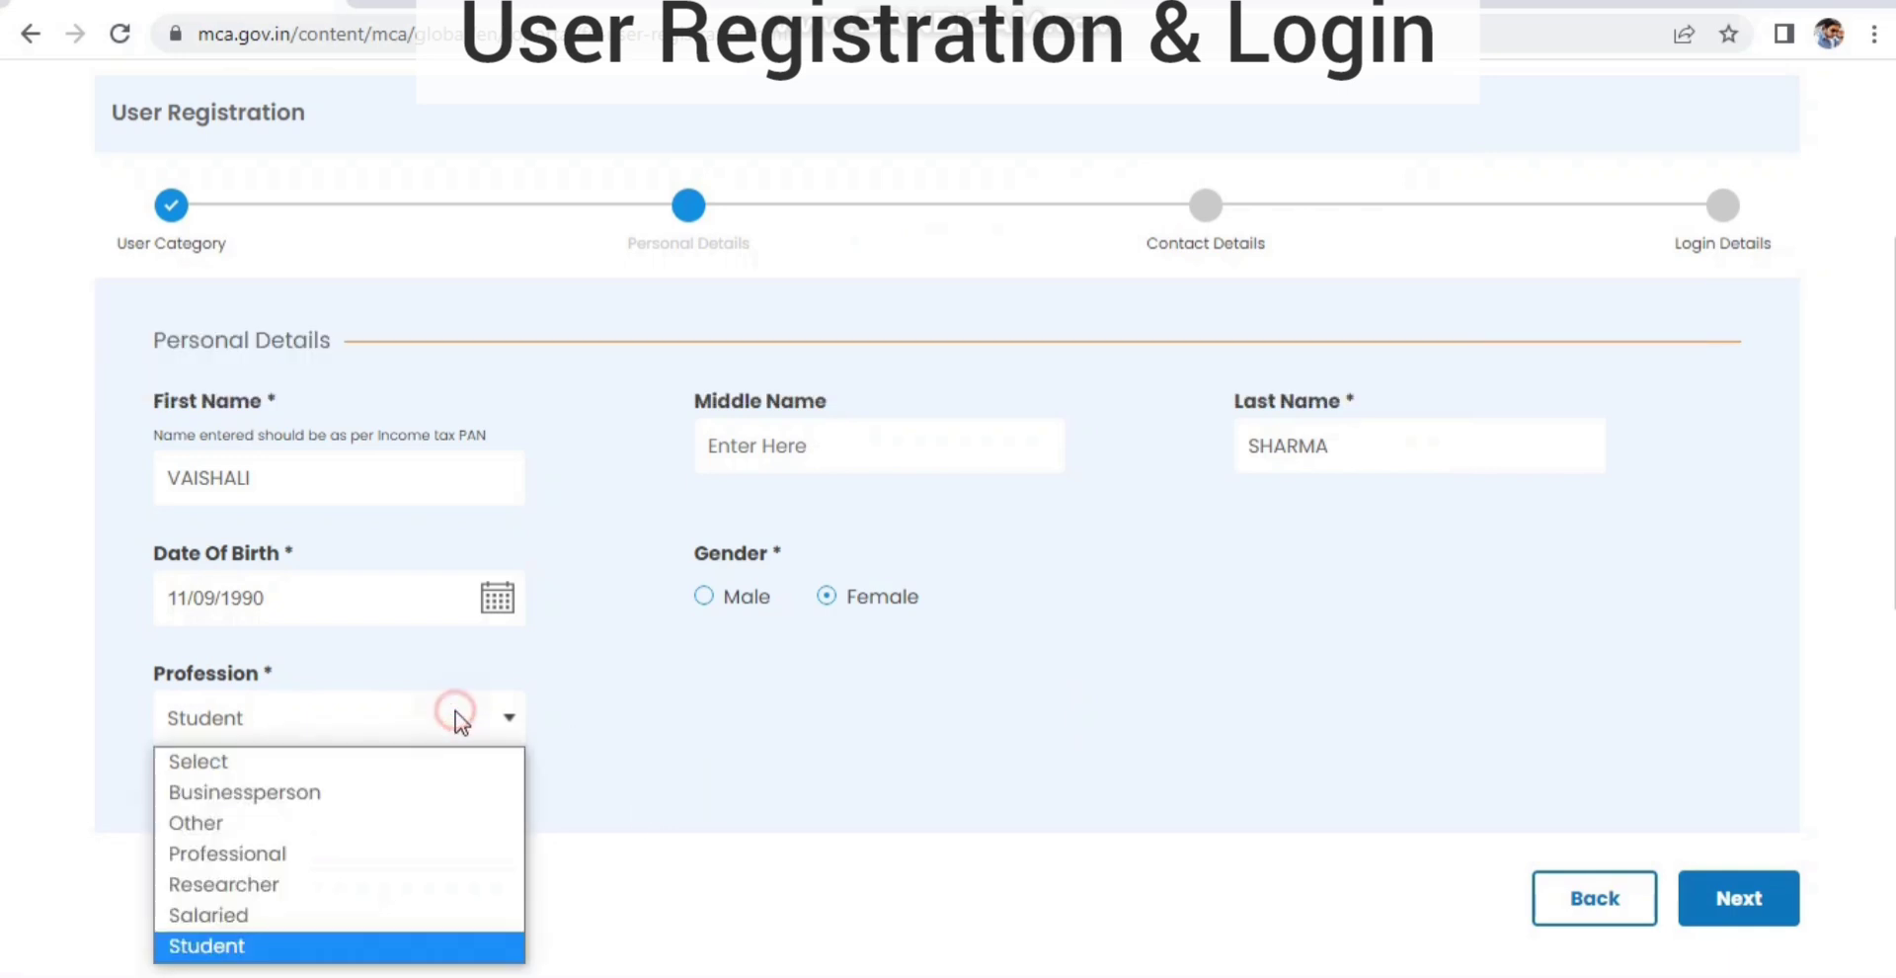
{"action": "left_click", "coordinate": [290, 919]}
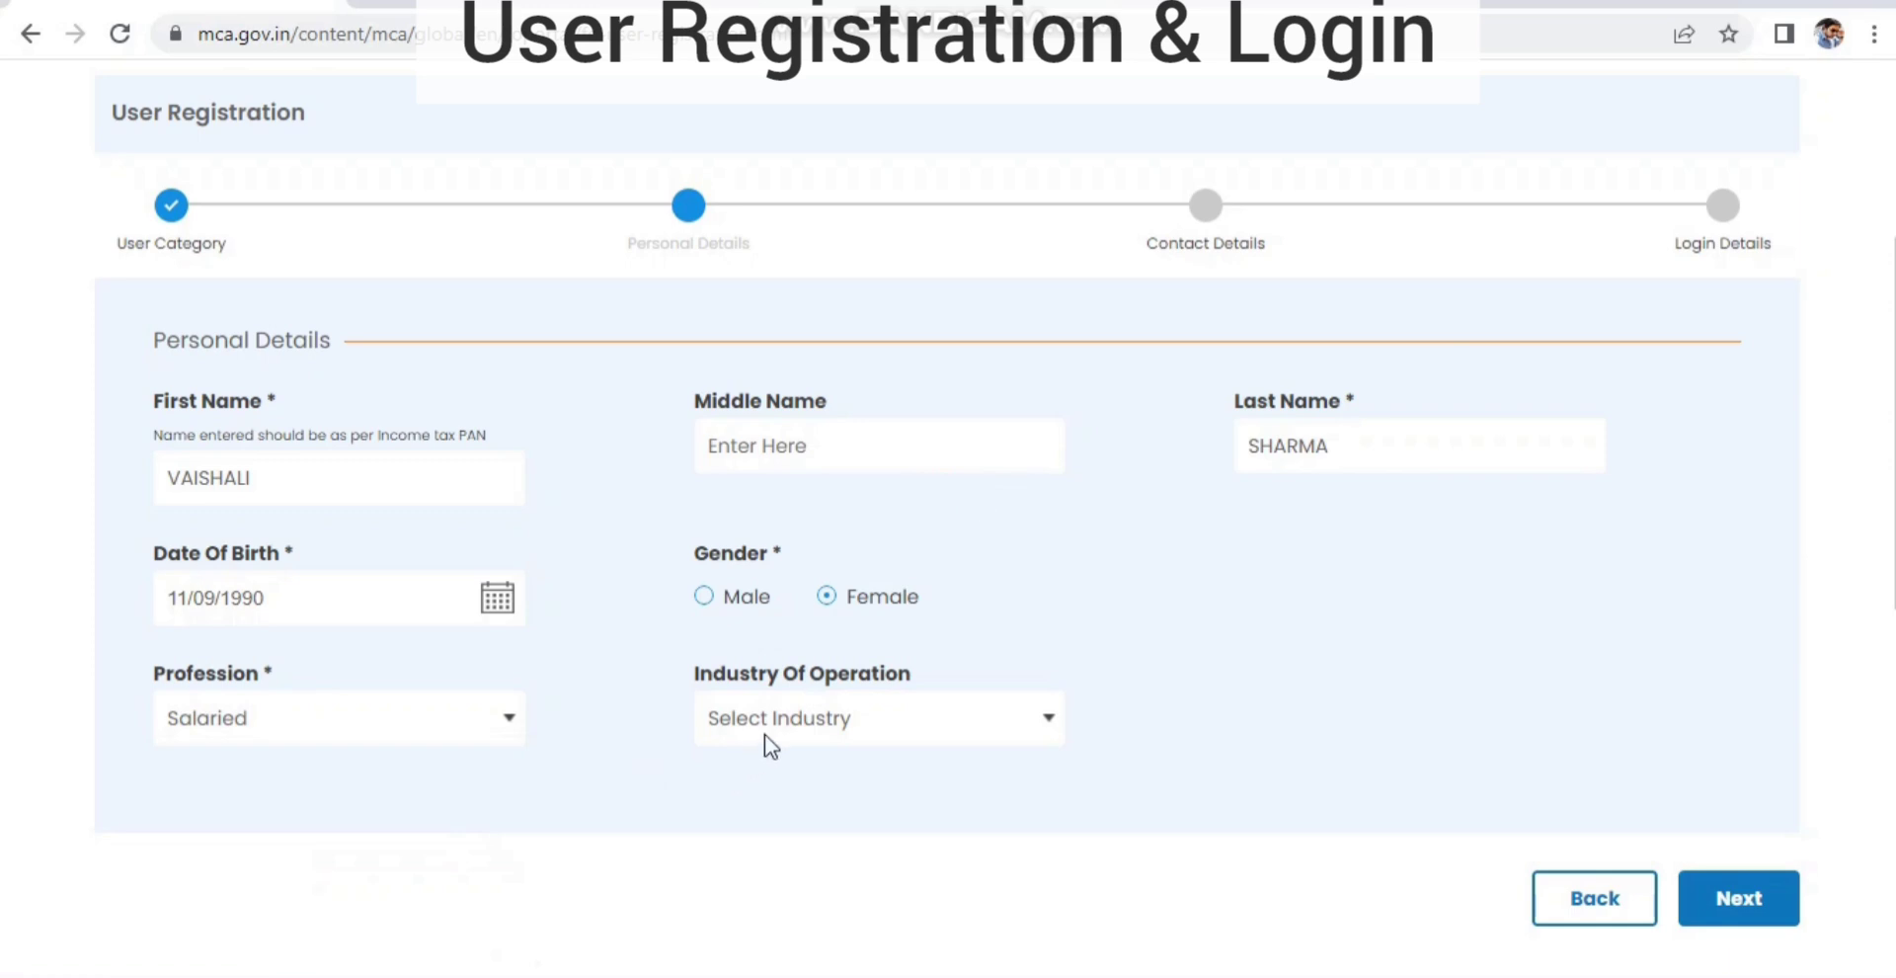
{"action": "left_click", "coordinate": [770, 733]}
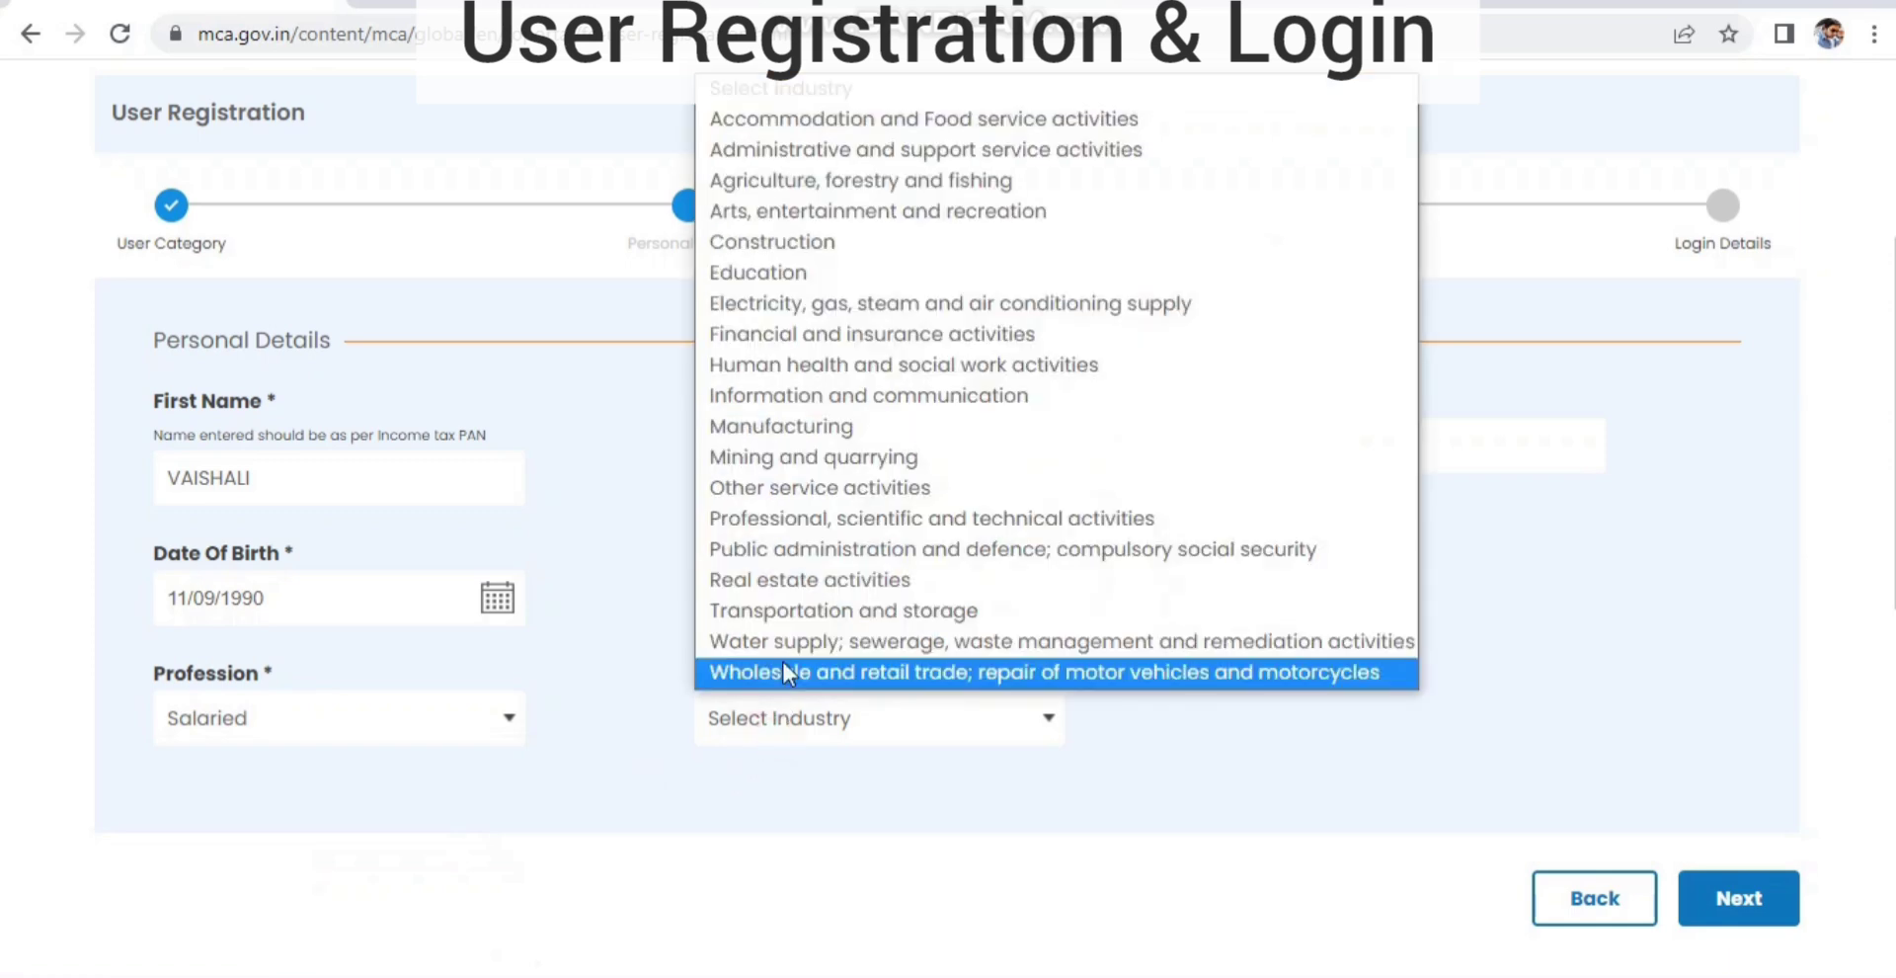
{"action": "left_click", "coordinate": [780, 500]}
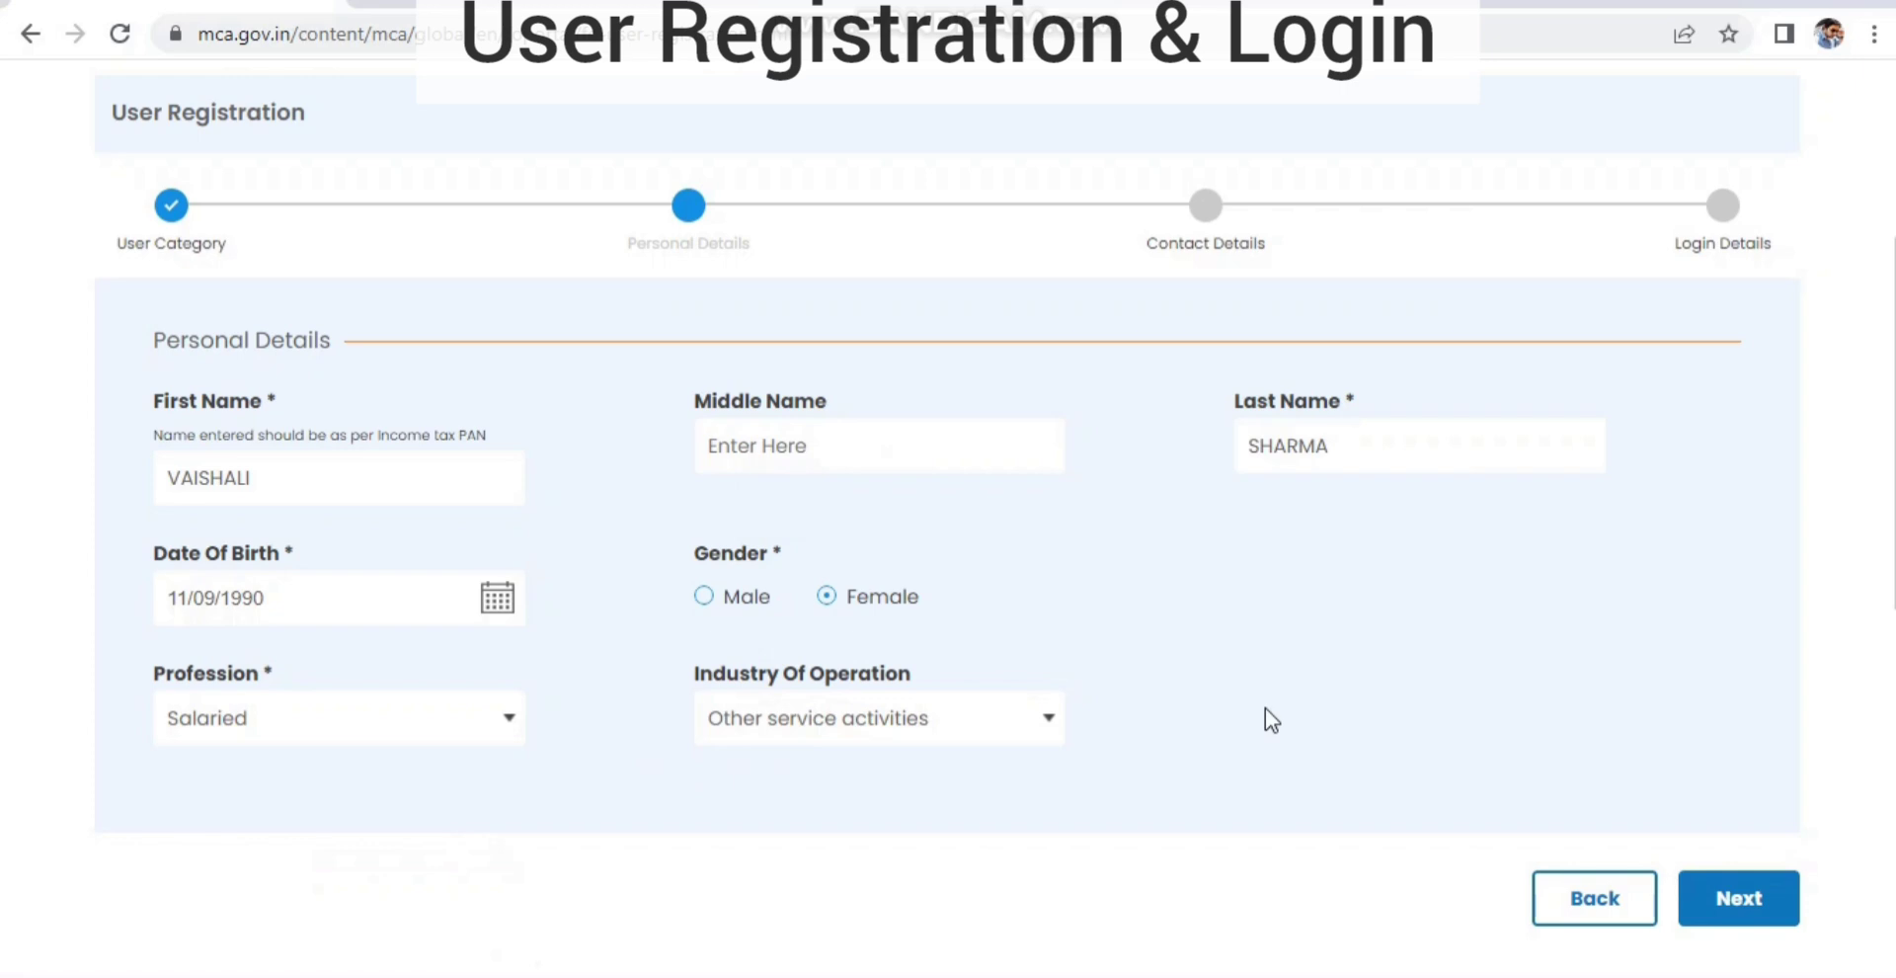
On Contact Details, enter both address lines, country India and the pincode.
{"action": "left_click", "coordinate": [1735, 900]}
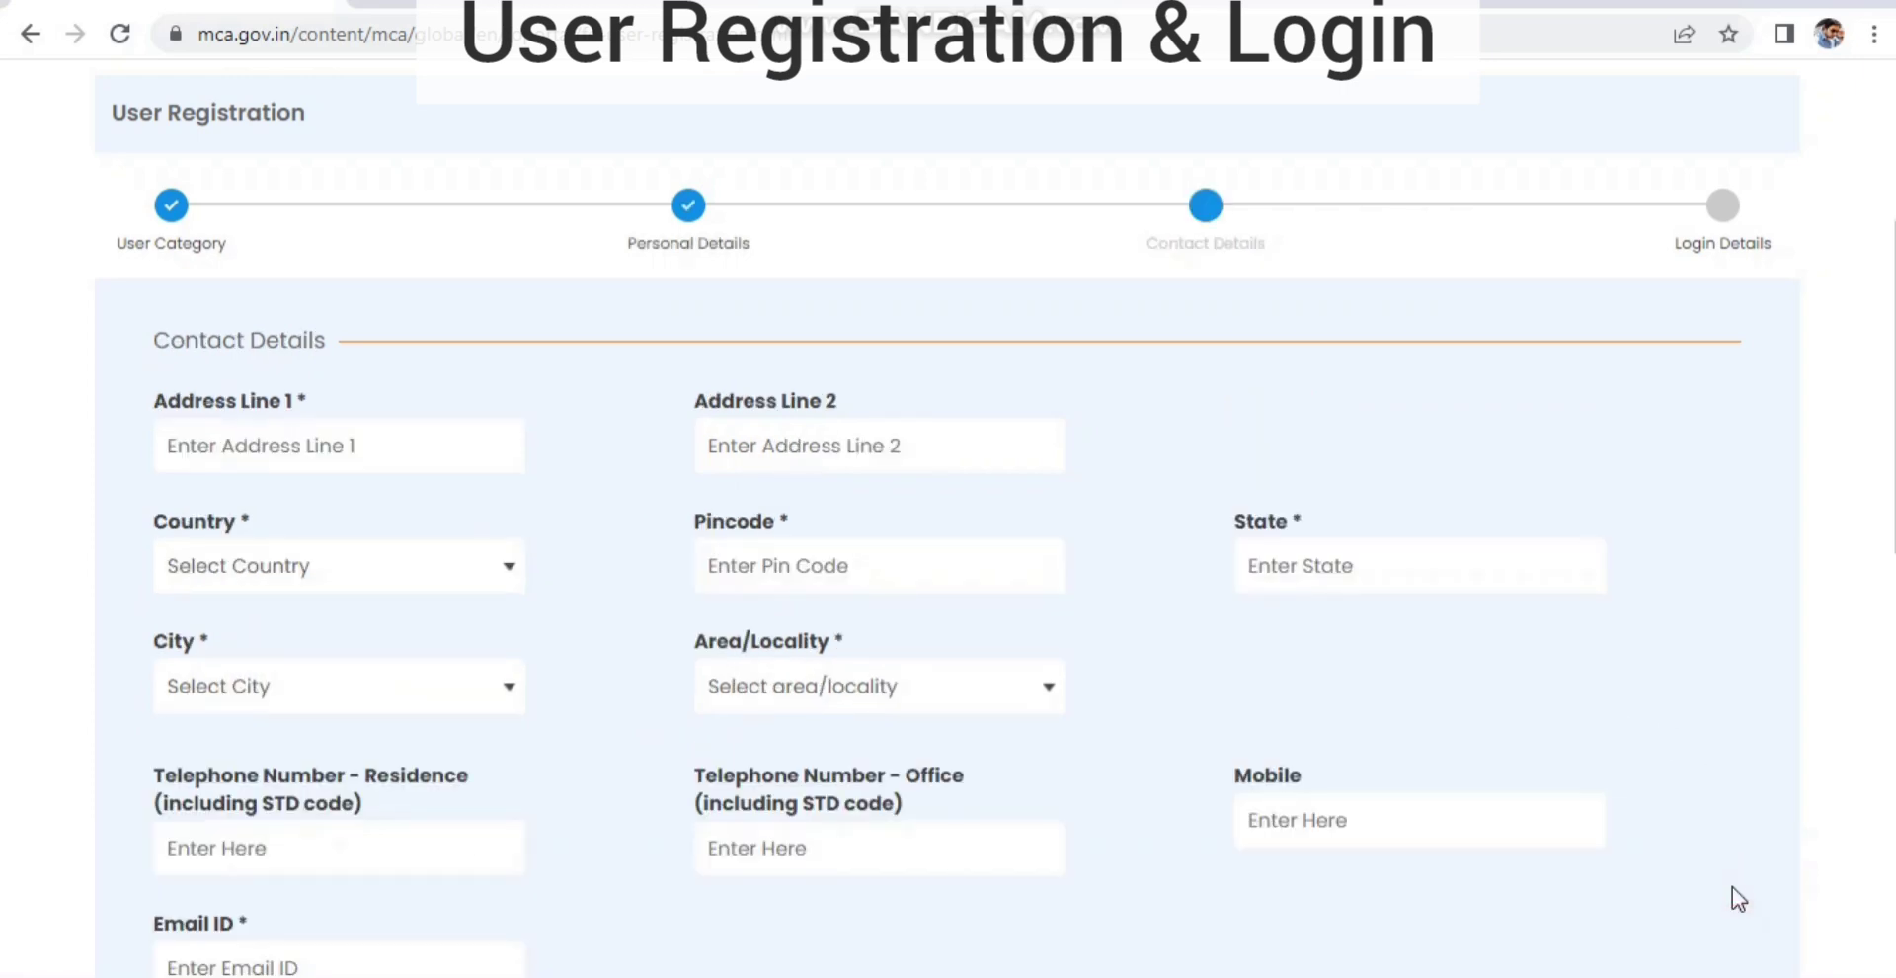
{"action": "left_click", "coordinate": [372, 463]}
{"action": "type", "text": "H"}
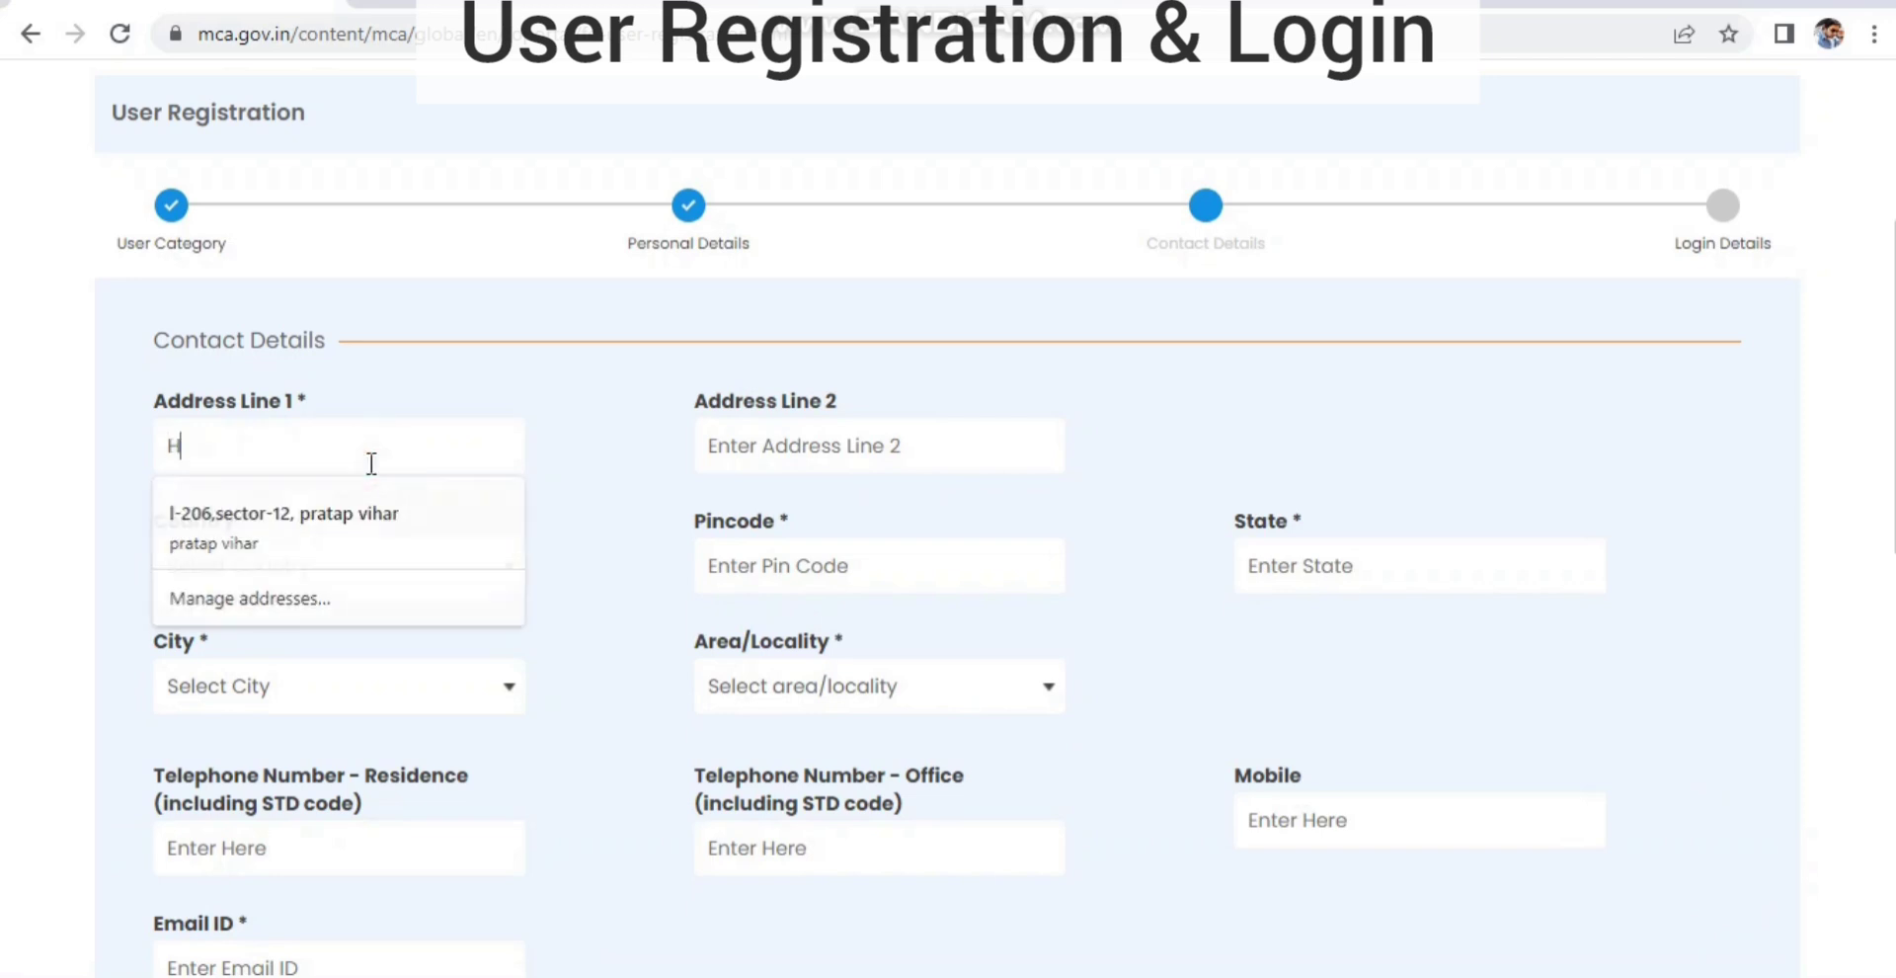
{"action": "type", "text": "T MEDIA"}
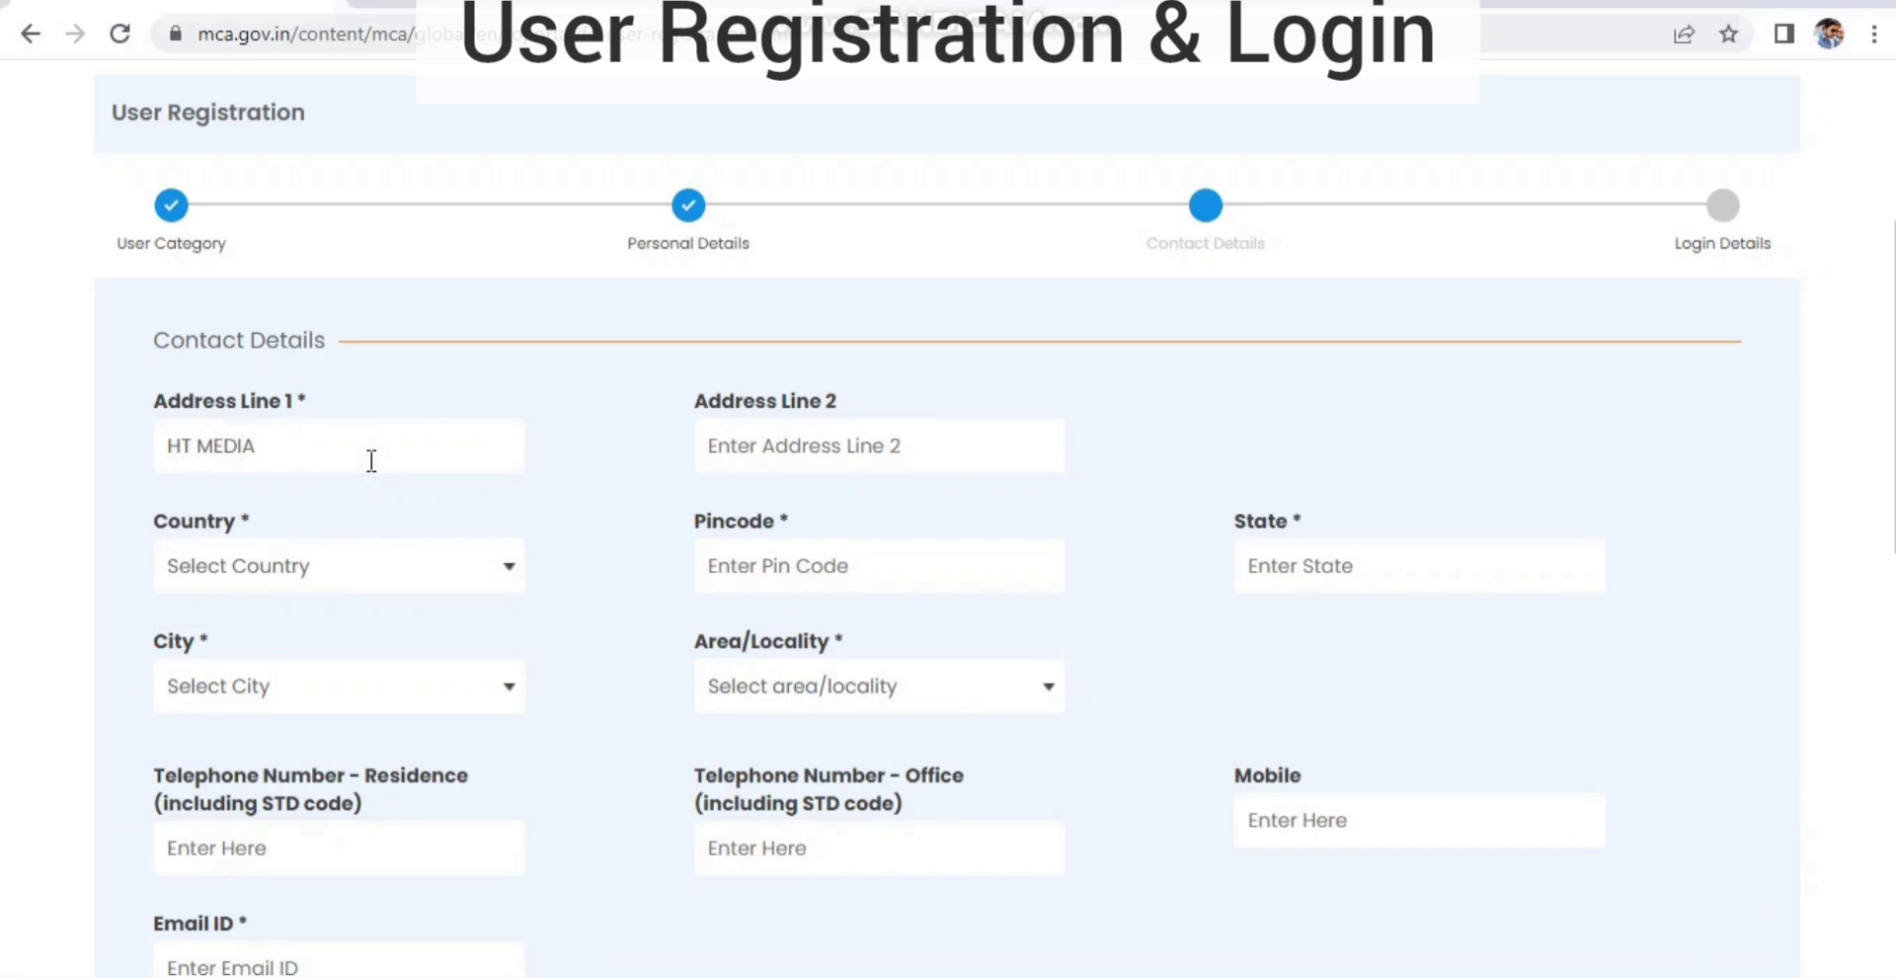
{"action": "key", "text": "Tab"}
{"action": "type", "text": "K"}
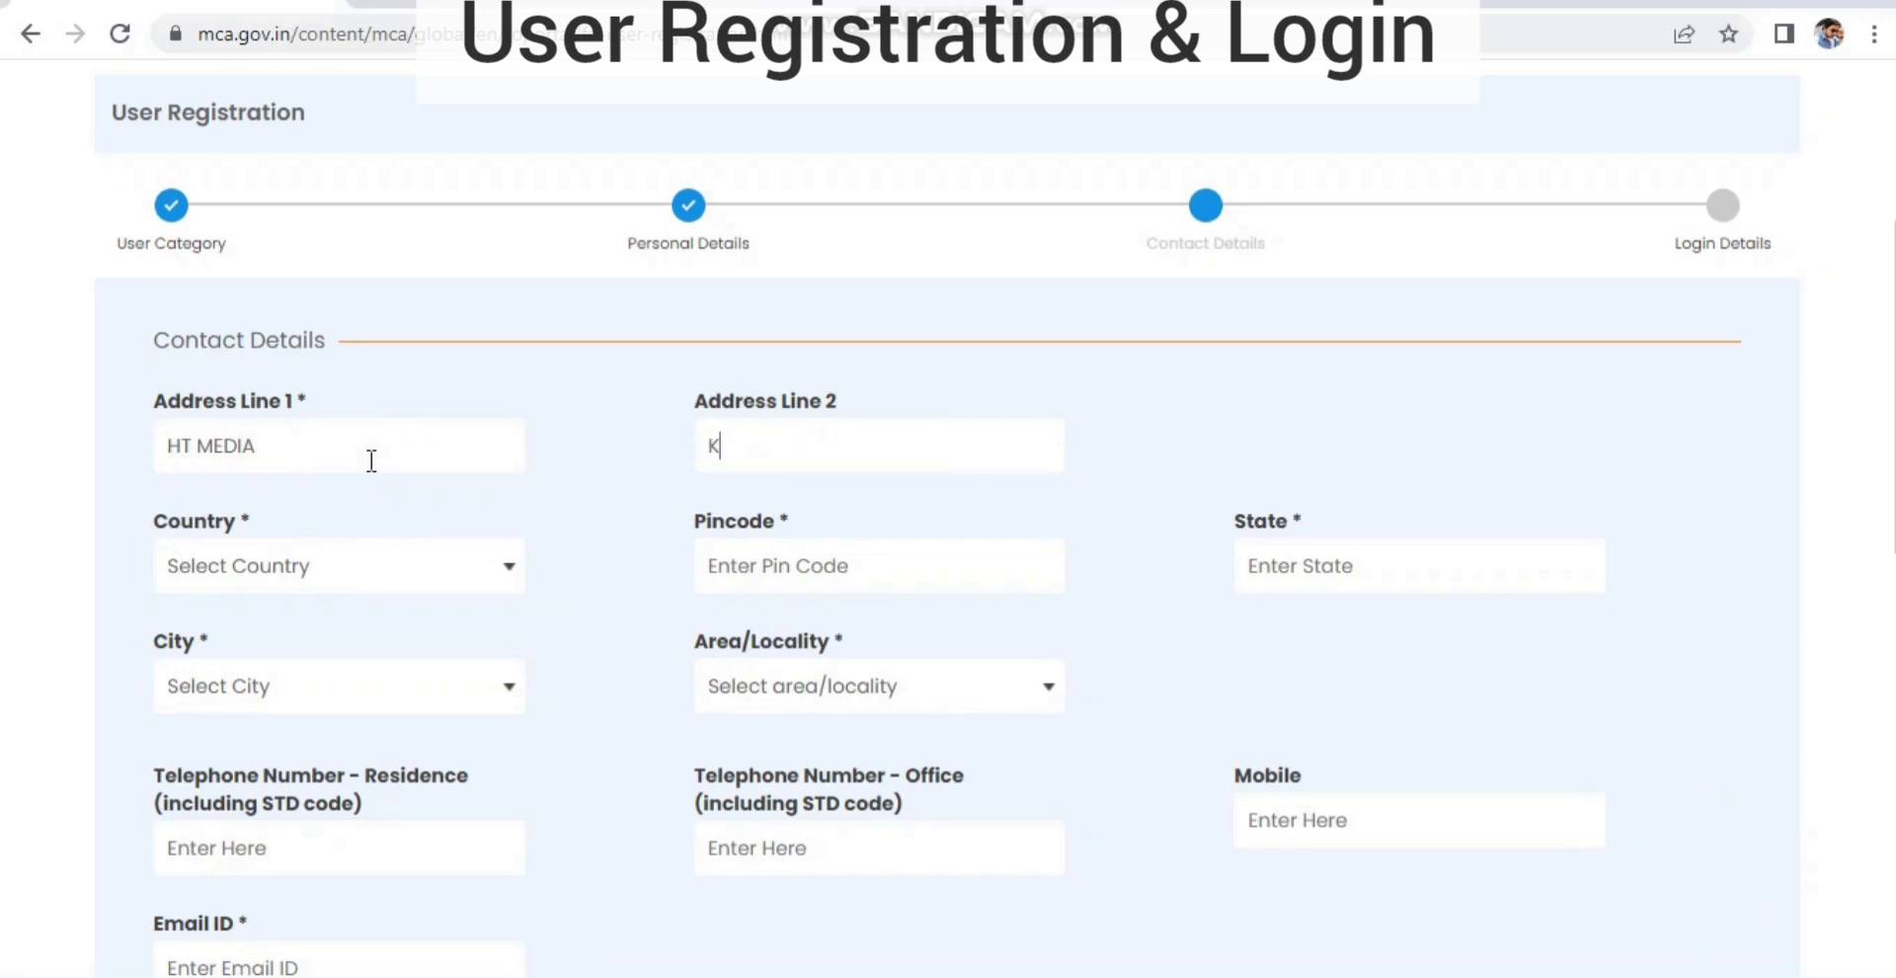
{"action": "type", "text": "G MARG"}
{"action": "key", "text": "Tab"}
{"action": "type", "text": "in"}
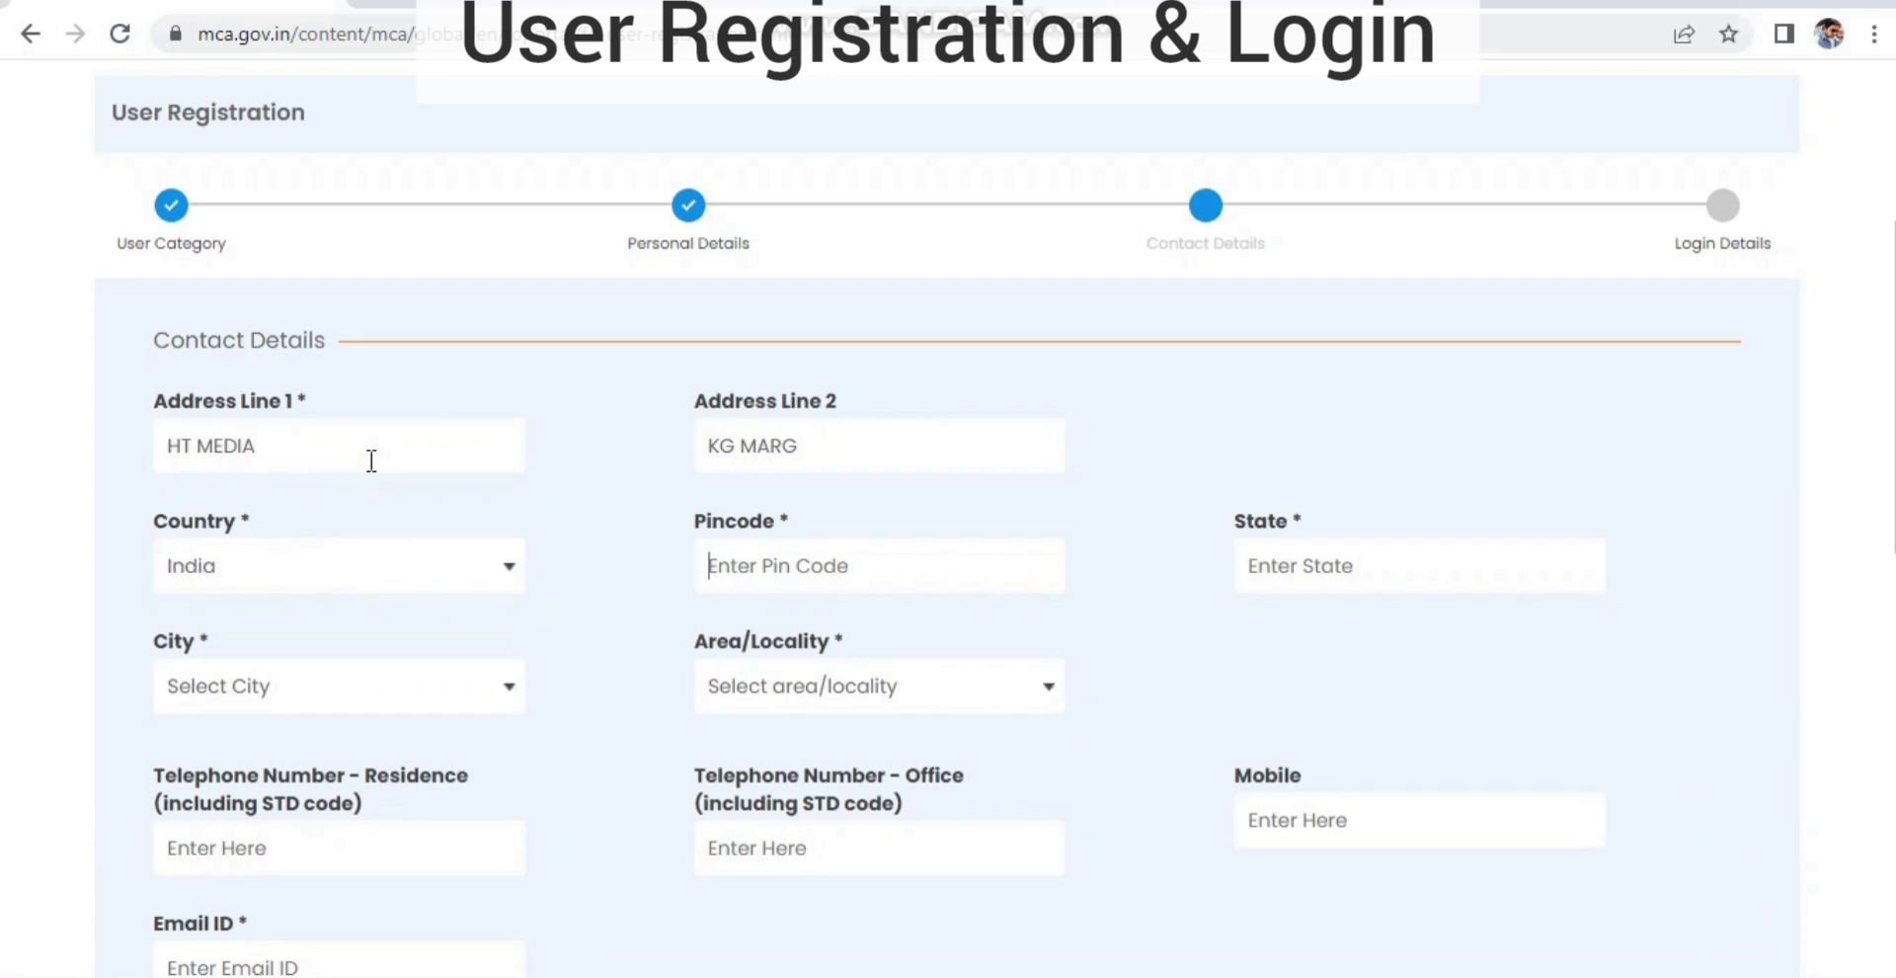
{"action": "type", "text": "1100"}
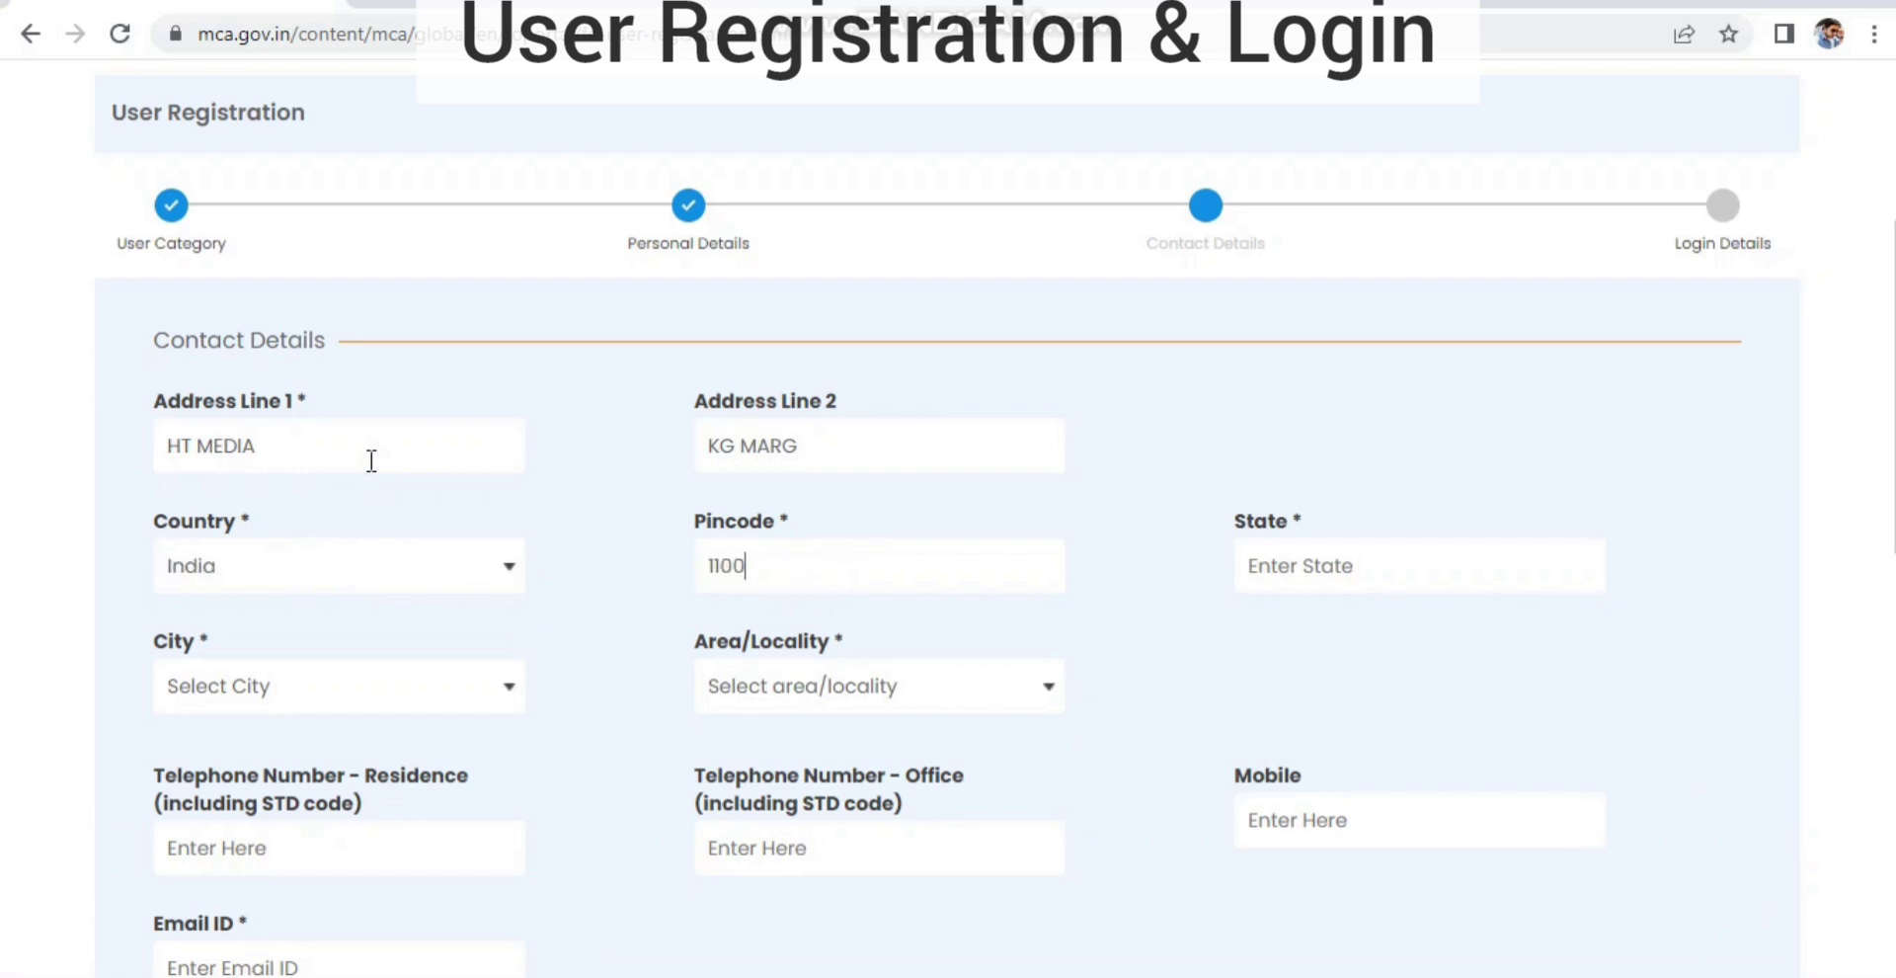
{"action": "type", "text": "01"}
Choose New Delhi as the city and Krishi Bhawan as the area/locality.
{"action": "left_click", "coordinate": [425, 685]}
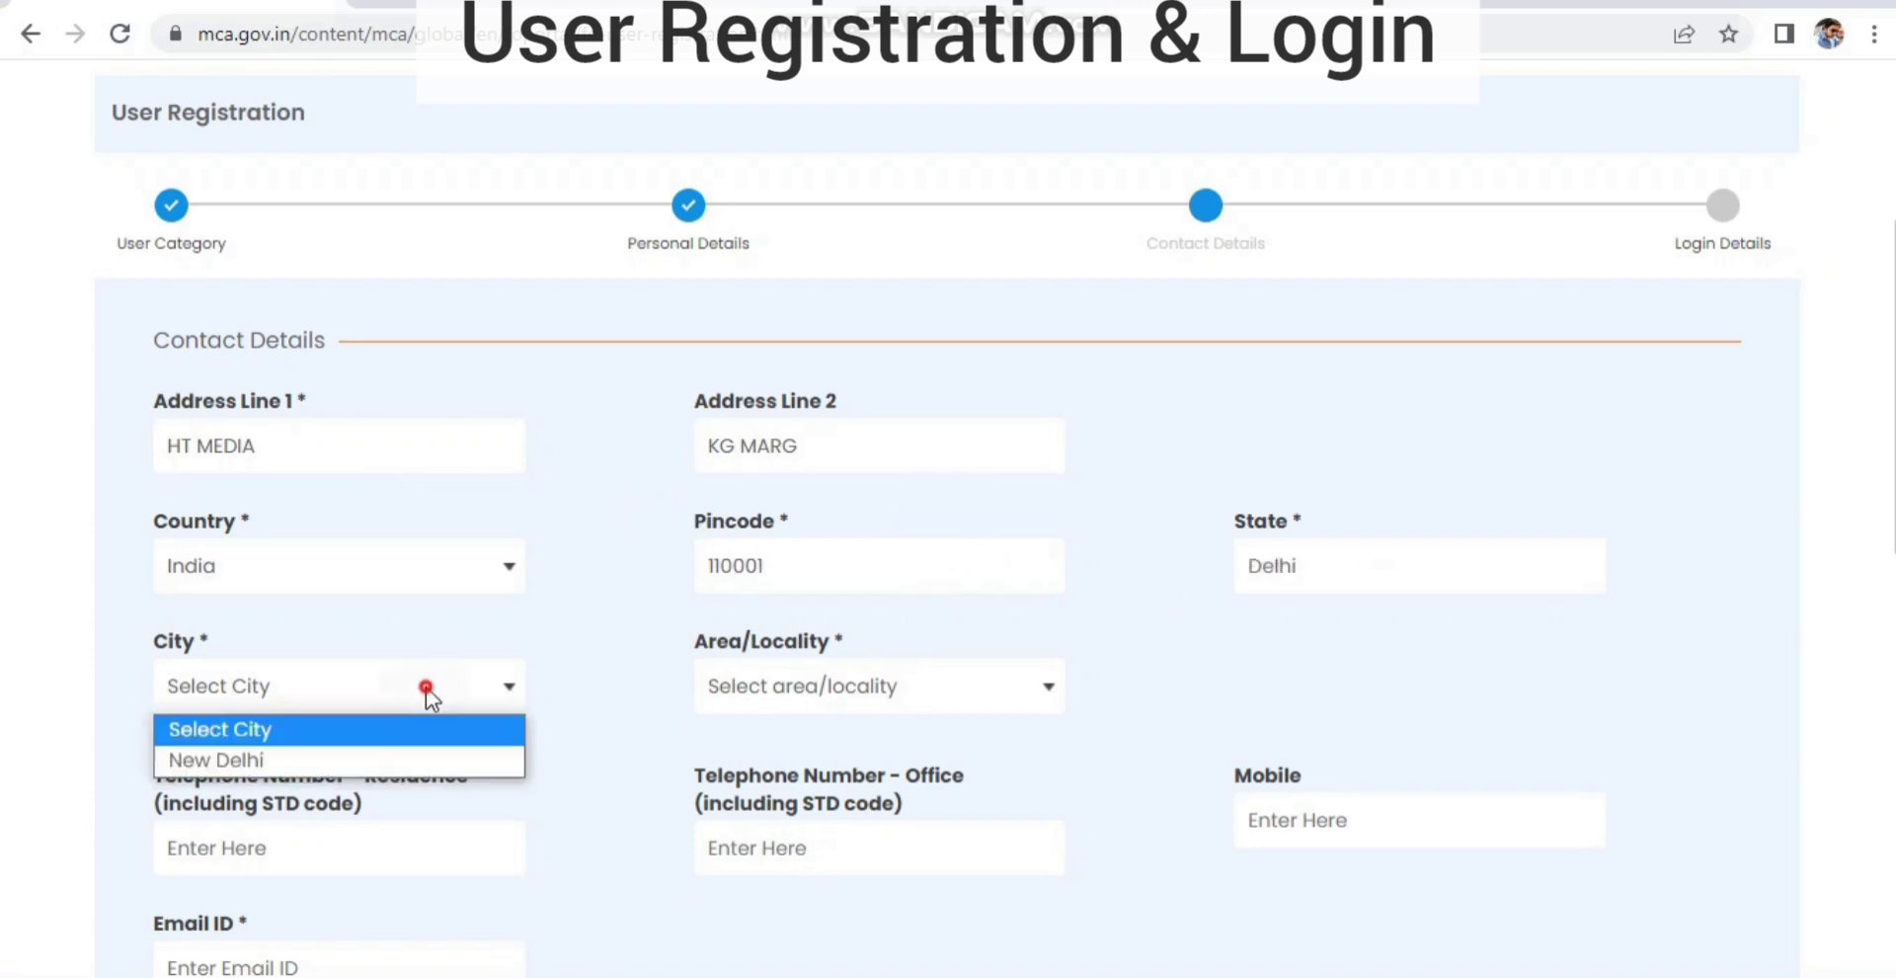
{"action": "left_click", "coordinate": [347, 758]}
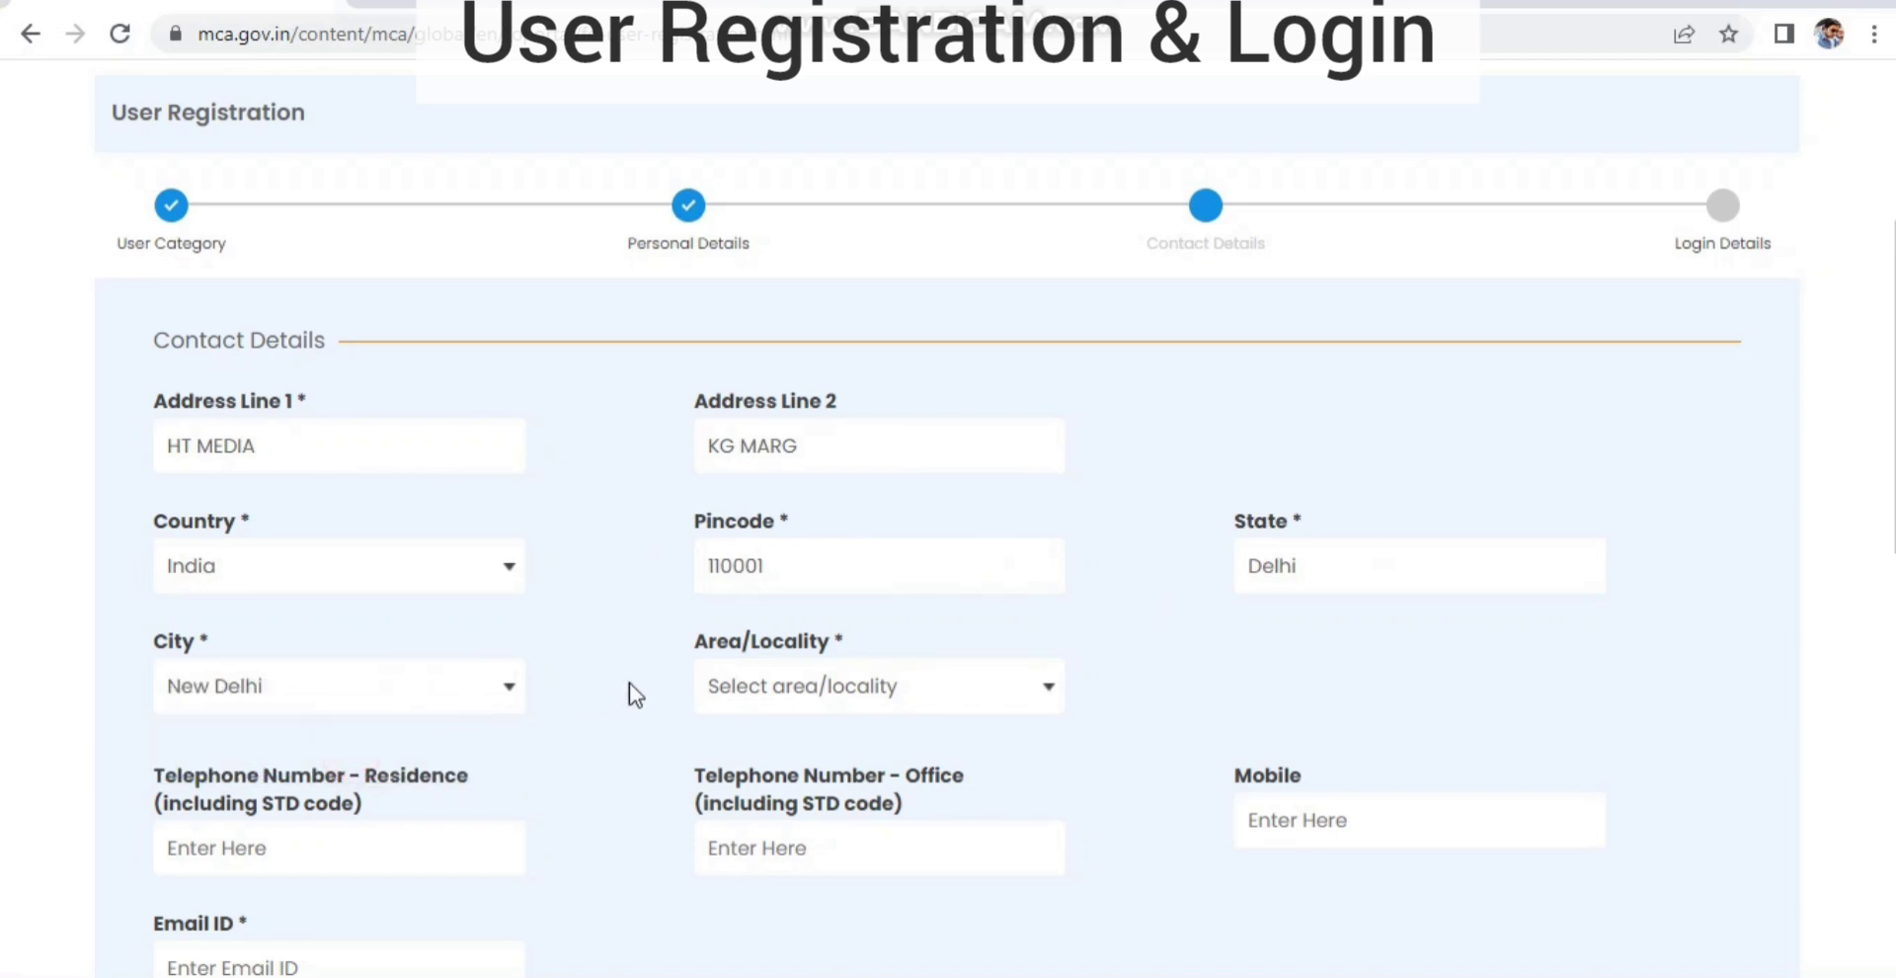
{"action": "left_click", "coordinate": [743, 685]}
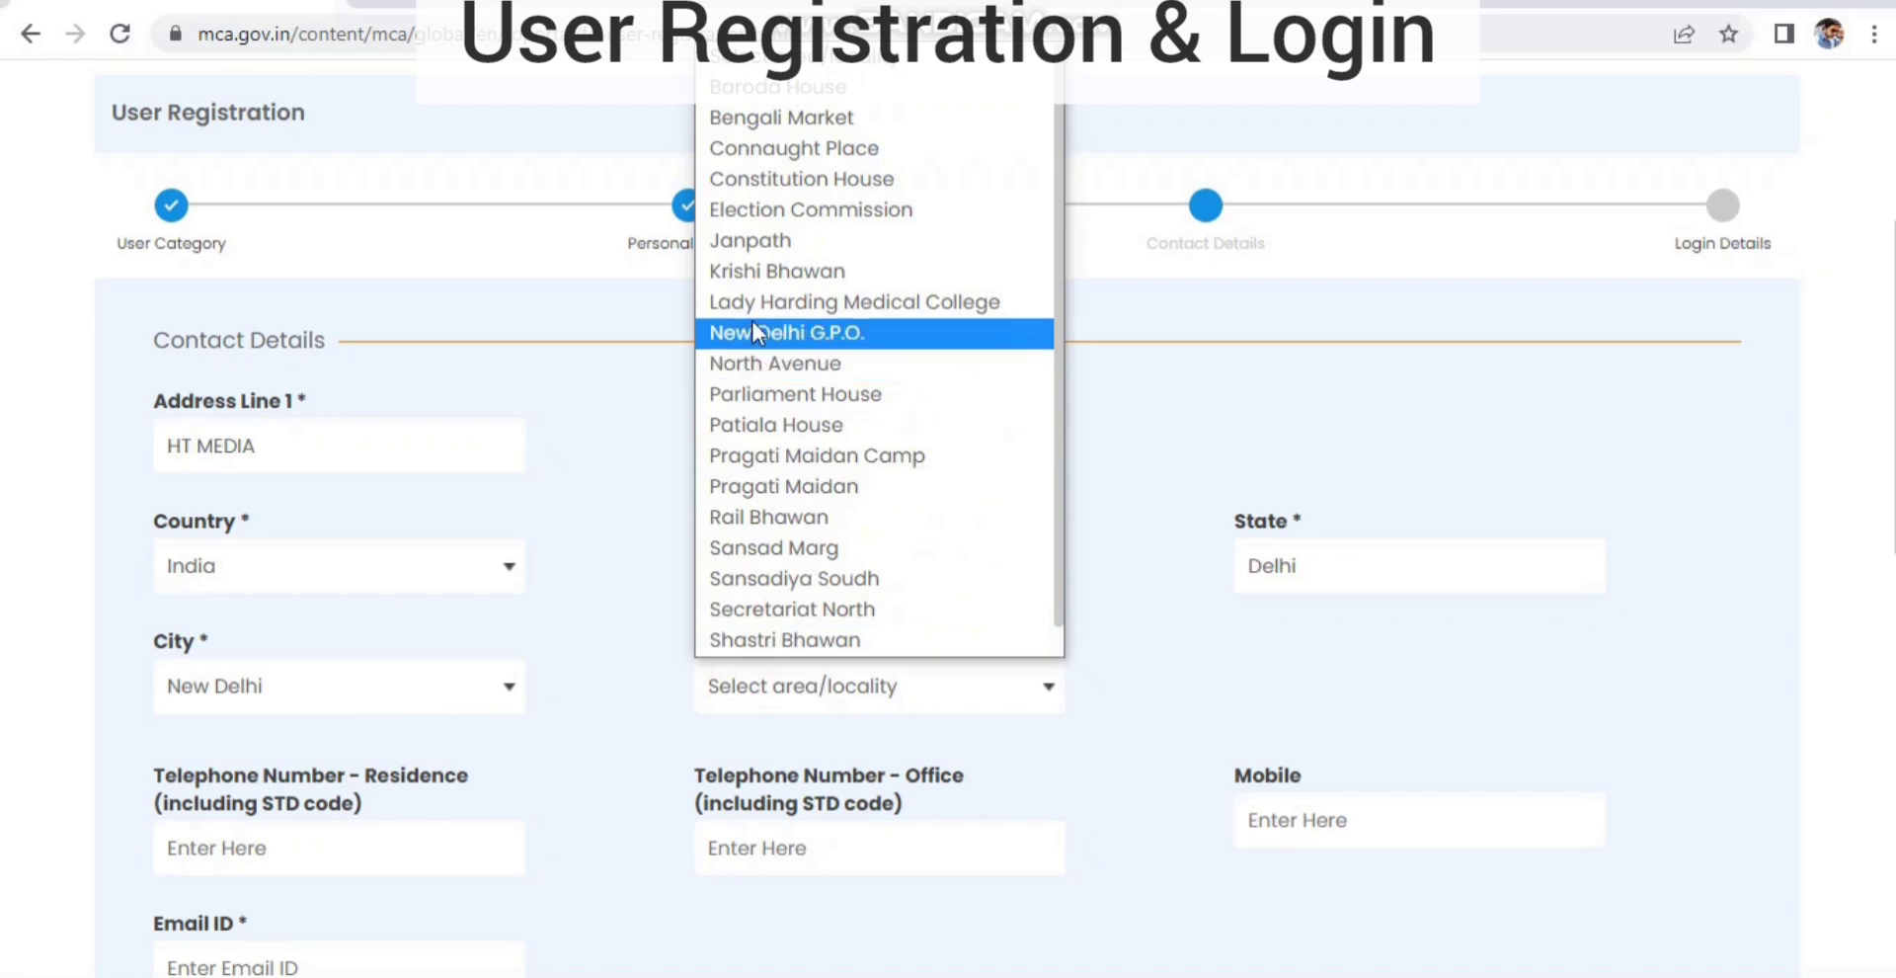
{"action": "left_click", "coordinate": [750, 280]}
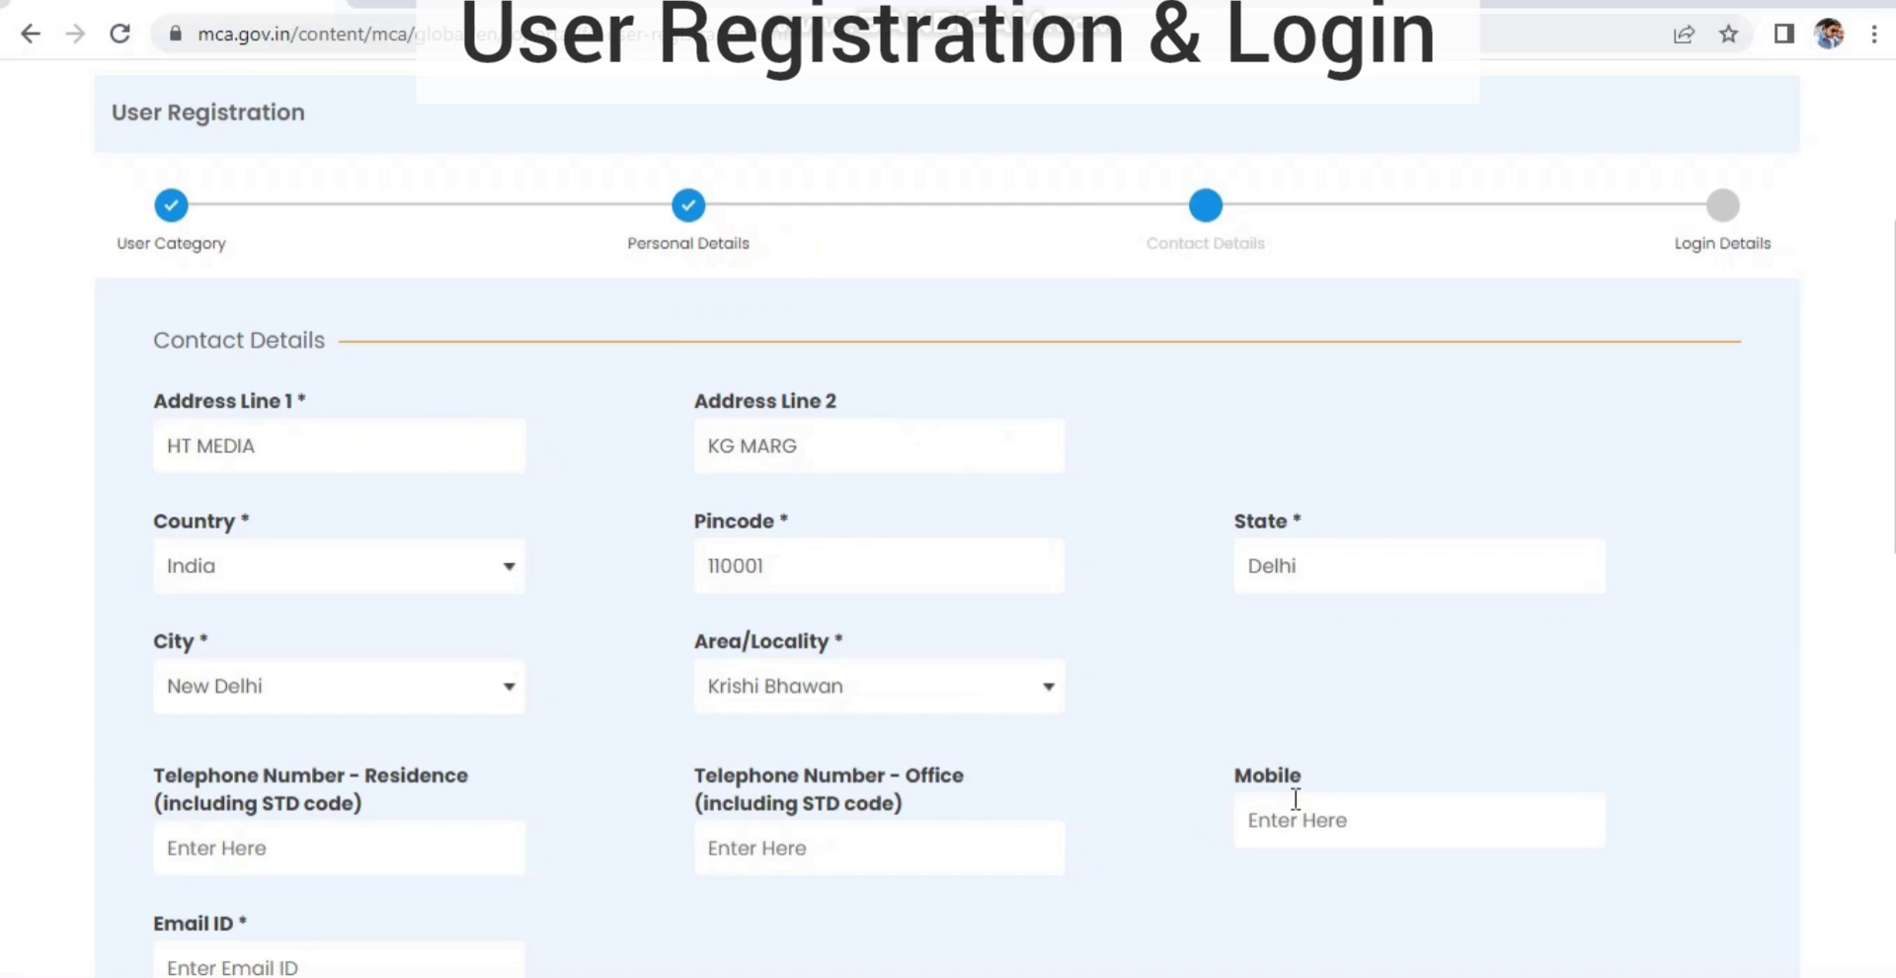
Fill in the applicant's mobile number and e-mail ID in the contact fields.
{"action": "left_click", "coordinate": [1308, 820]}
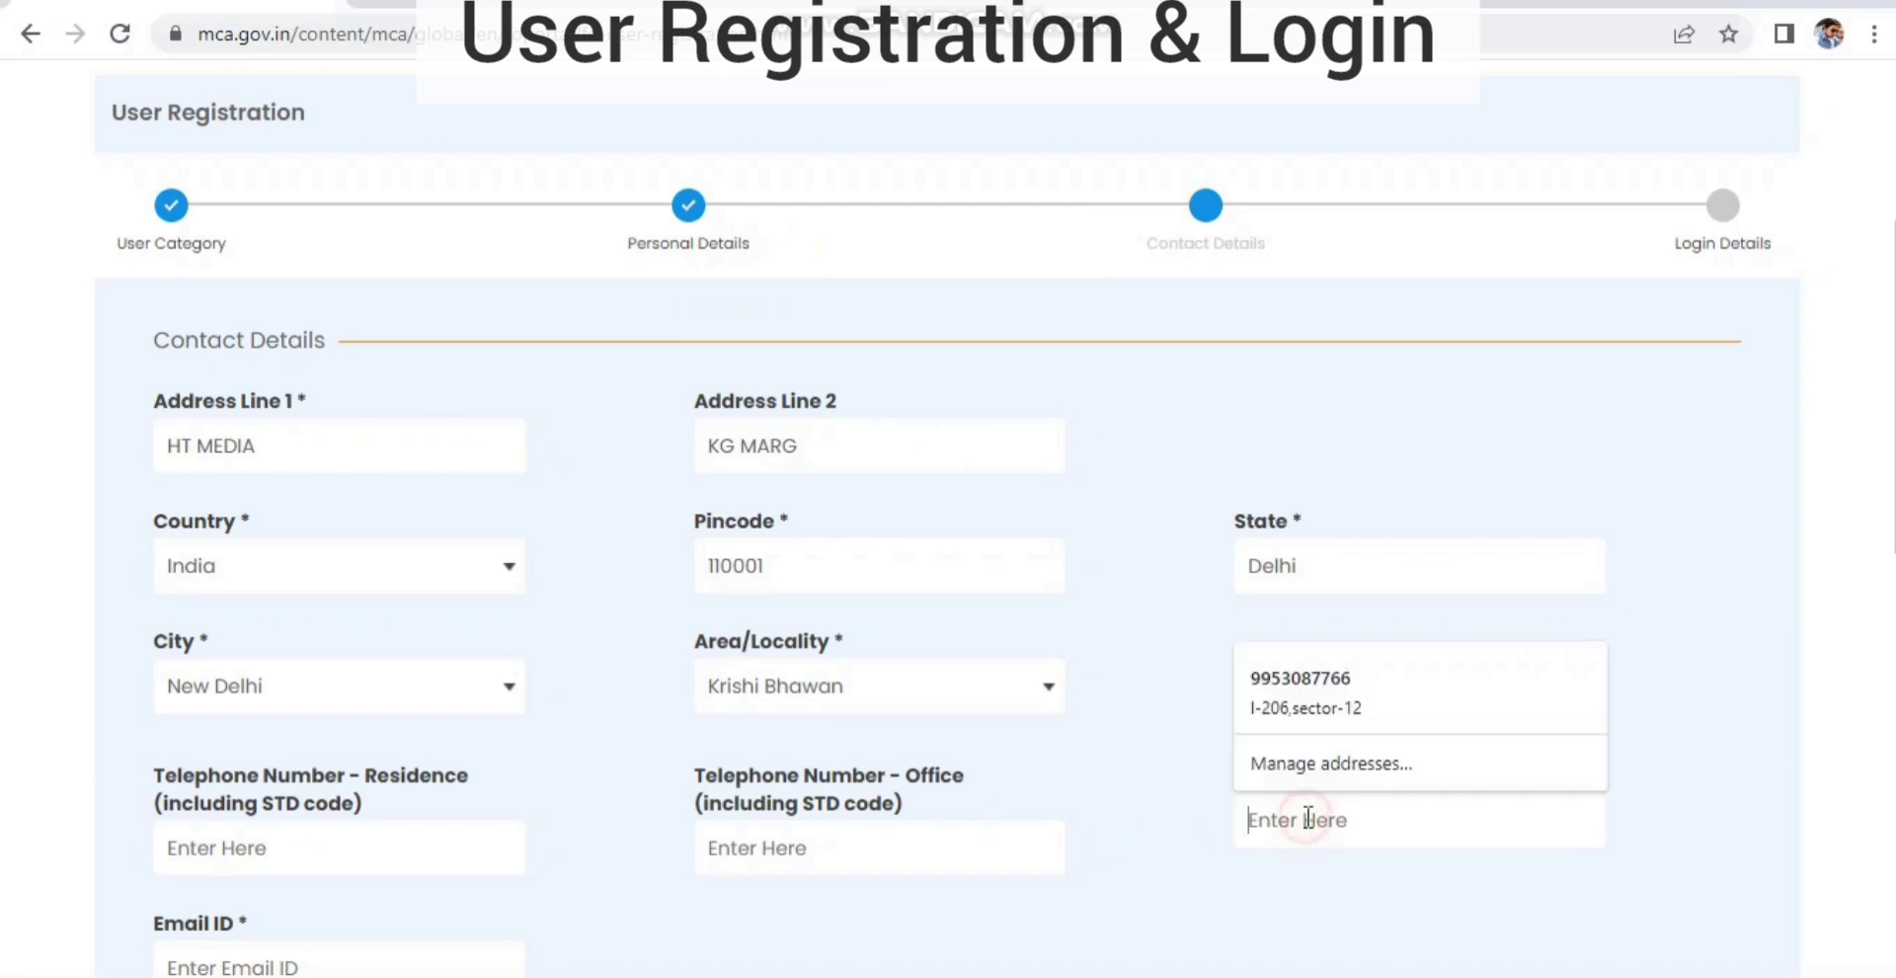
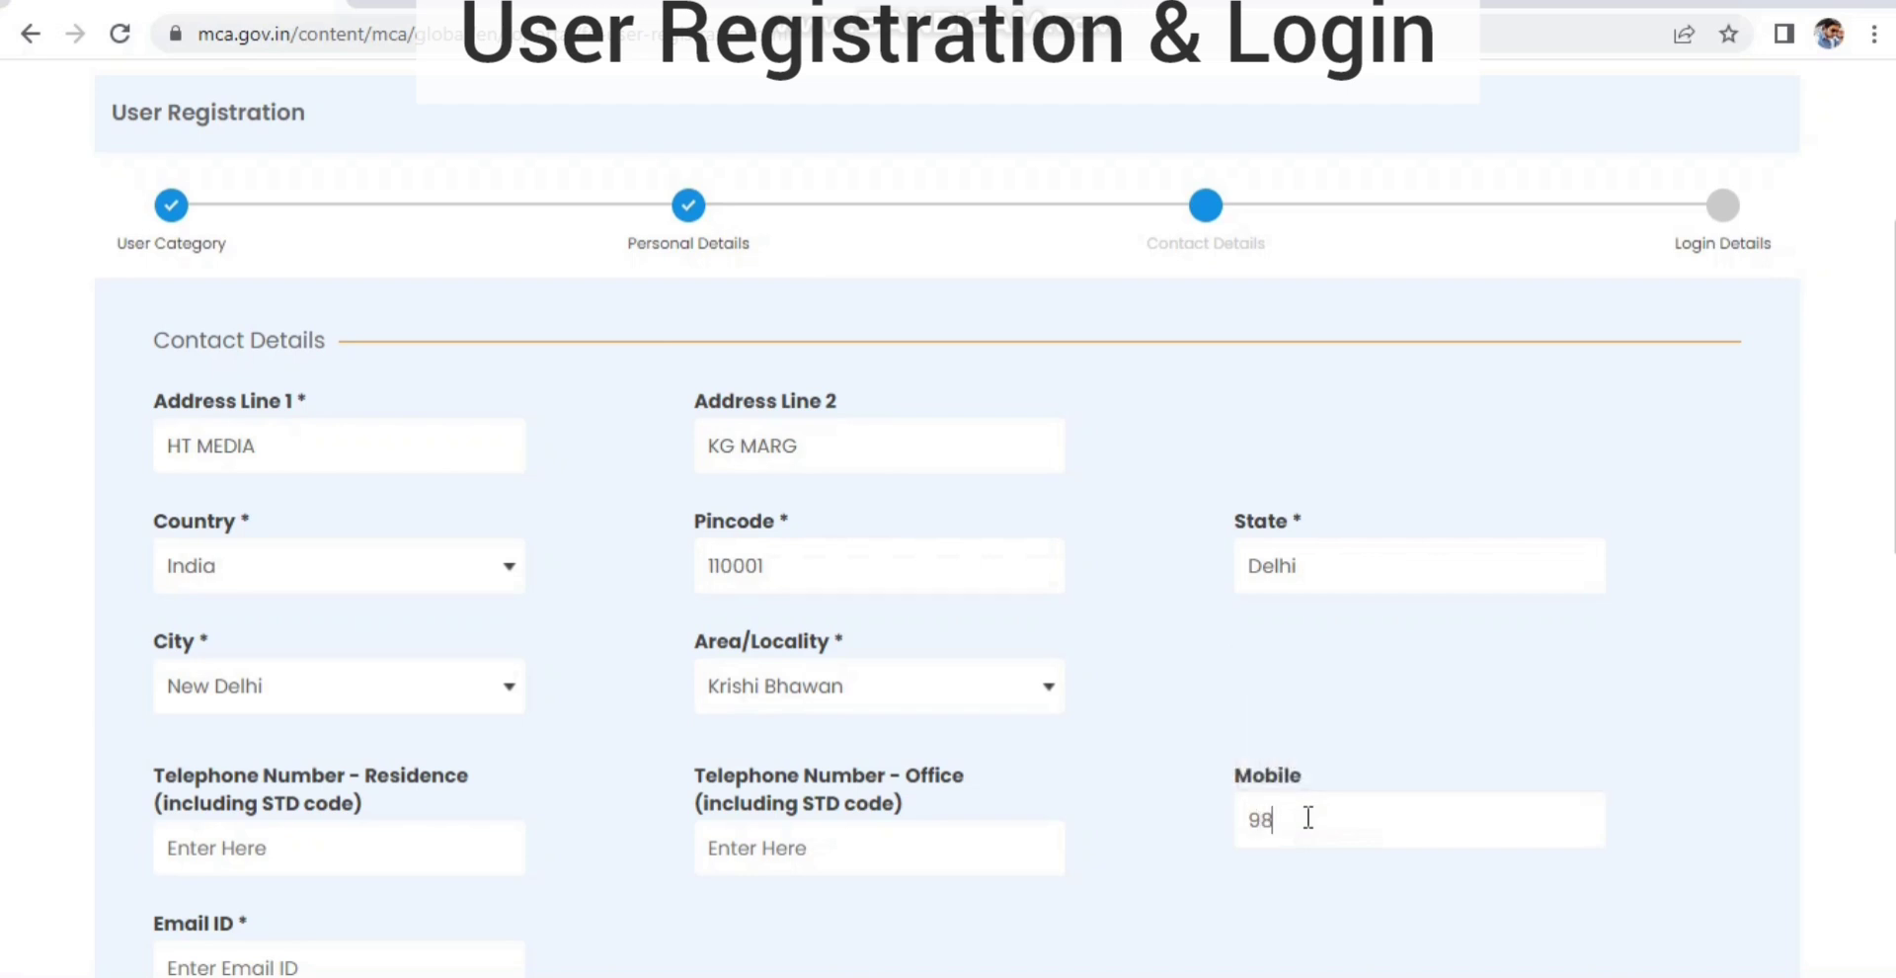
{"action": "scroll", "coordinate": [948, 519], "scroll_direction": "down", "scroll_amount": 2}
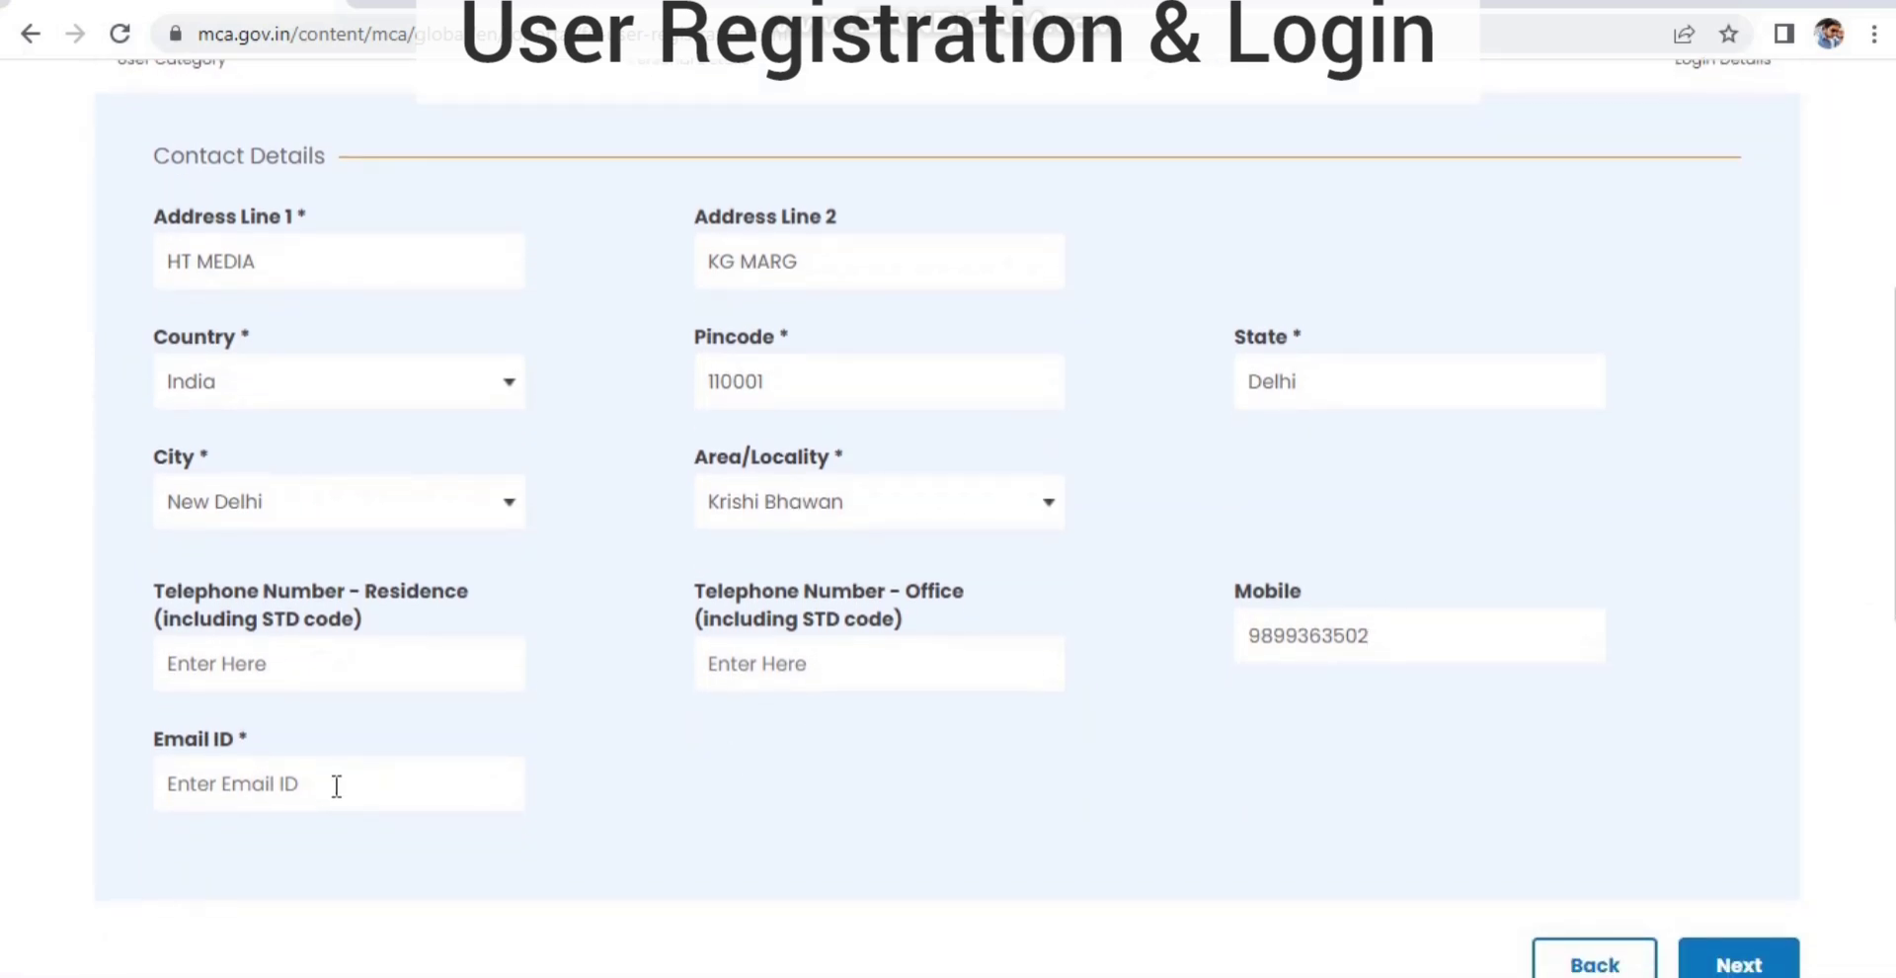
{"action": "left_click", "coordinate": [336, 785]}
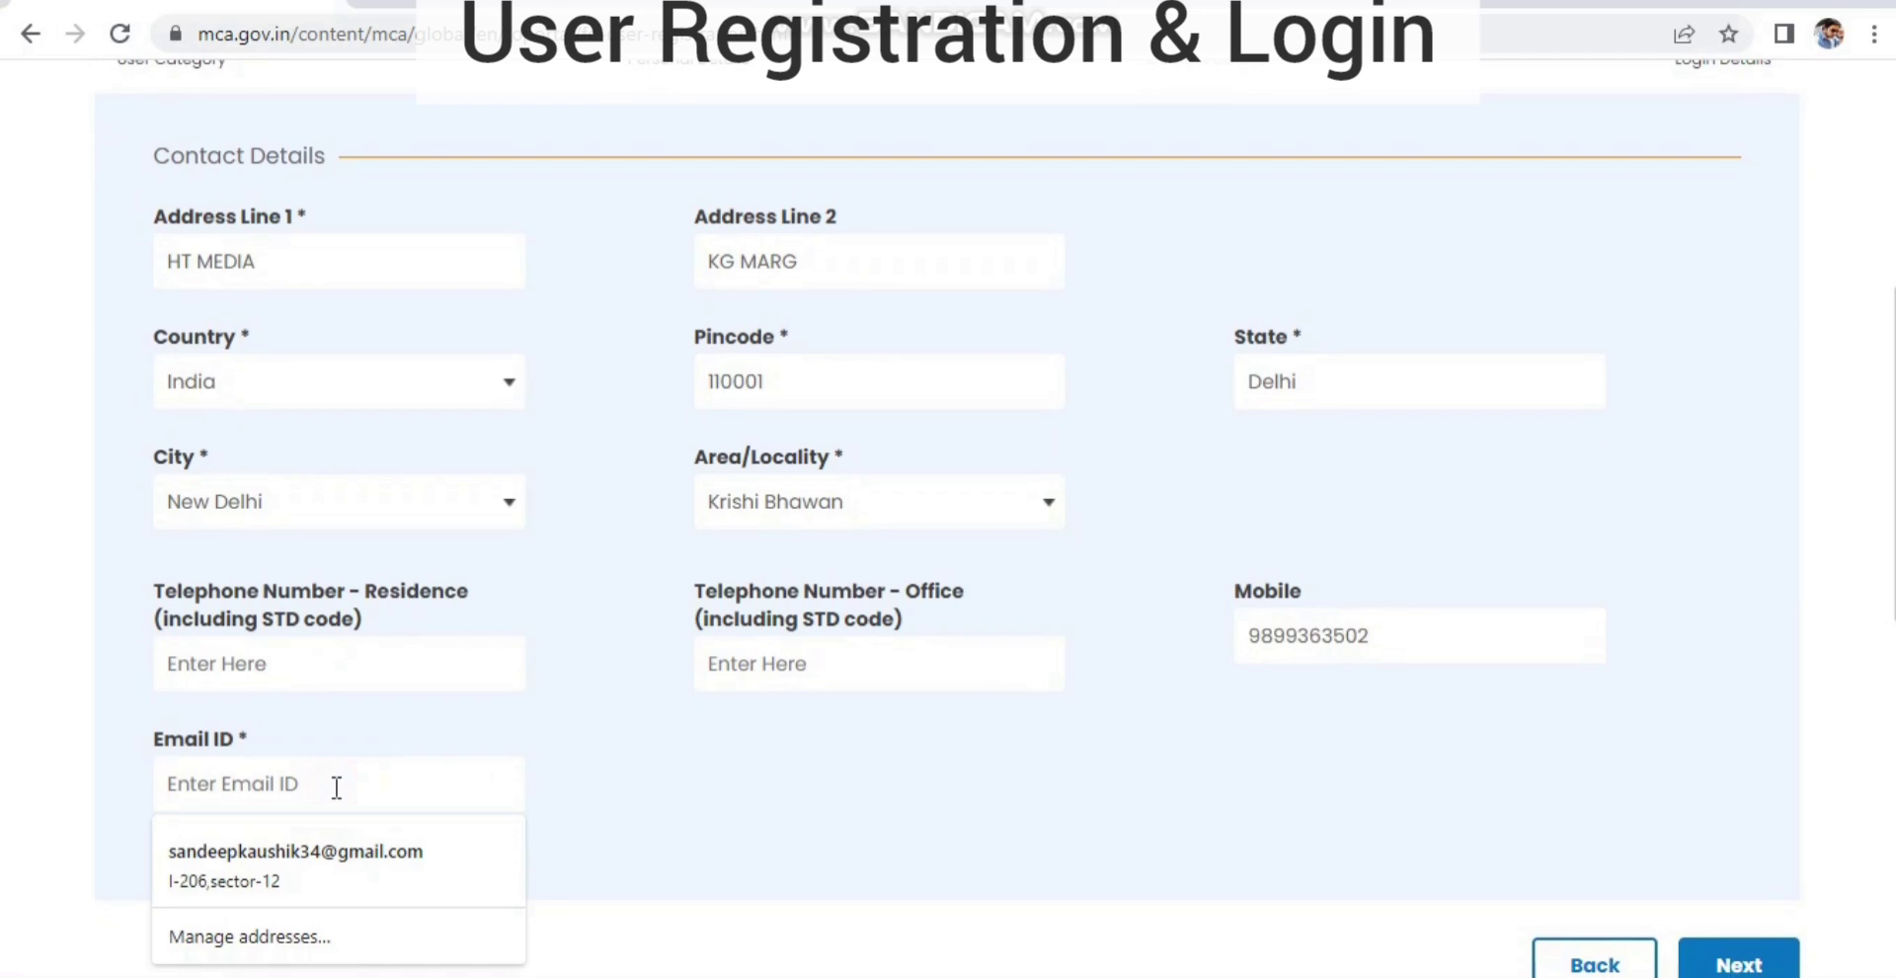
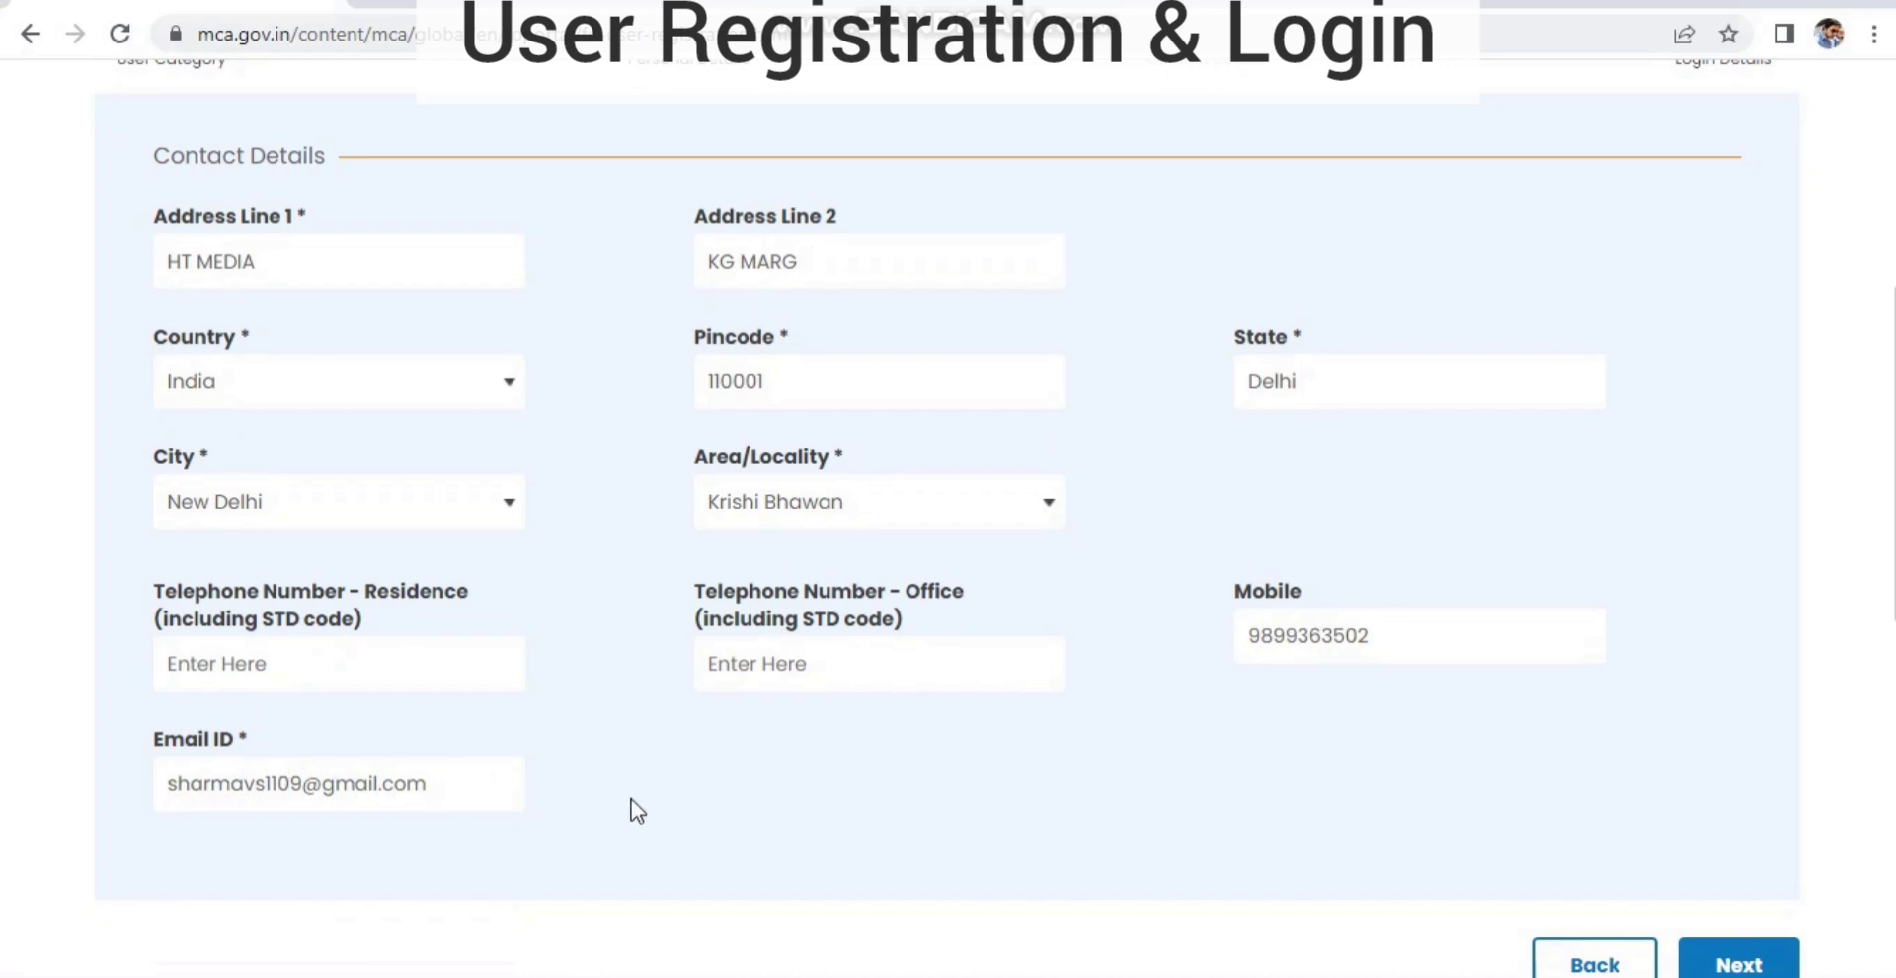
On the Login Details step, enter and confirm the account password.
{"action": "left_click", "coordinate": [1735, 963]}
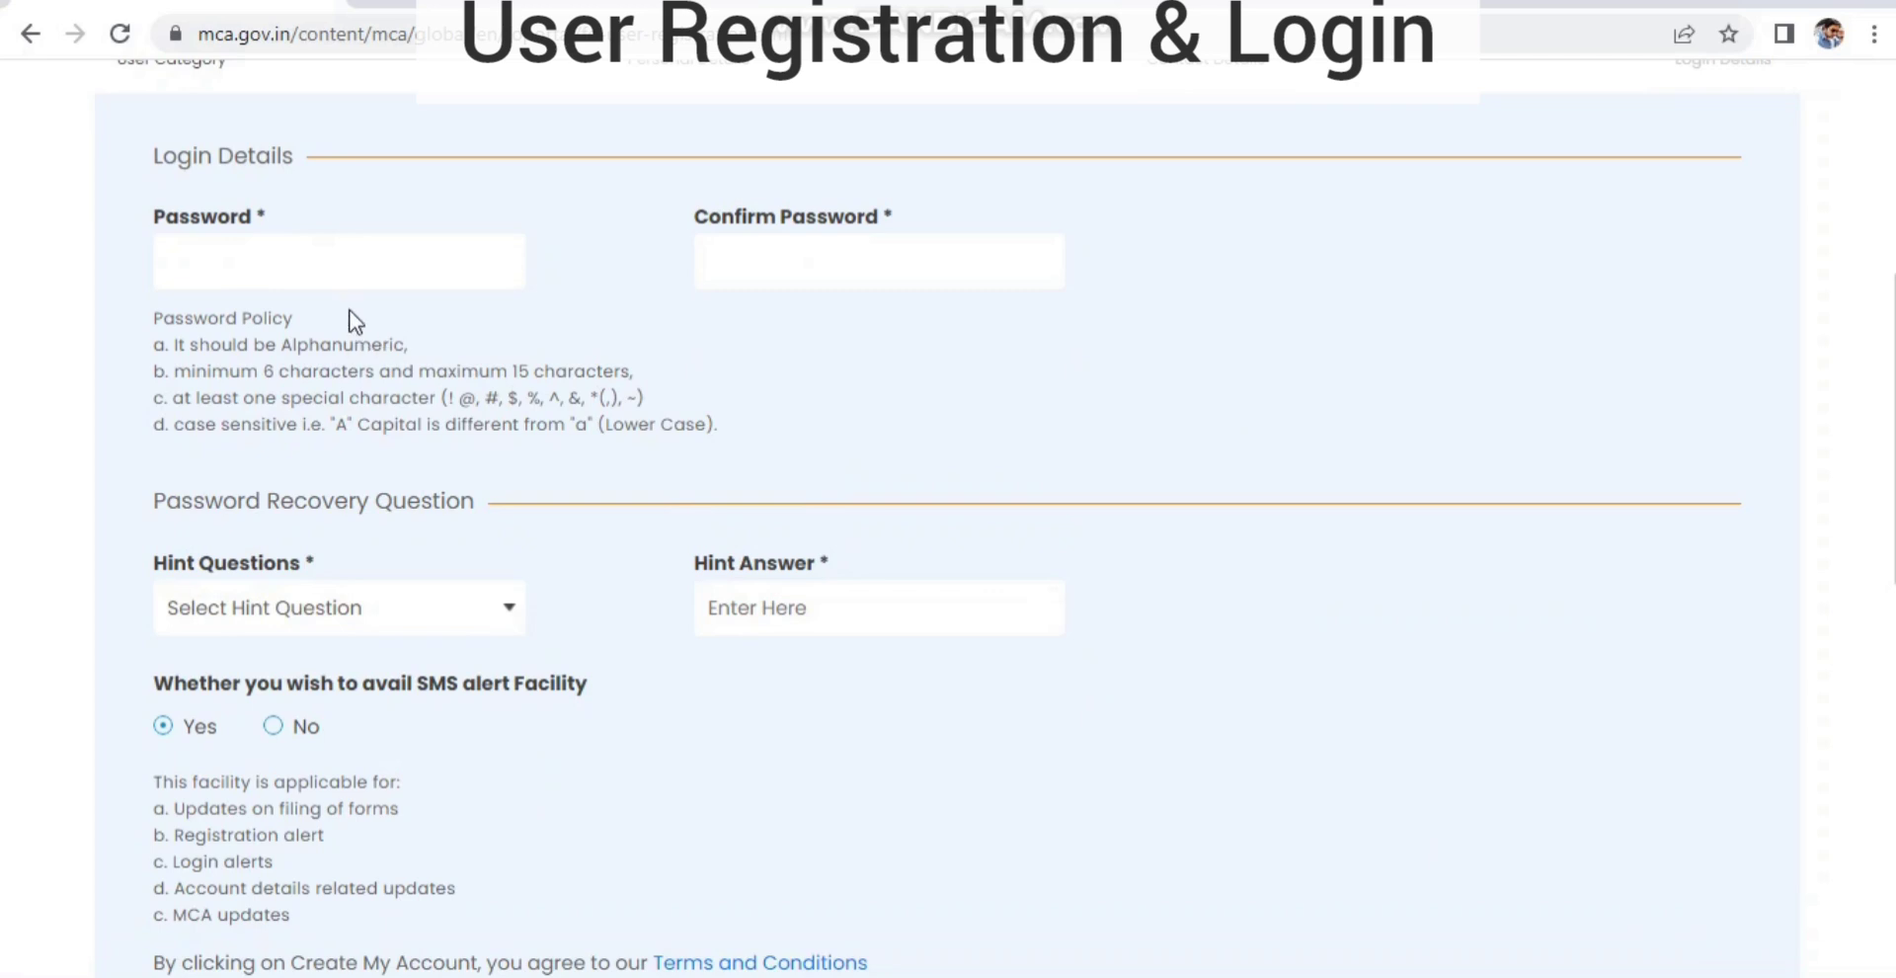
{"action": "left_click", "coordinate": [337, 283]}
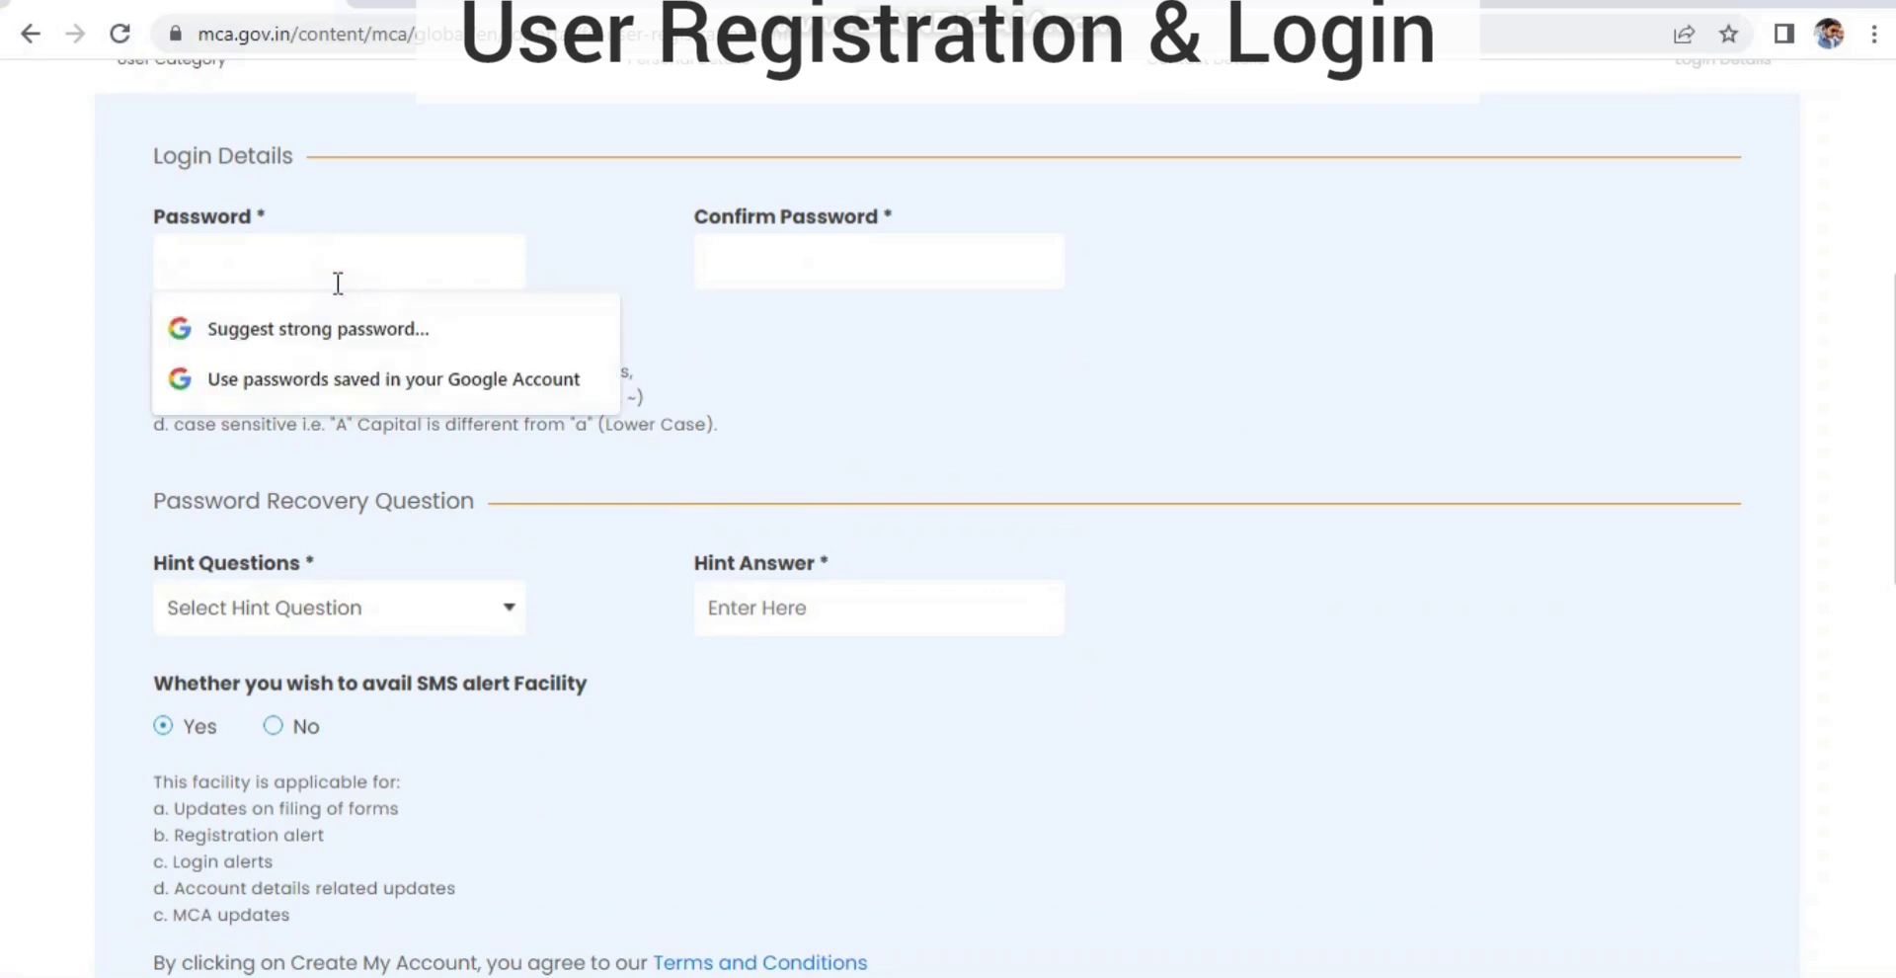
{"action": "type", "text": "*******"}
{"action": "key", "text": "Tab"}
{"action": "type", "text": "*"}
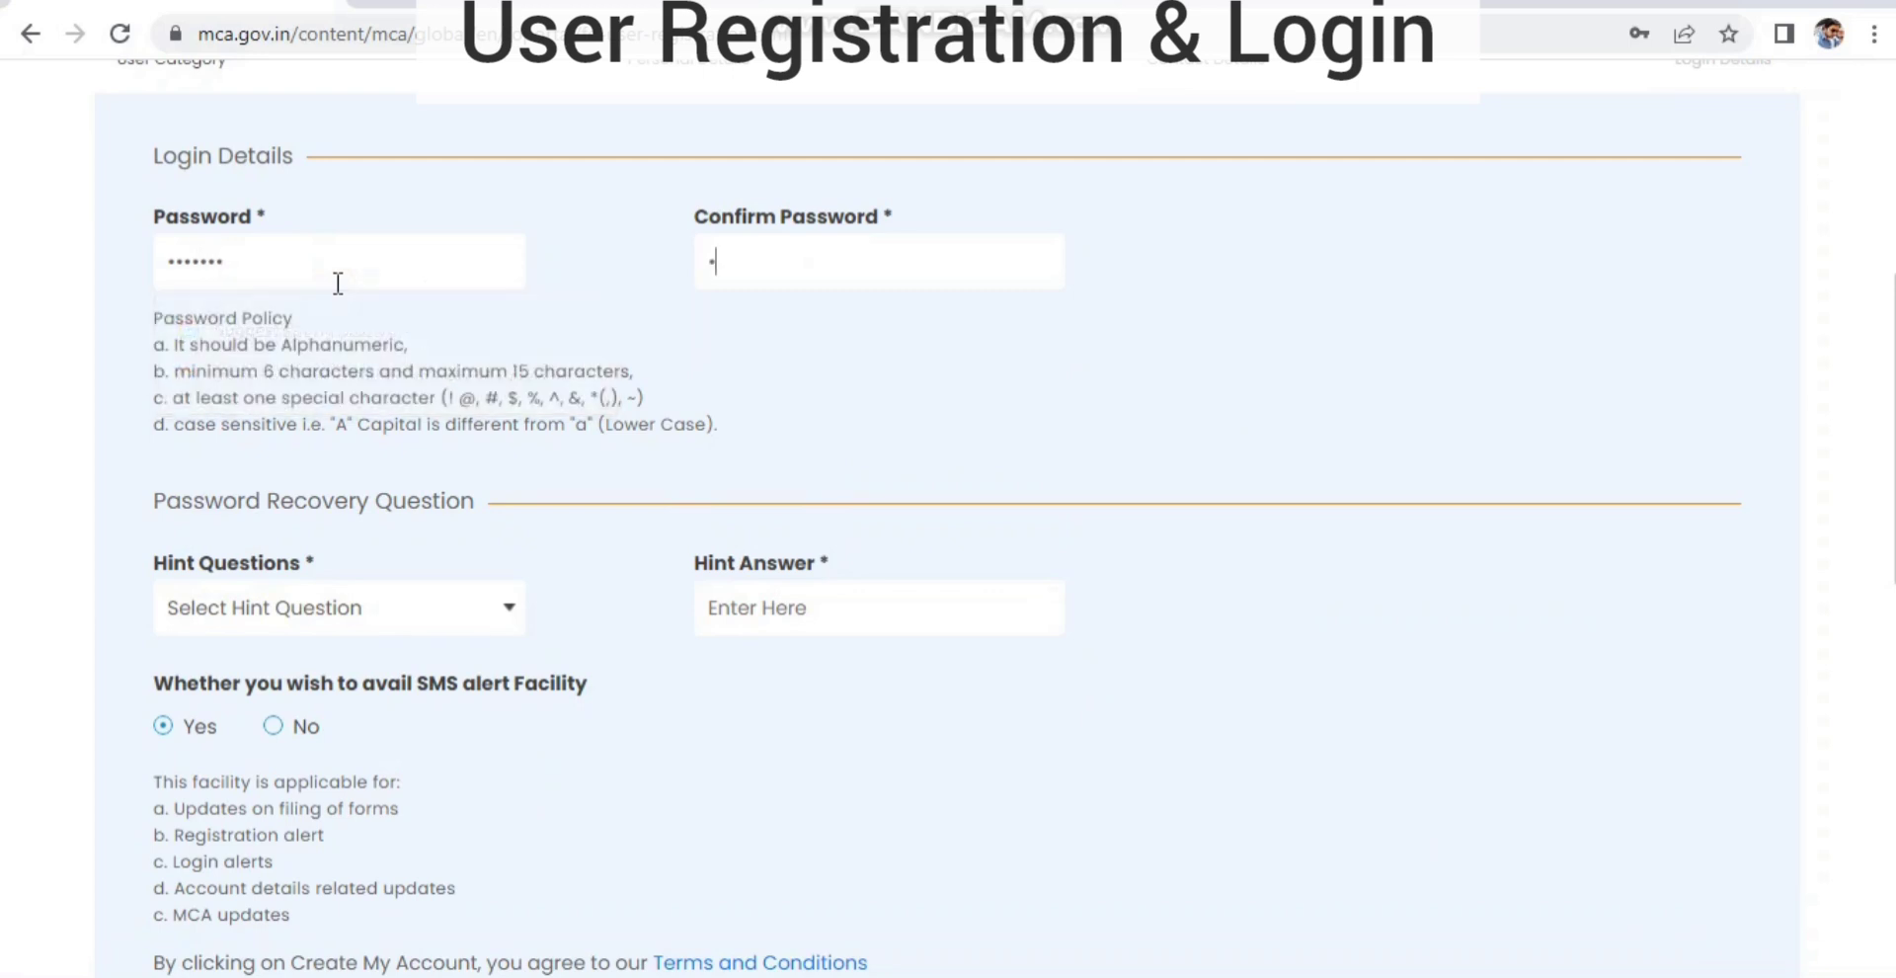
{"action": "type", "text": "******"}
Pick 'What is your place of birth?' as the hint question and type its answer.
{"action": "left_click", "coordinate": [411, 594]}
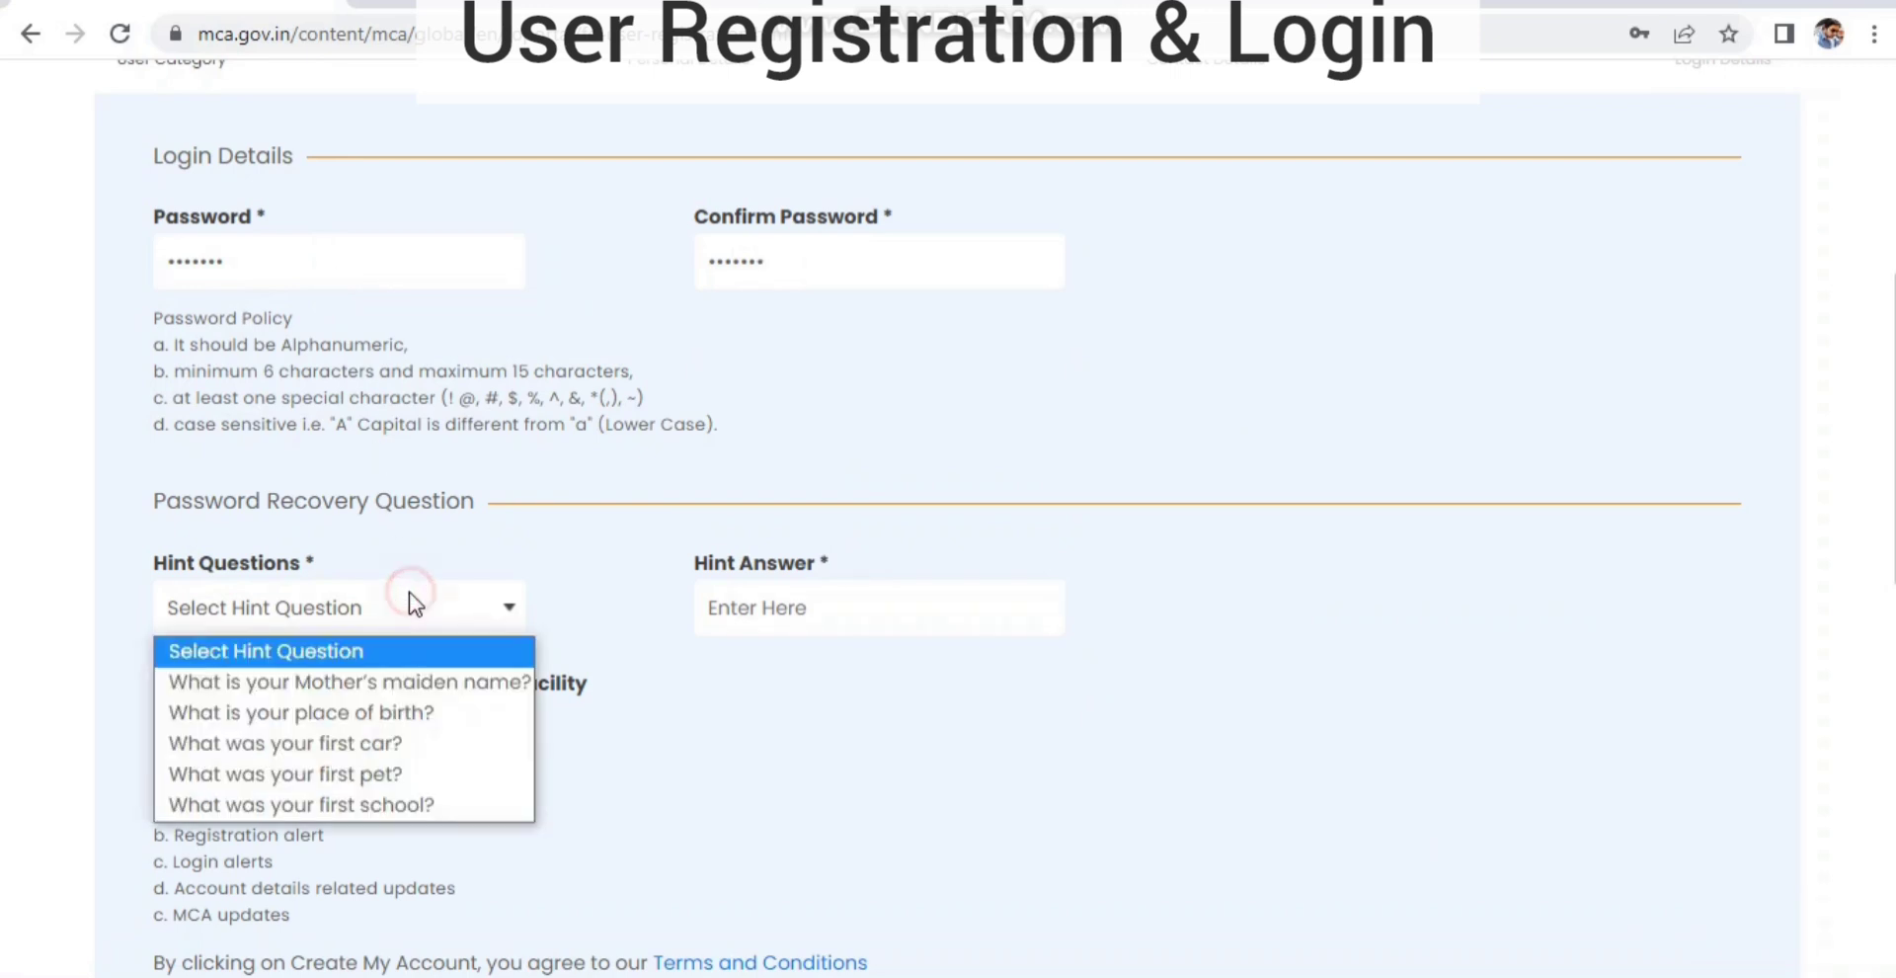
{"action": "left_click", "coordinate": [380, 710]}
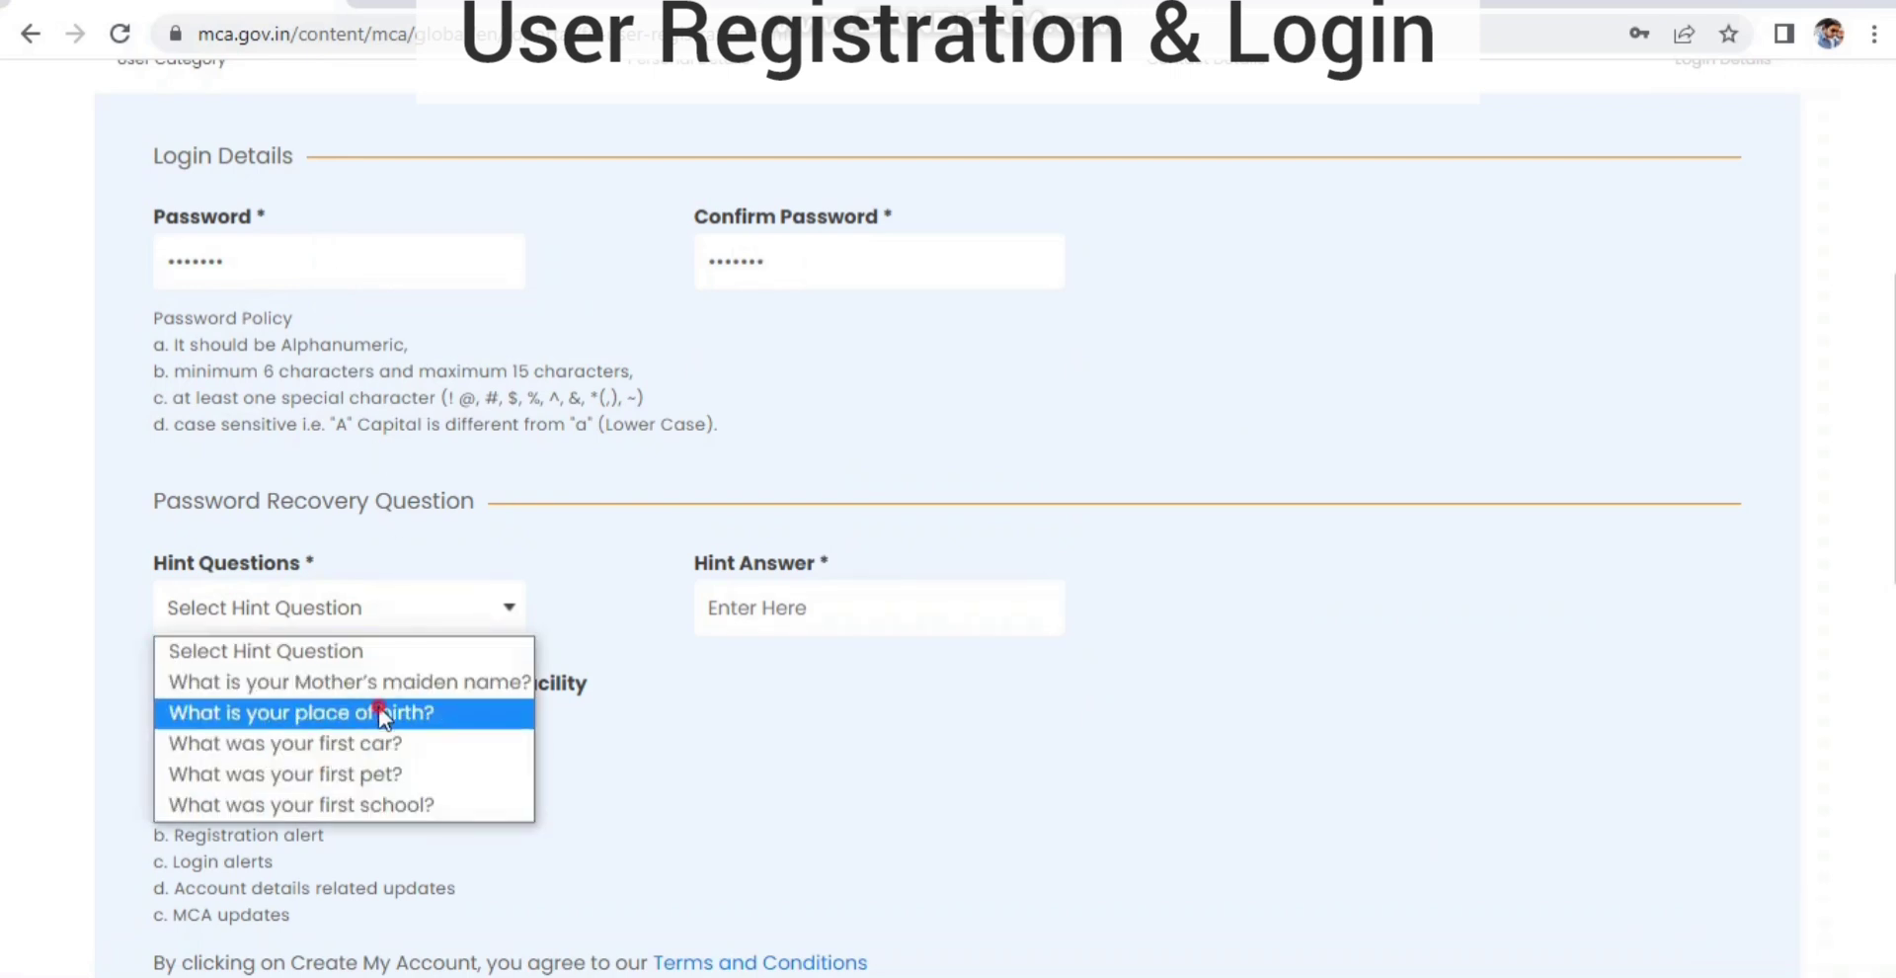
{"action": "left_click", "coordinate": [744, 597]}
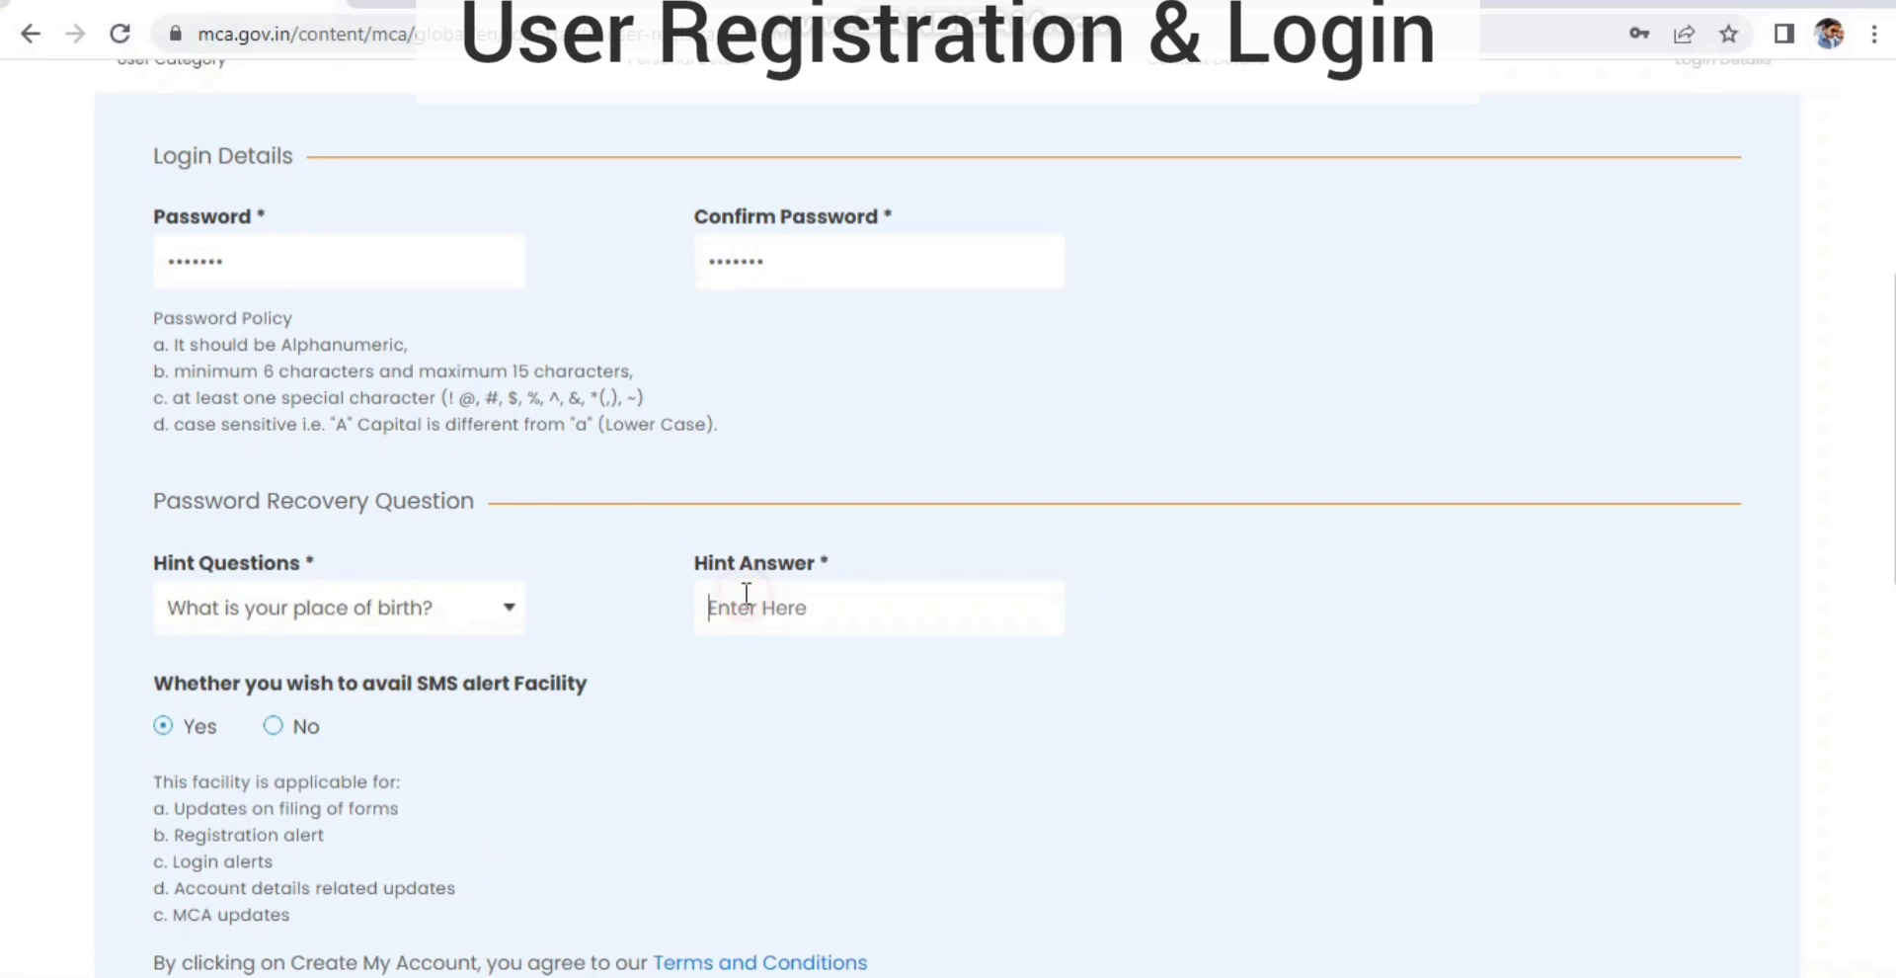
{"action": "scroll", "coordinate": [948, 519], "scroll_direction": "down", "scroll_amount": 3}
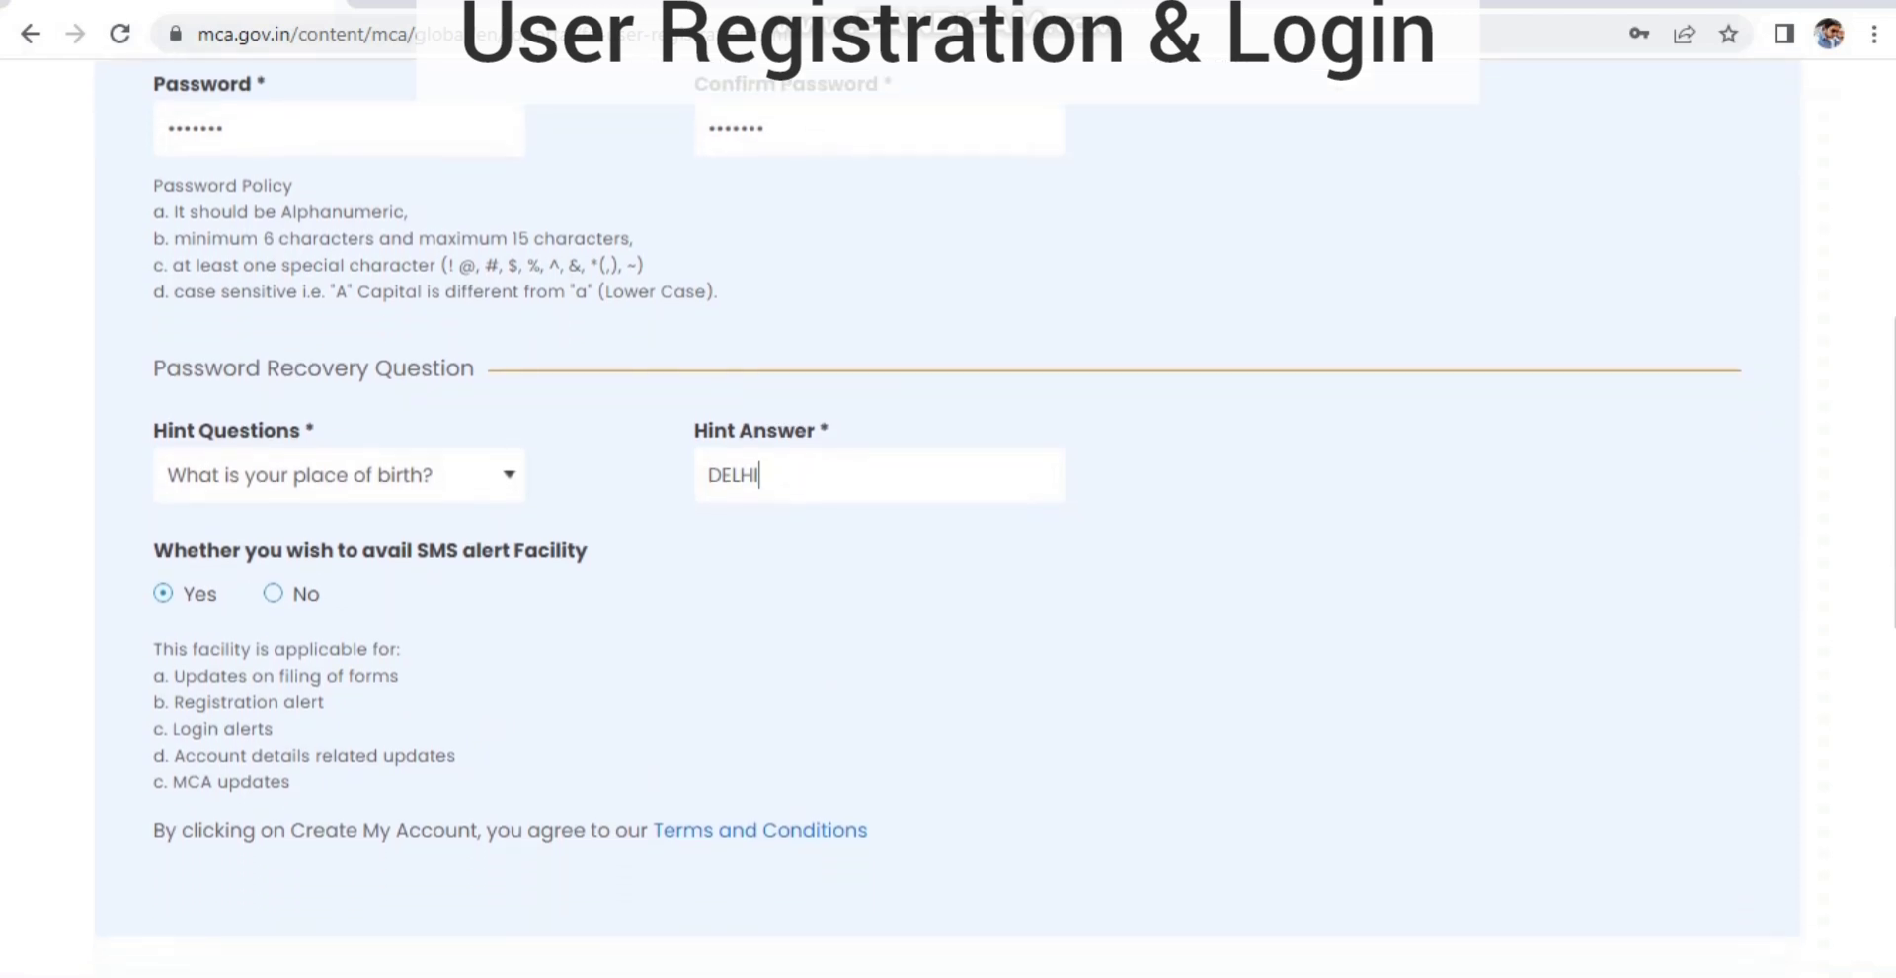
{"action": "scroll", "coordinate": [1775, 771], "scroll_direction": "down", "scroll_amount": 3}
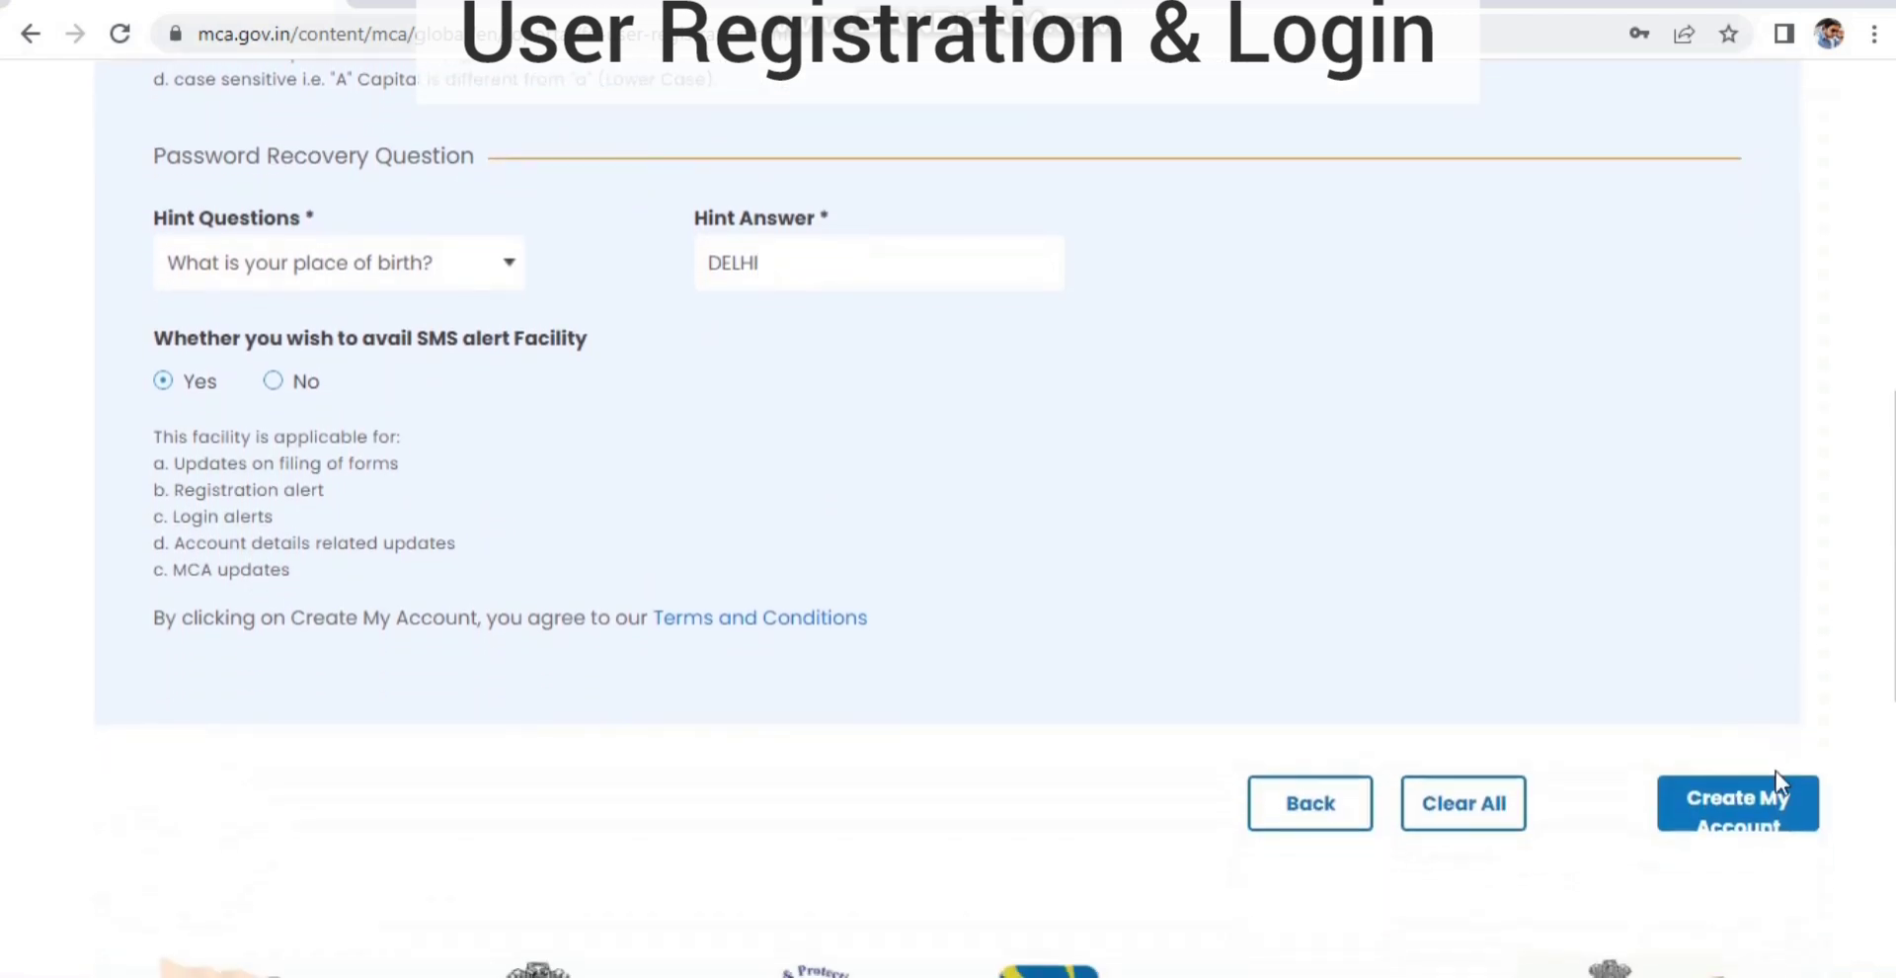
Create the account, enter the received OTP and submit it for verification.
{"action": "left_click", "coordinate": [1736, 822]}
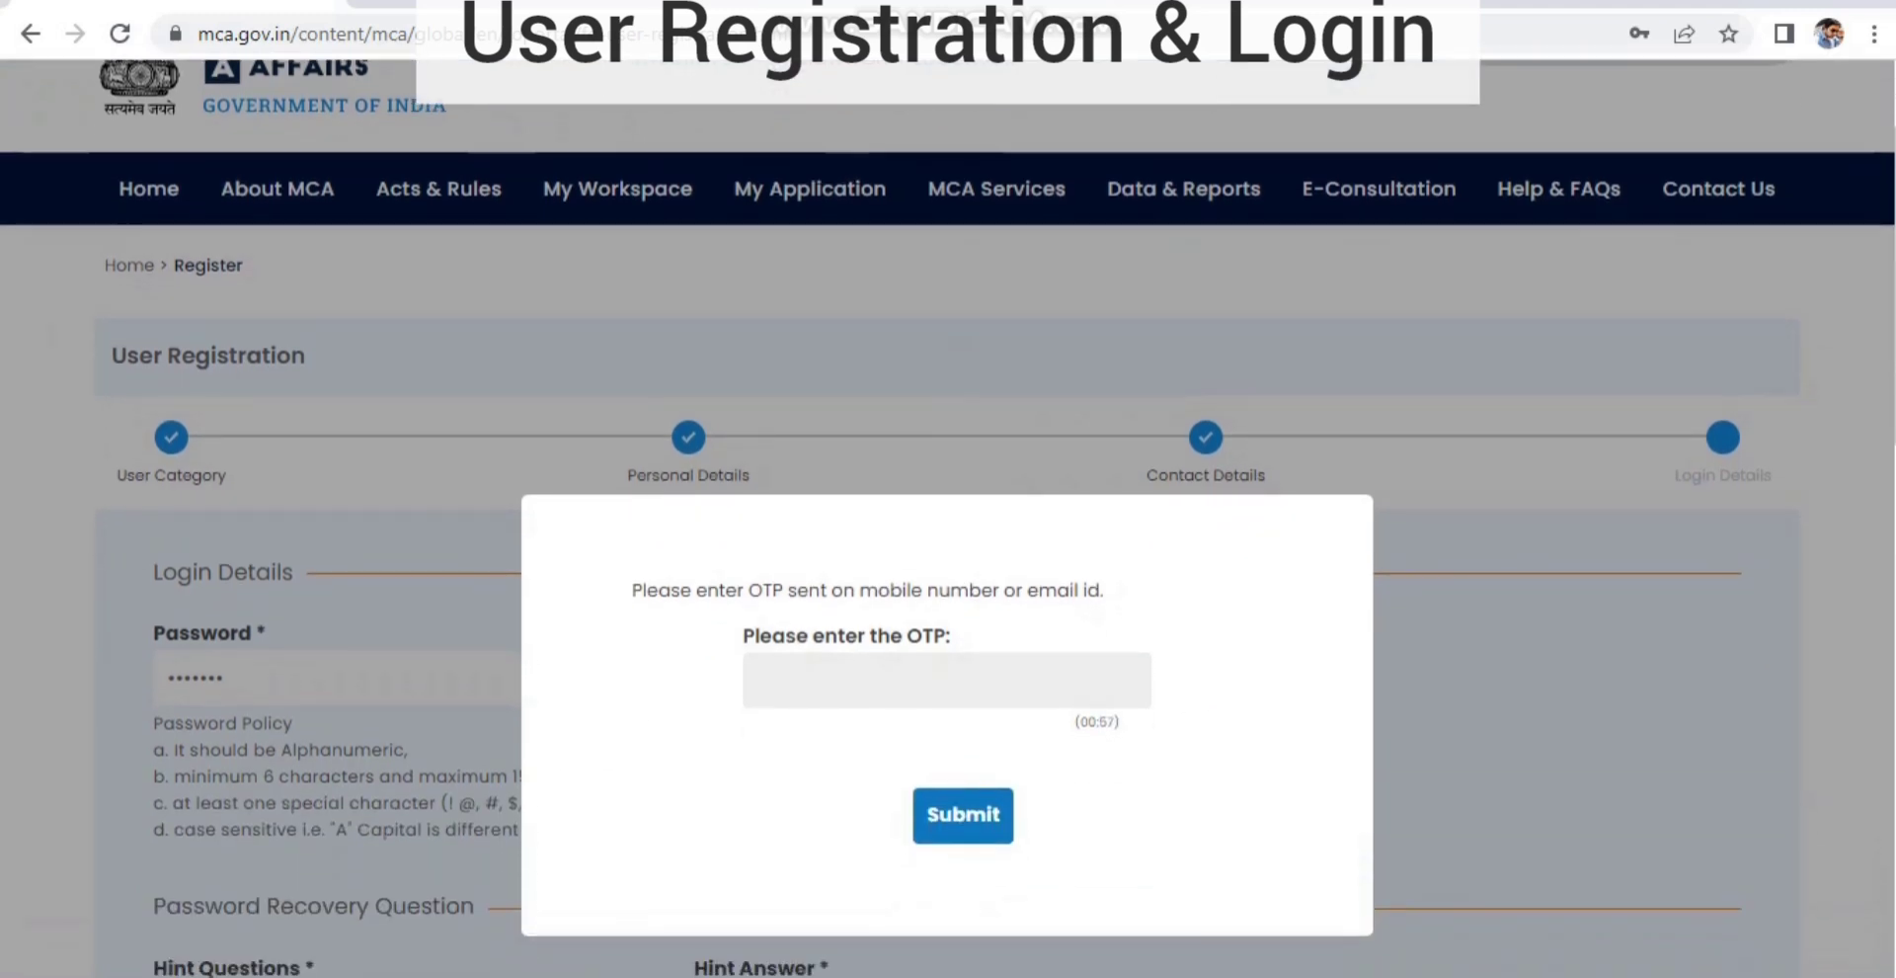
{"action": "scroll", "coordinate": [948, 521], "scroll_direction": "down", "scroll_amount": 2}
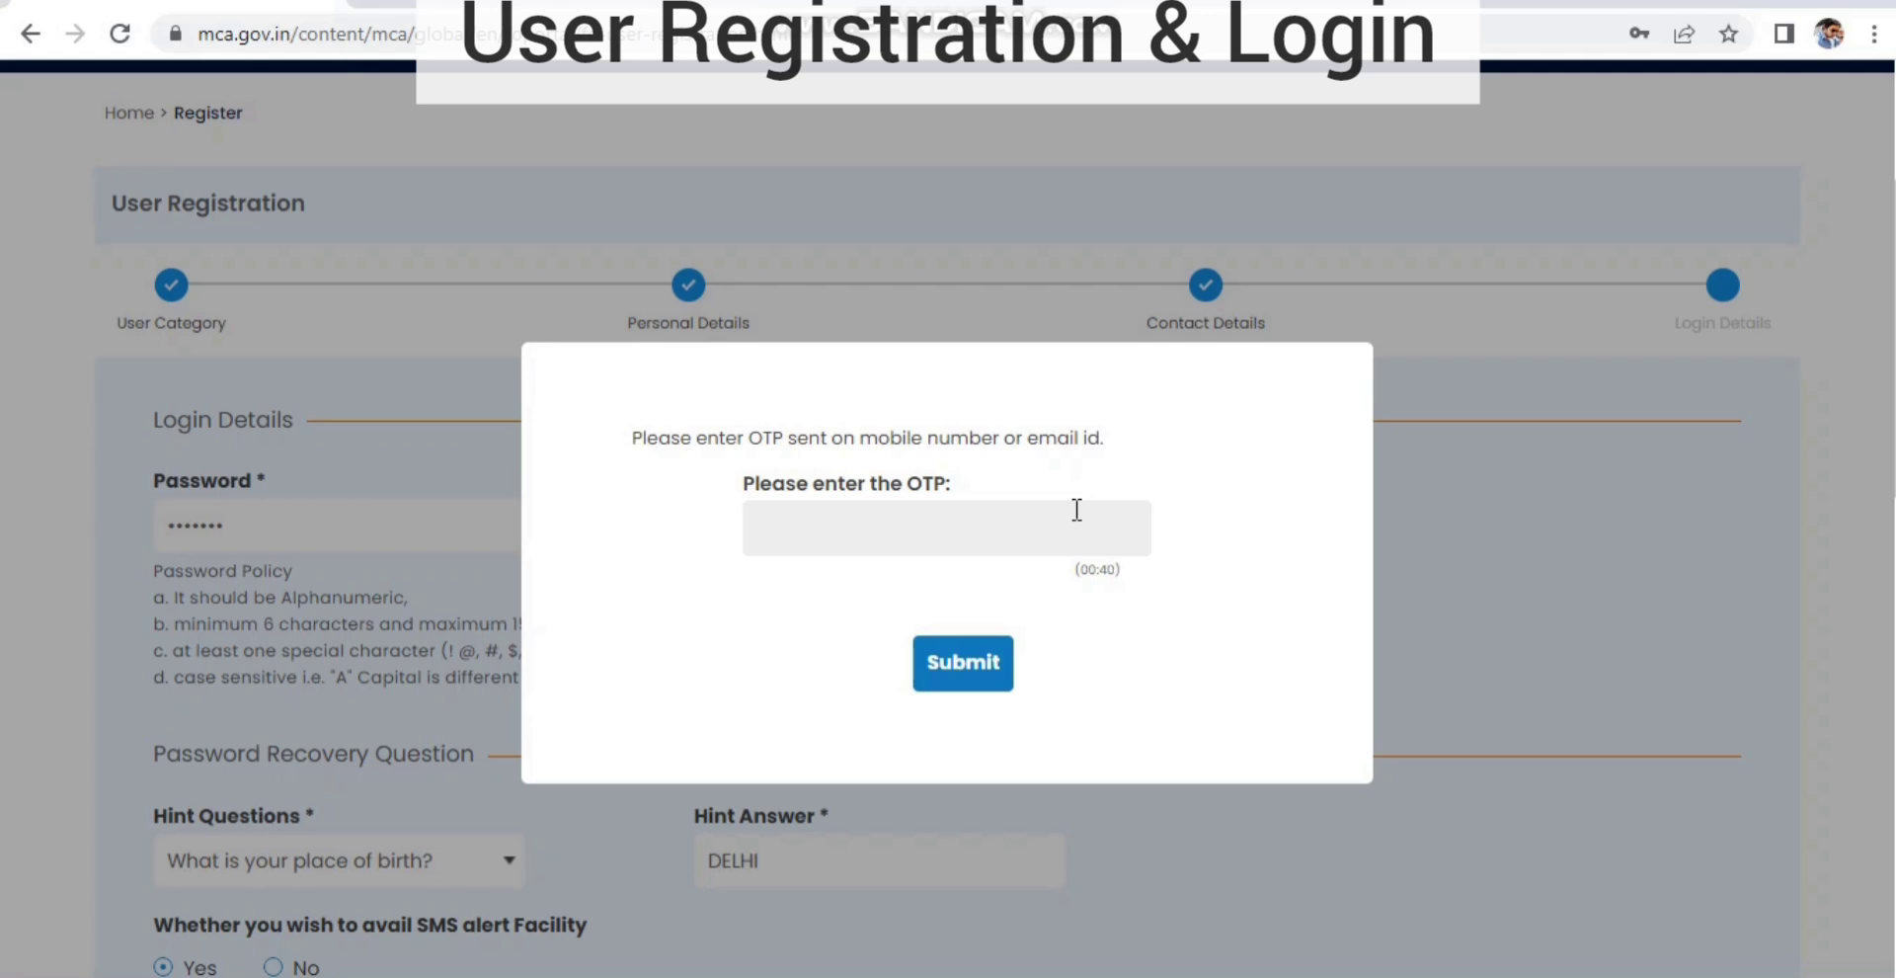
{"action": "left_click", "coordinate": [1025, 522]}
{"action": "left_click", "coordinate": [951, 652]}
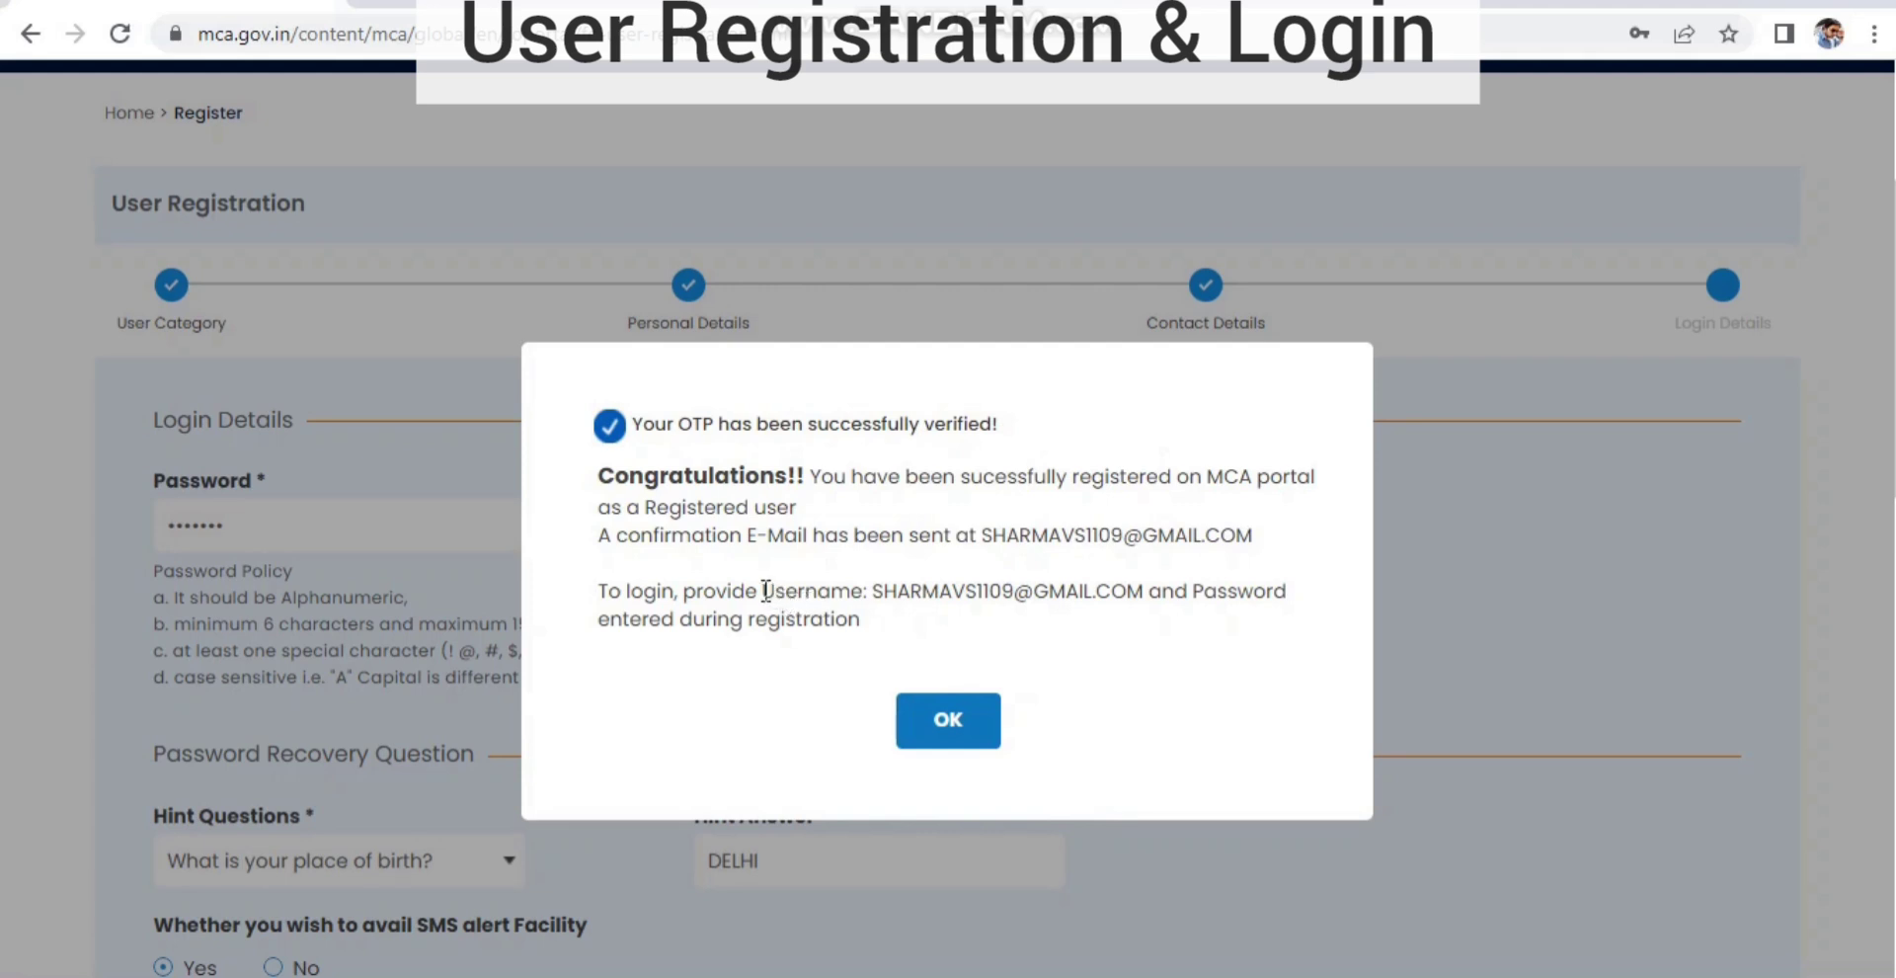
{"action": "left_click_drag", "start_coordinate": [764, 591], "coordinate": [1143, 589]}
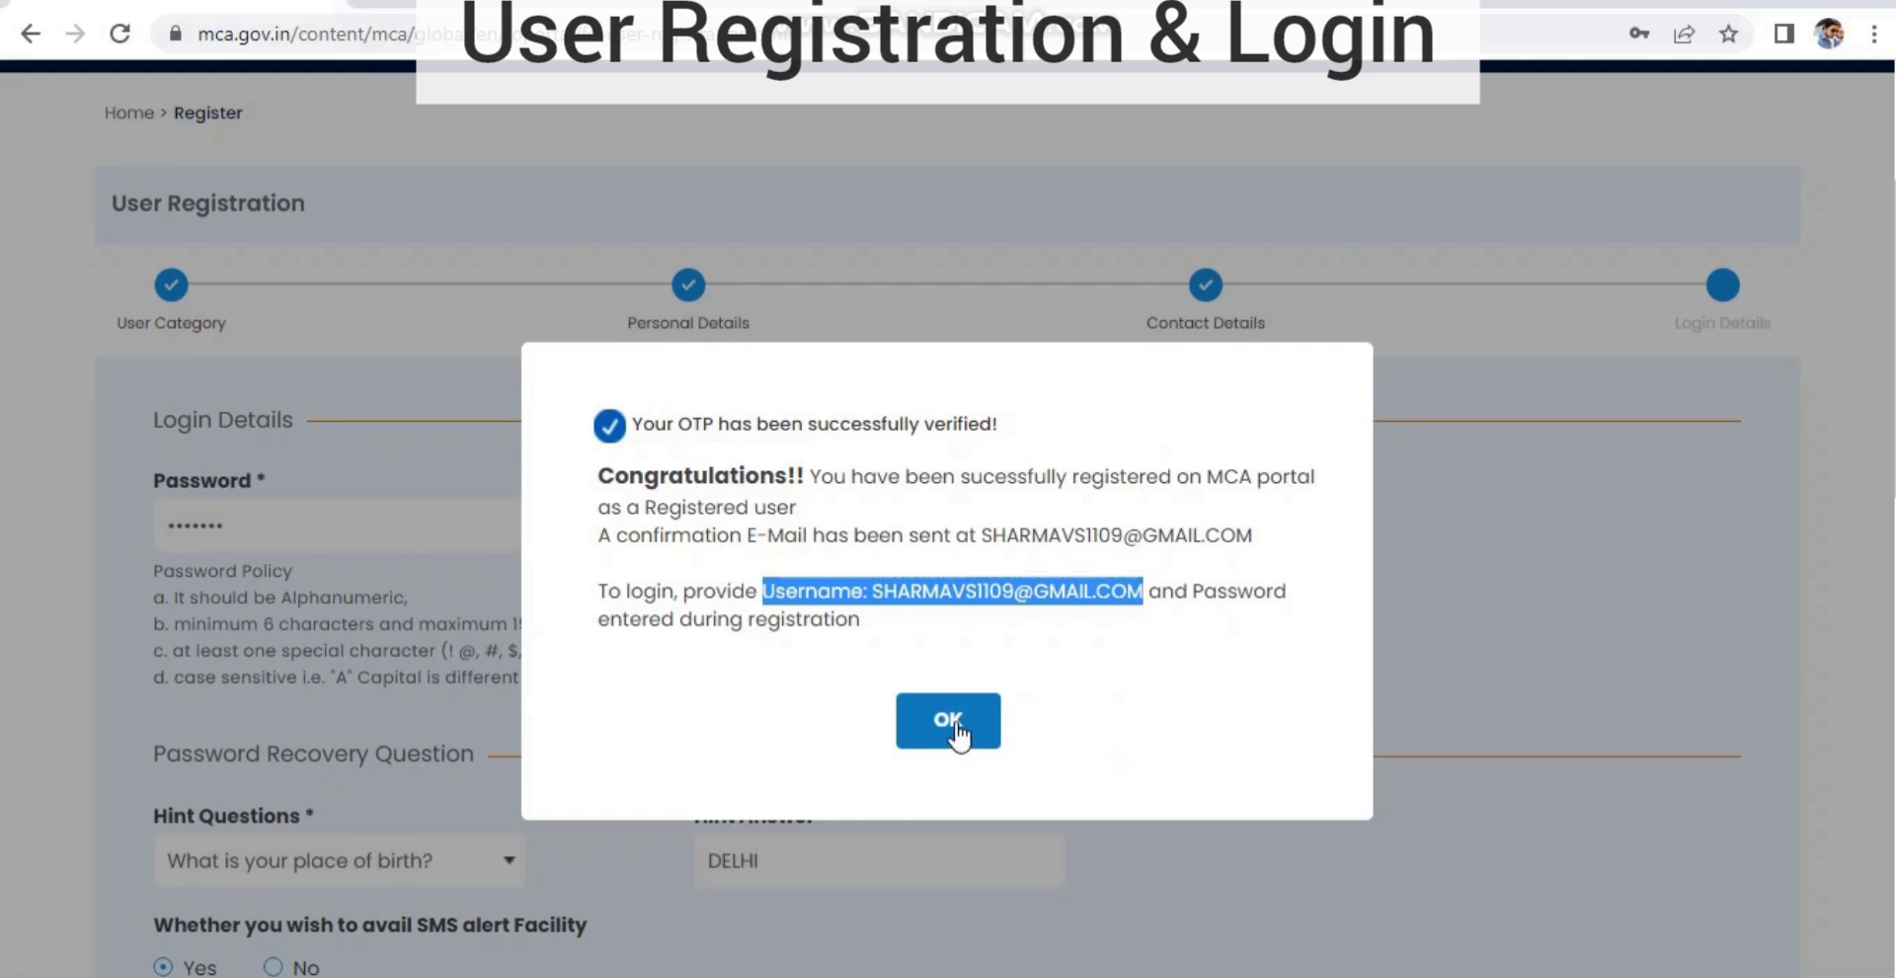
Dismiss the success dialog, Chrome's save-password prompt and the business-user notice.
{"action": "left_click", "coordinate": [954, 724]}
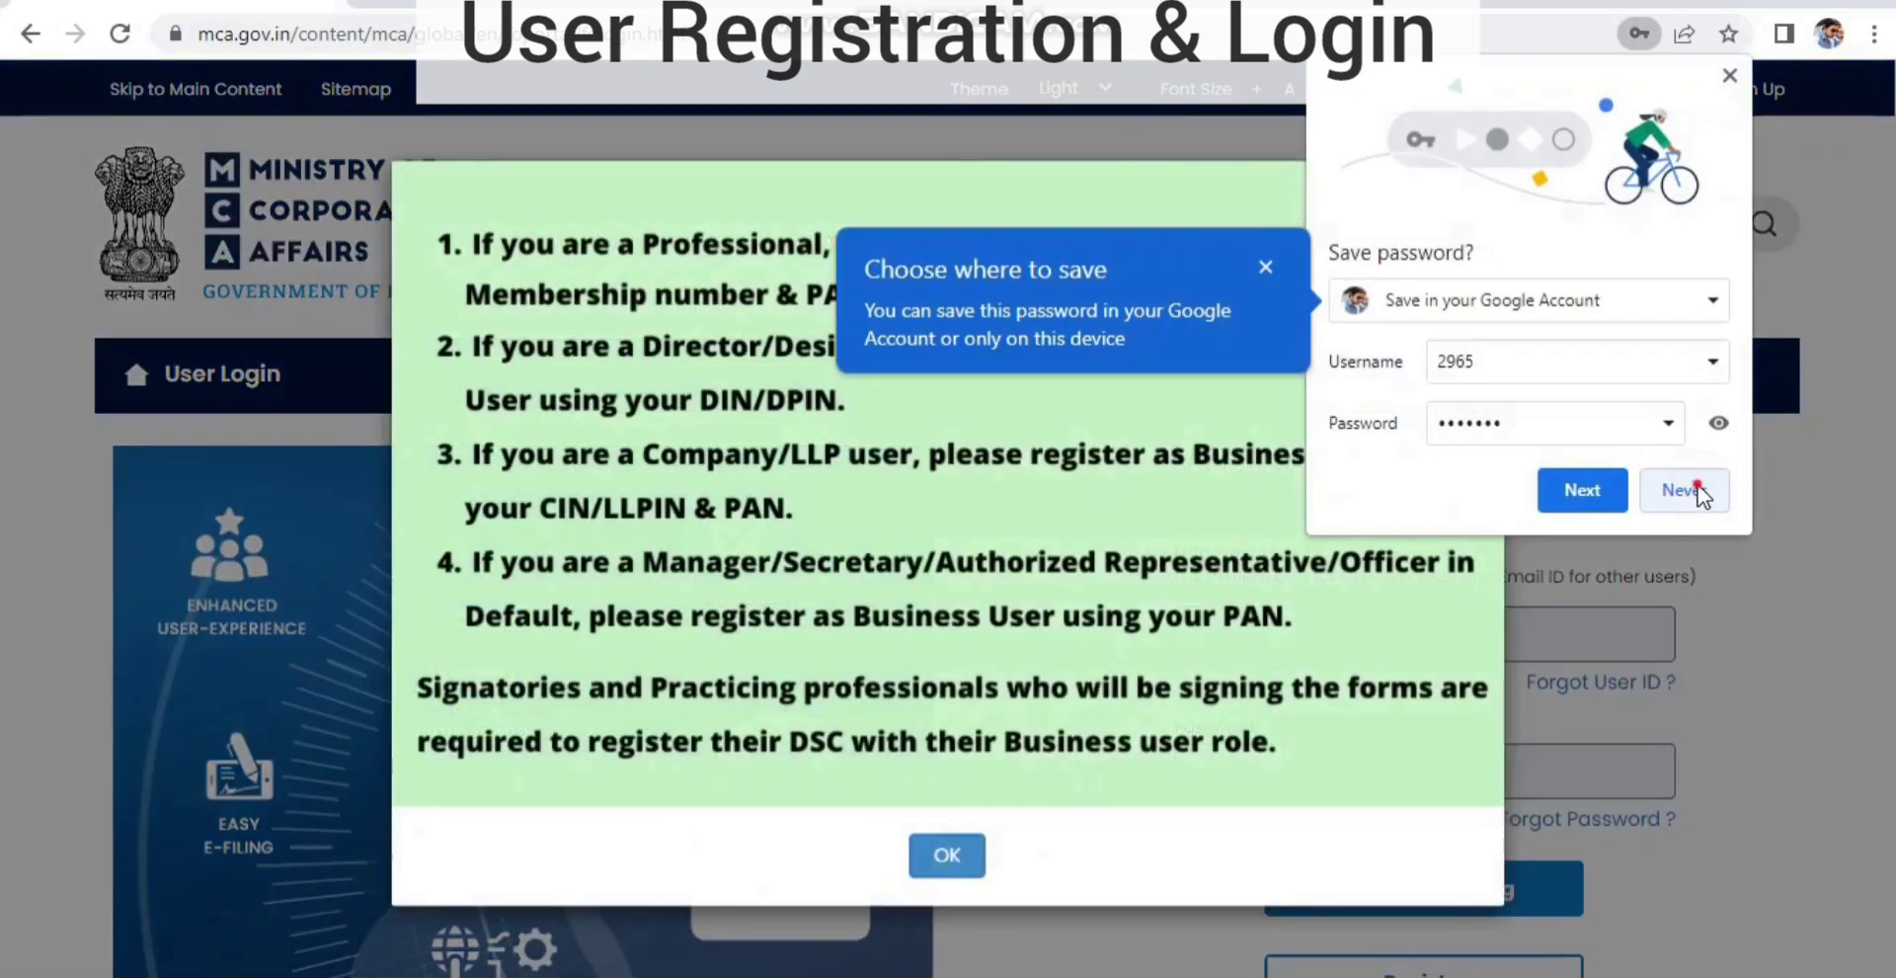
{"action": "left_click", "coordinate": [1697, 489]}
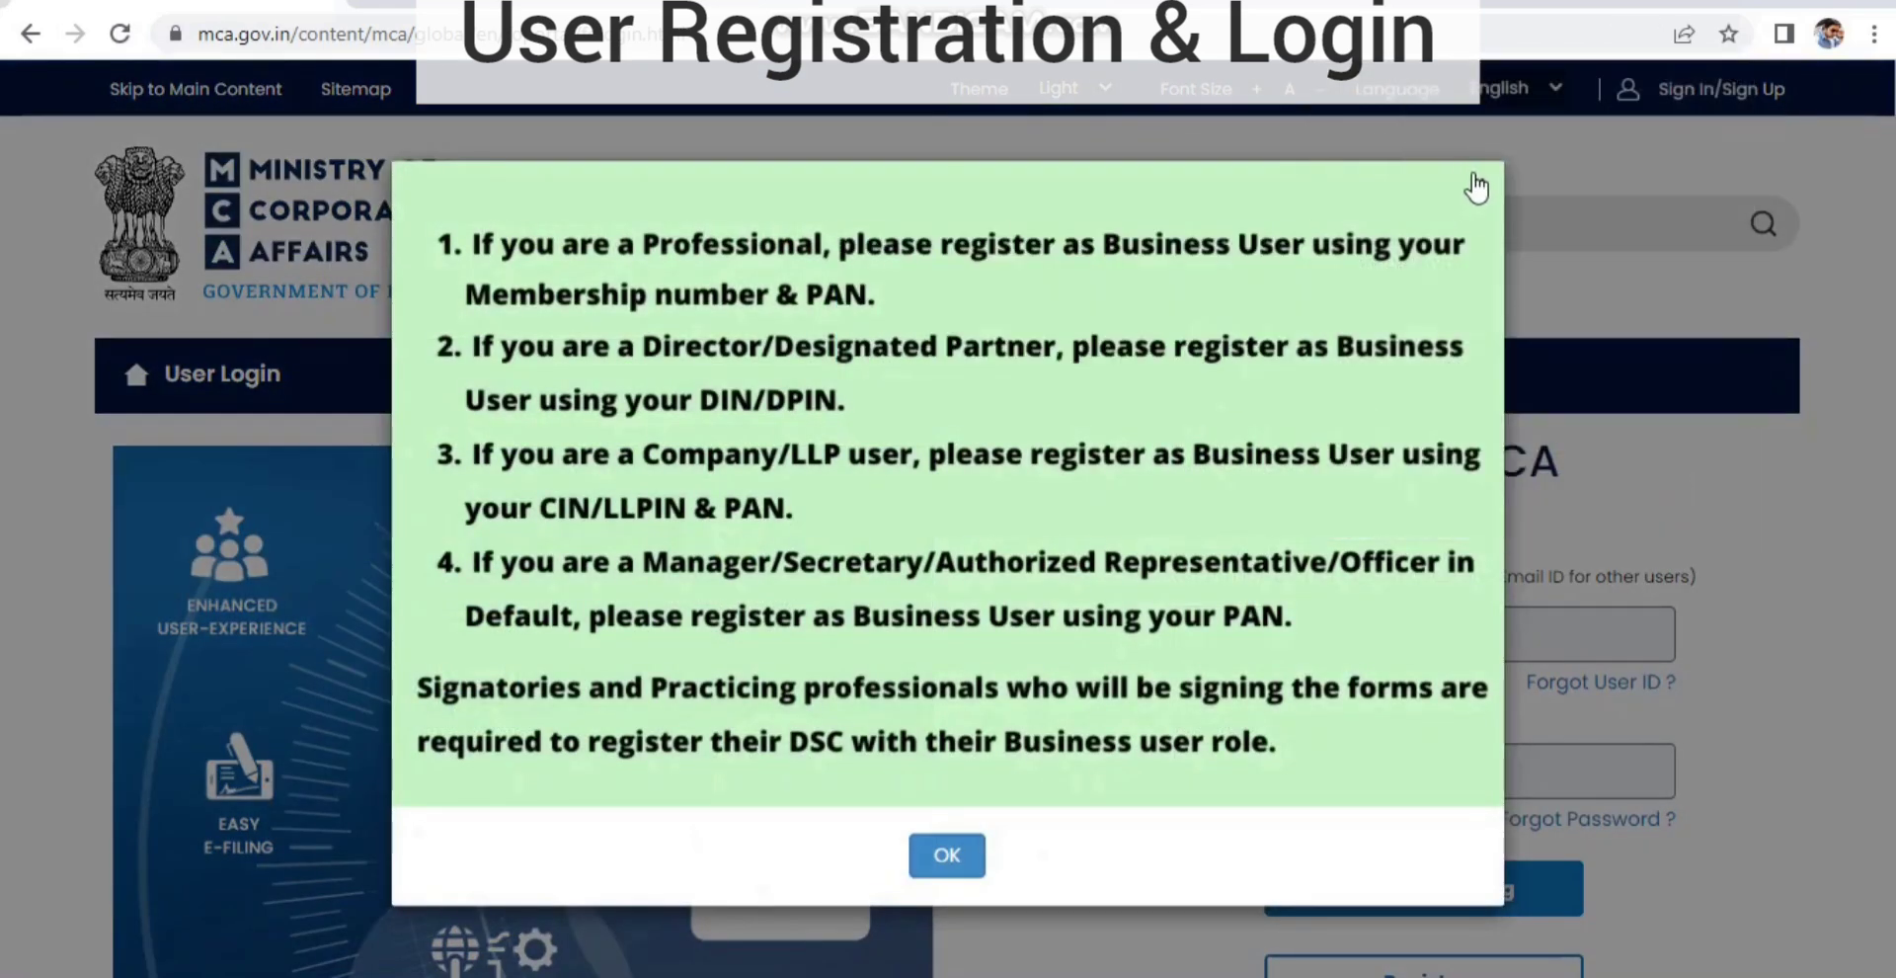
{"action": "left_click", "coordinate": [1472, 178]}
{"action": "left_click", "coordinate": [1478, 185]}
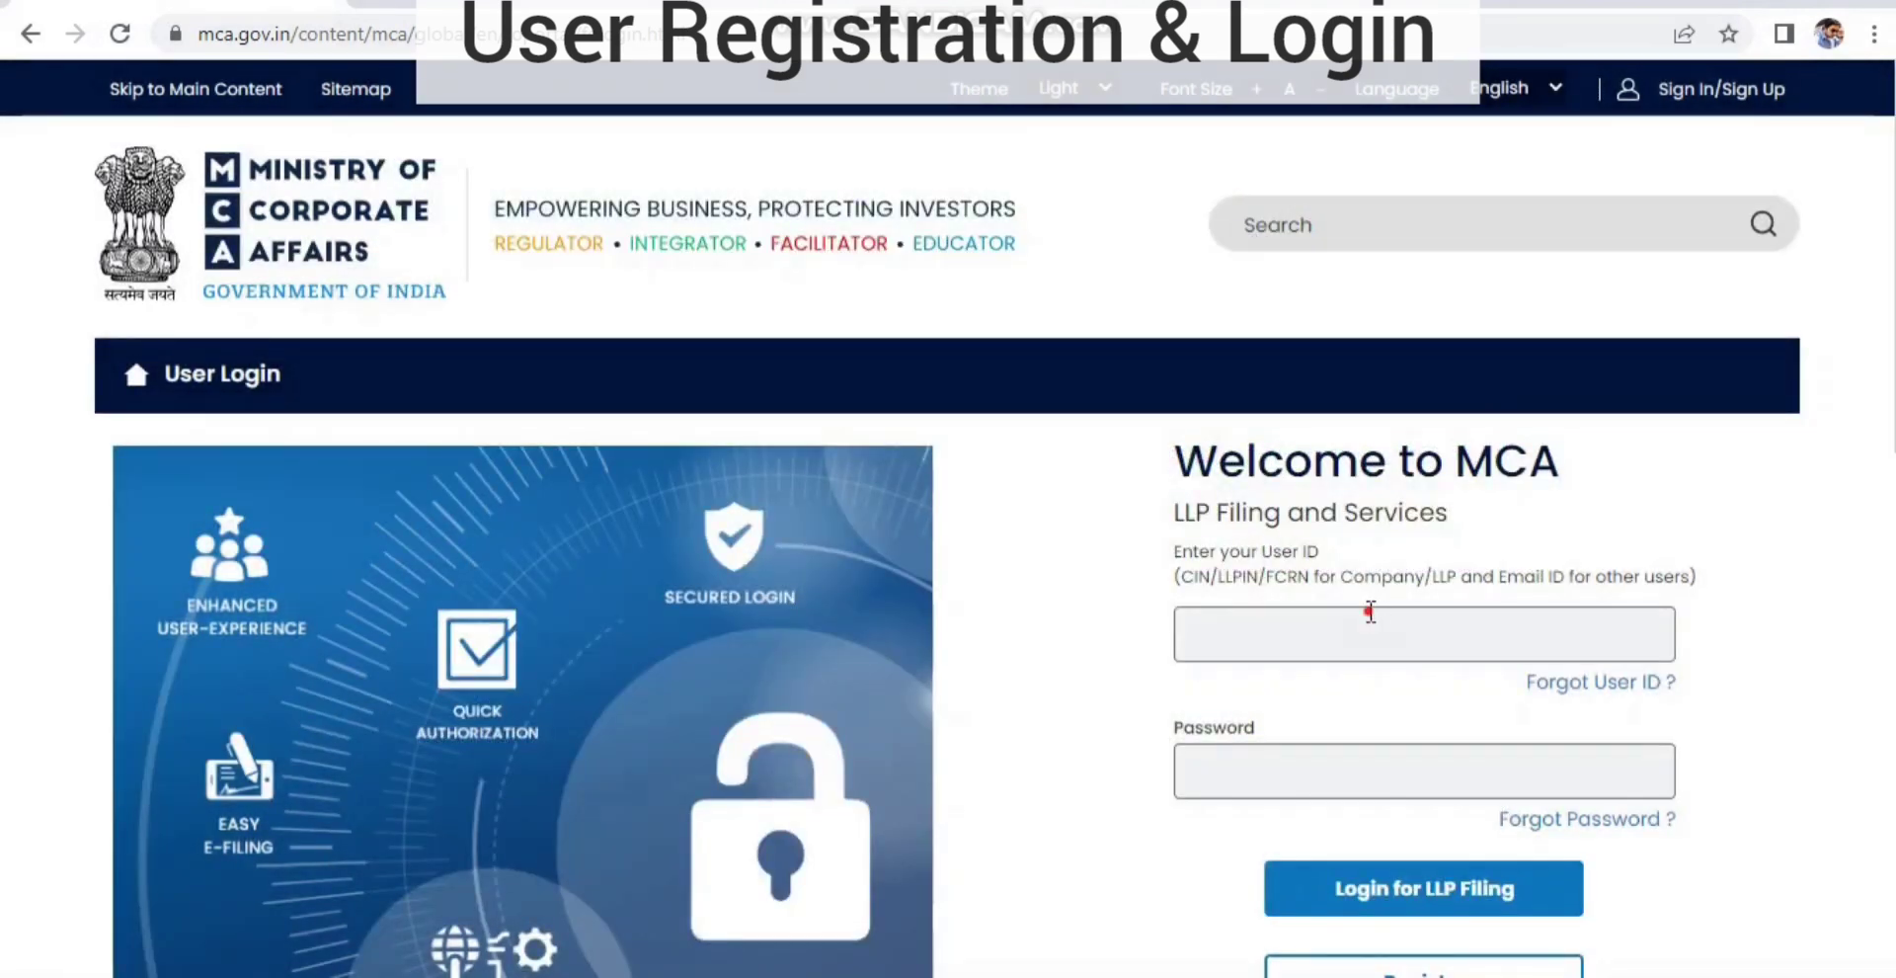
Enter the registered e-mail as User ID and type the account password.
{"action": "left_click", "coordinate": [1368, 613]}
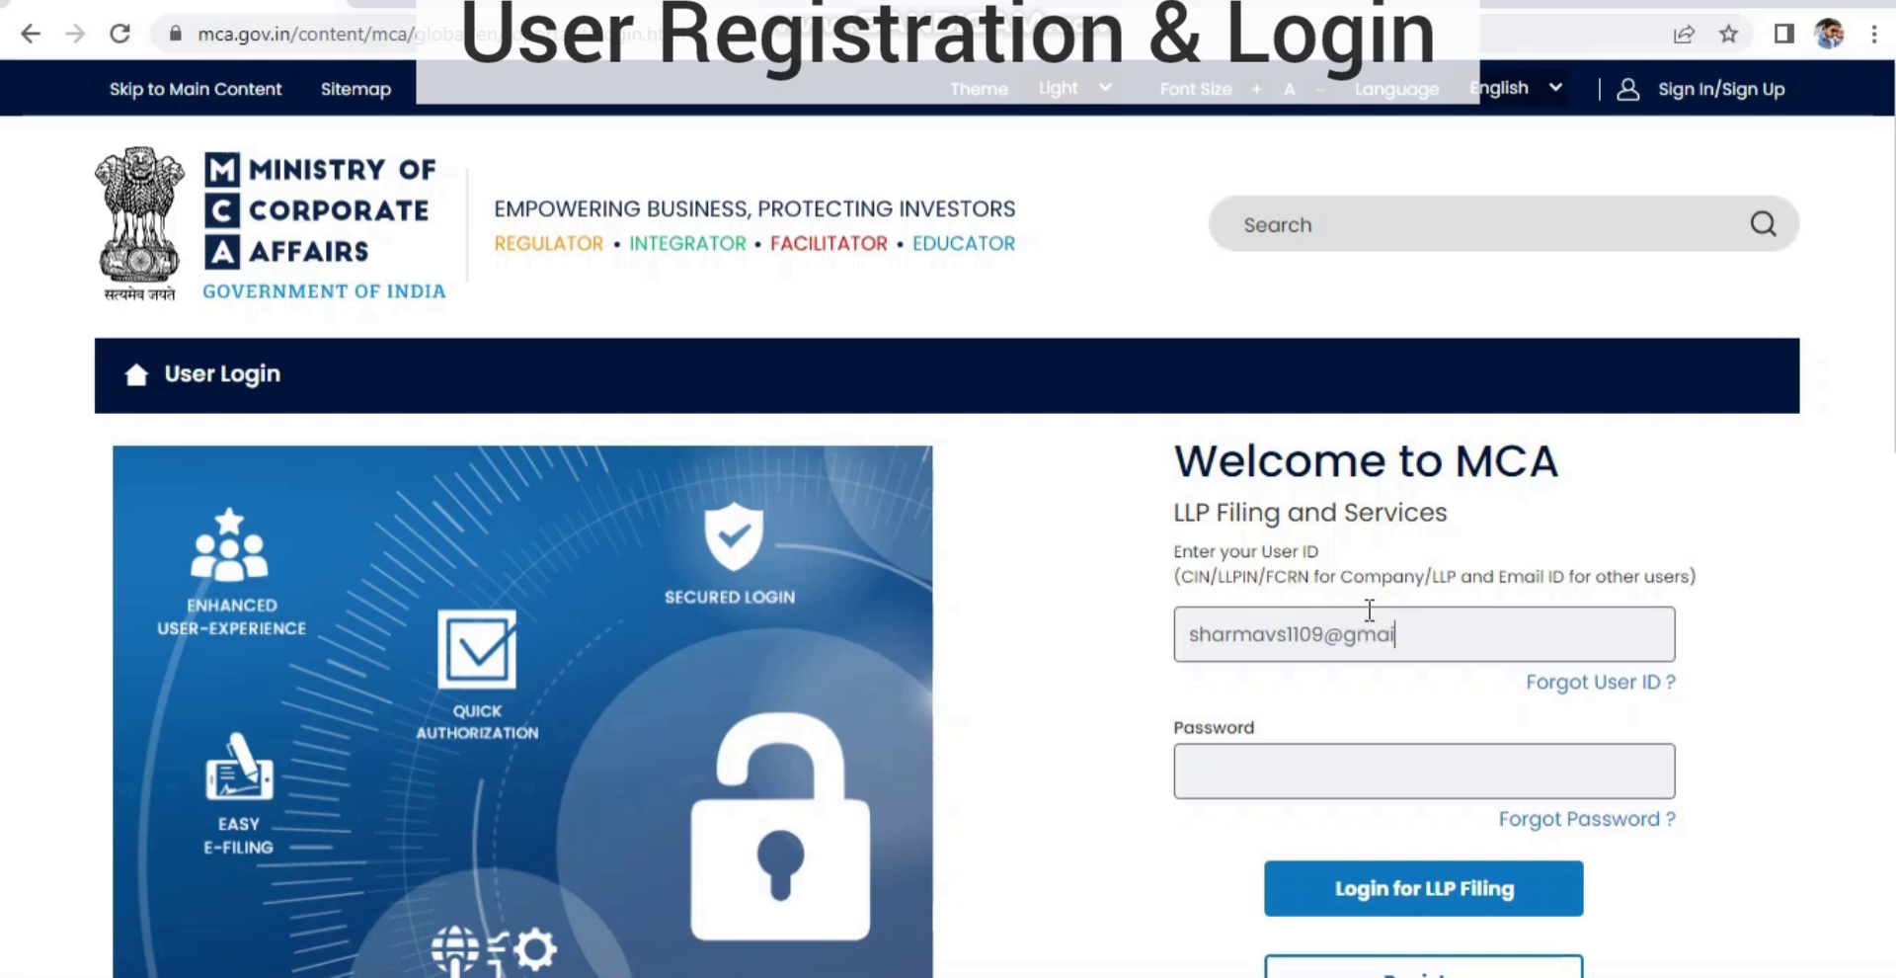
{"action": "key", "text": "Tab"}
{"action": "key", "text": "Tab"}
{"action": "type", "text": "••••••"}
Log in for LLP Filing and check the logged-in account's options.
{"action": "left_click", "coordinate": [1474, 874]}
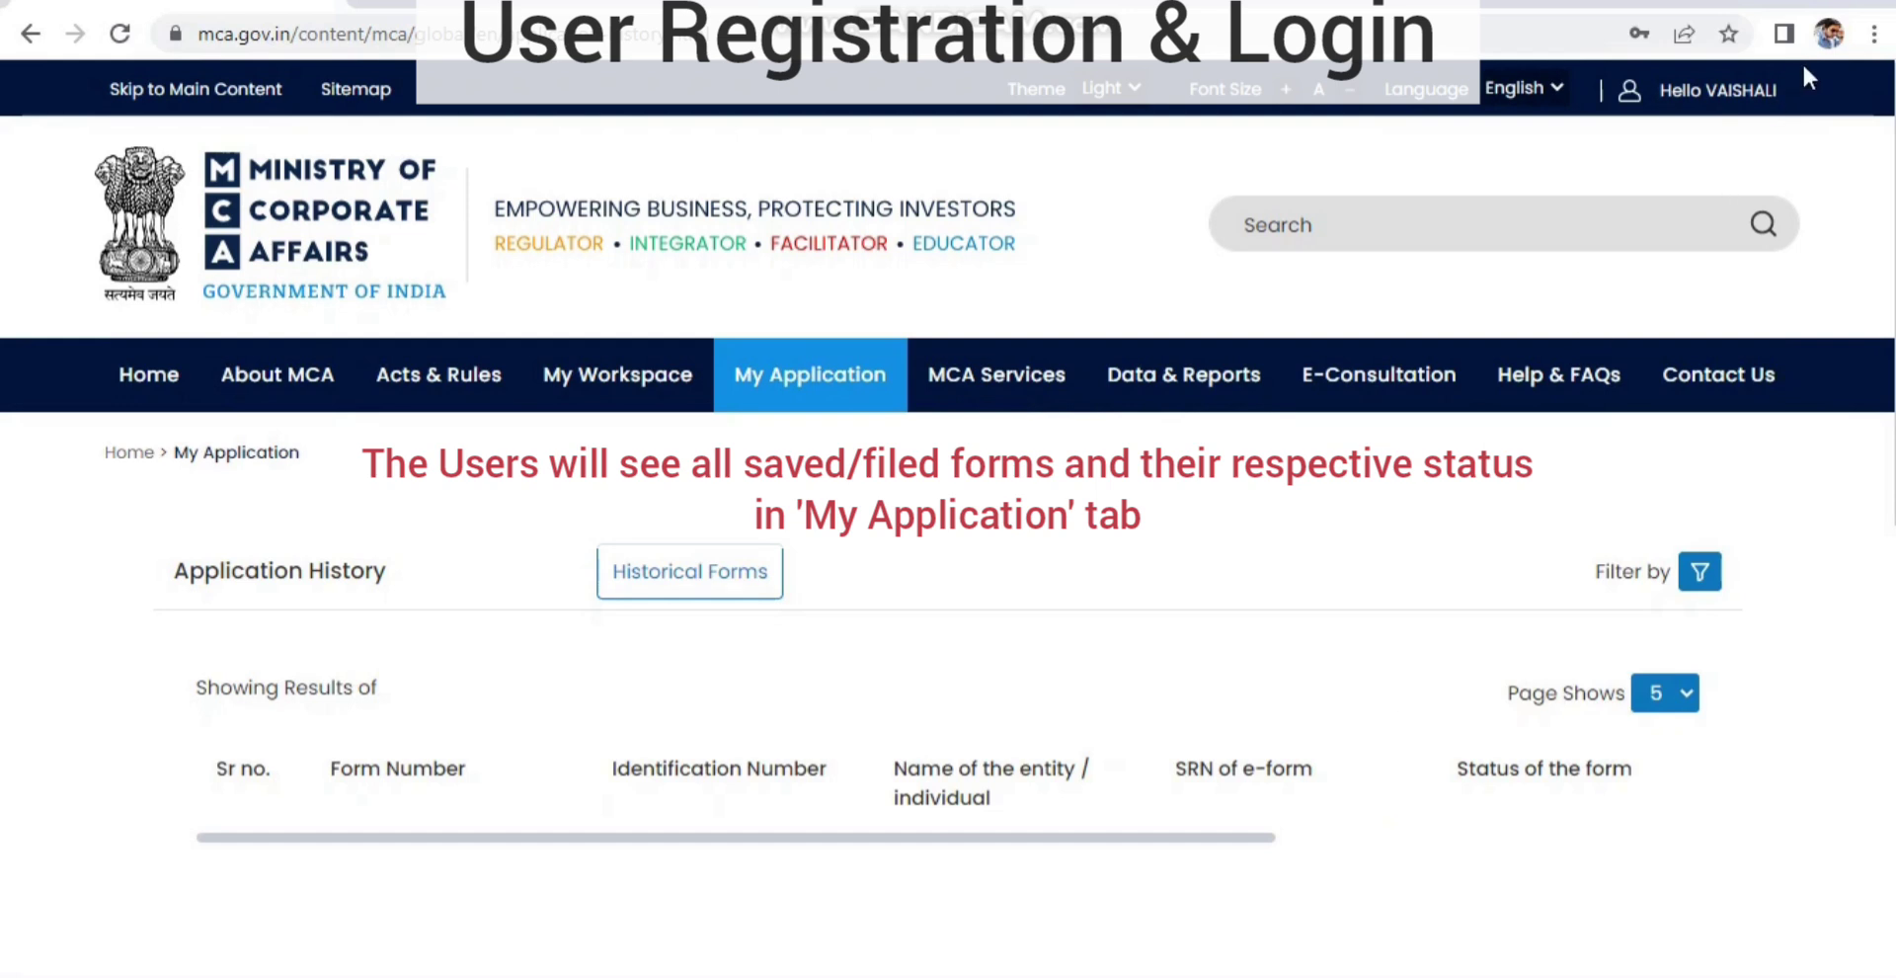
{"action": "left_click_drag", "start_coordinate": [1783, 91], "coordinate": [1709, 107]}
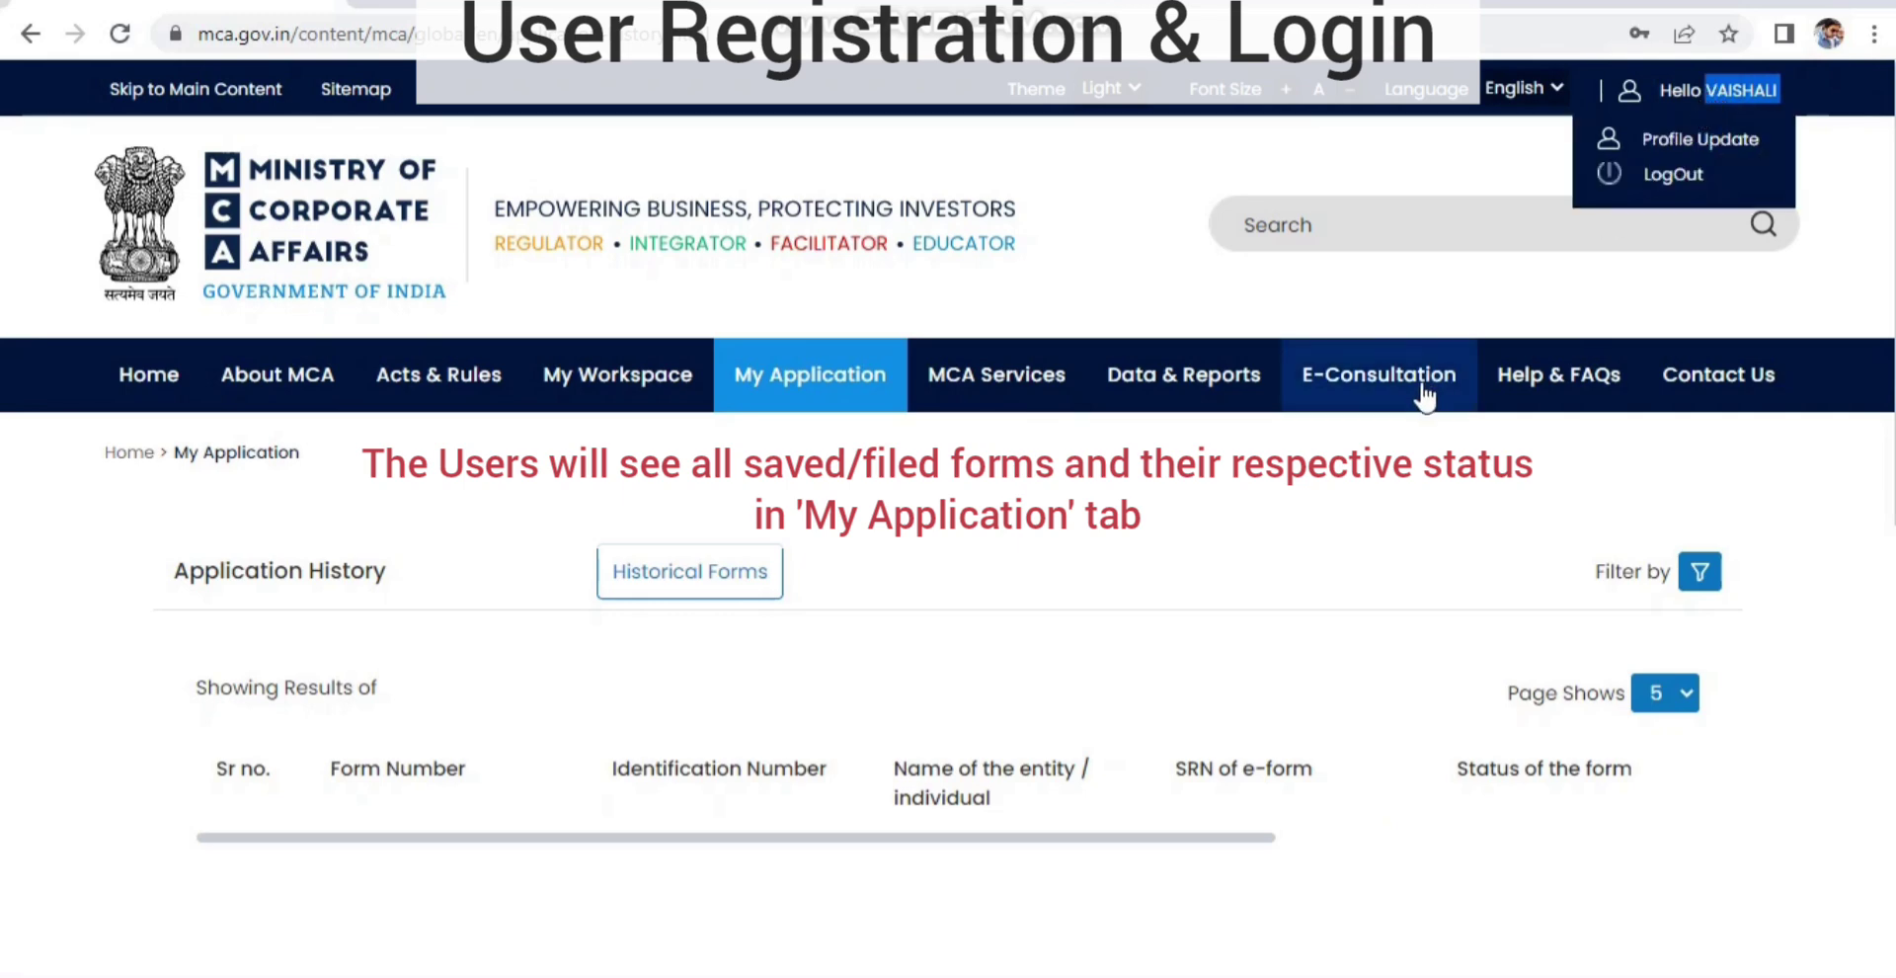
{"action": "mouse_move", "coordinate": [976, 397]}
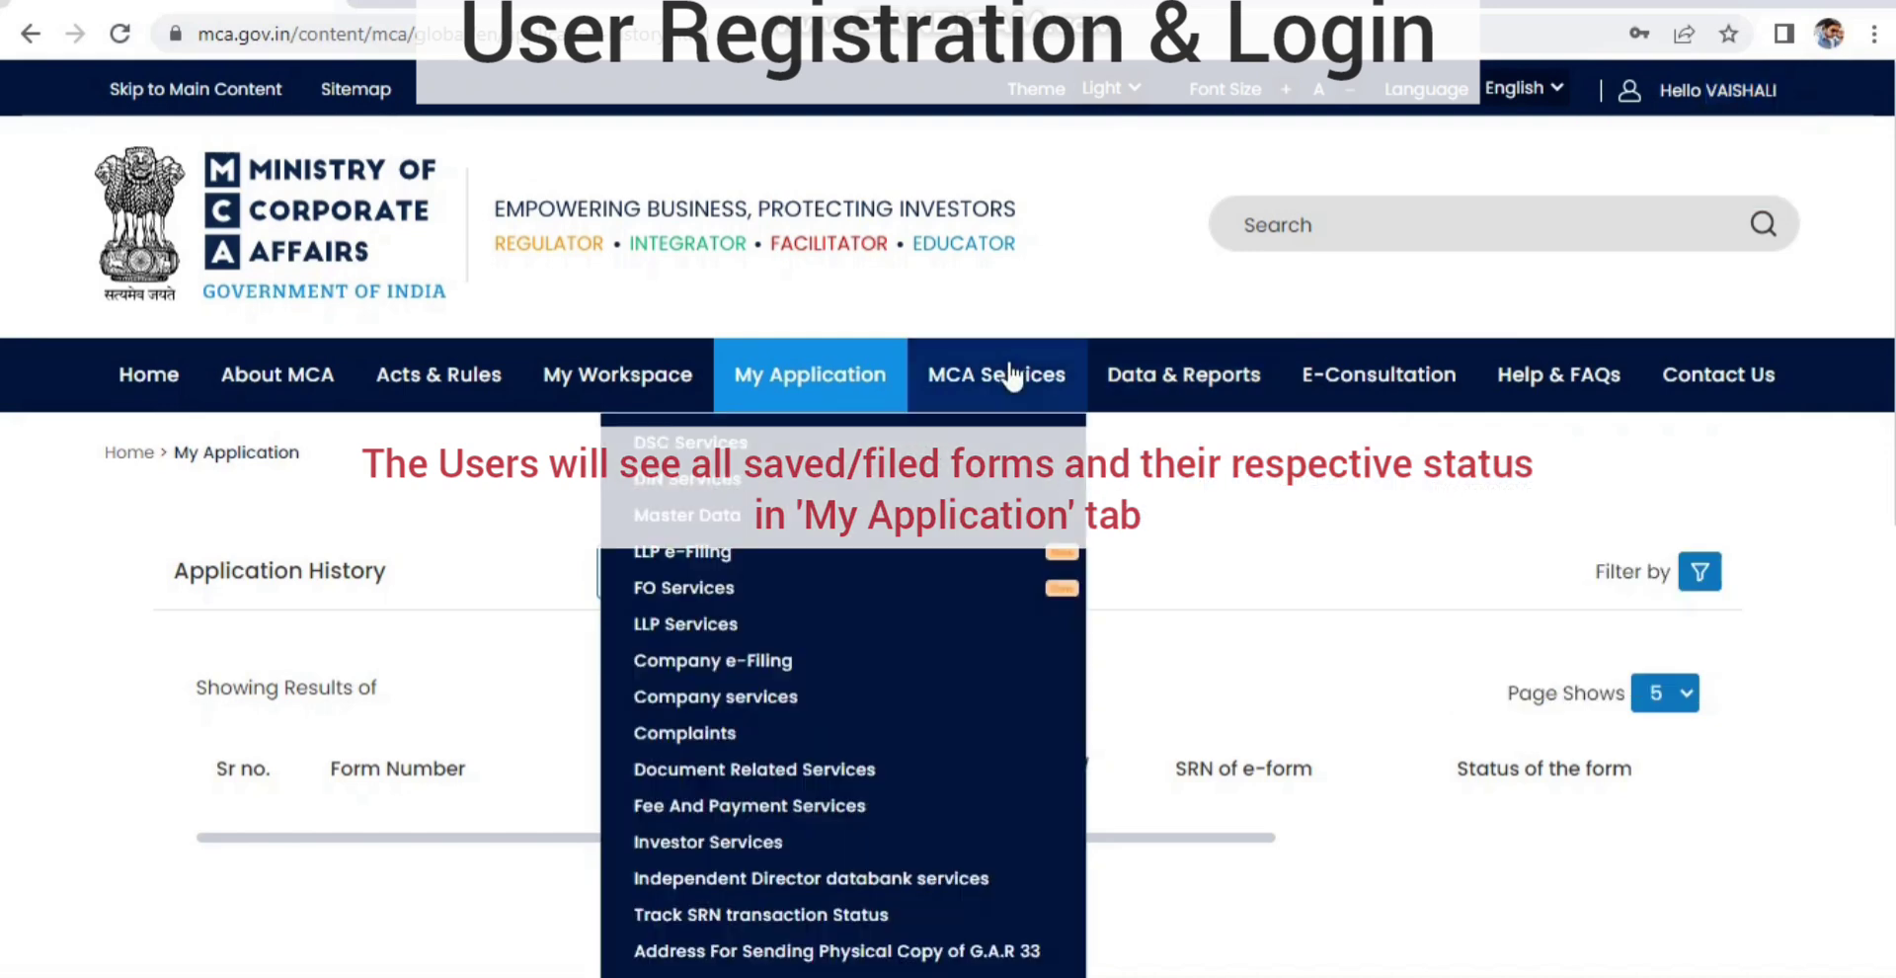
{"action": "mouse_move", "coordinate": [1022, 376]}
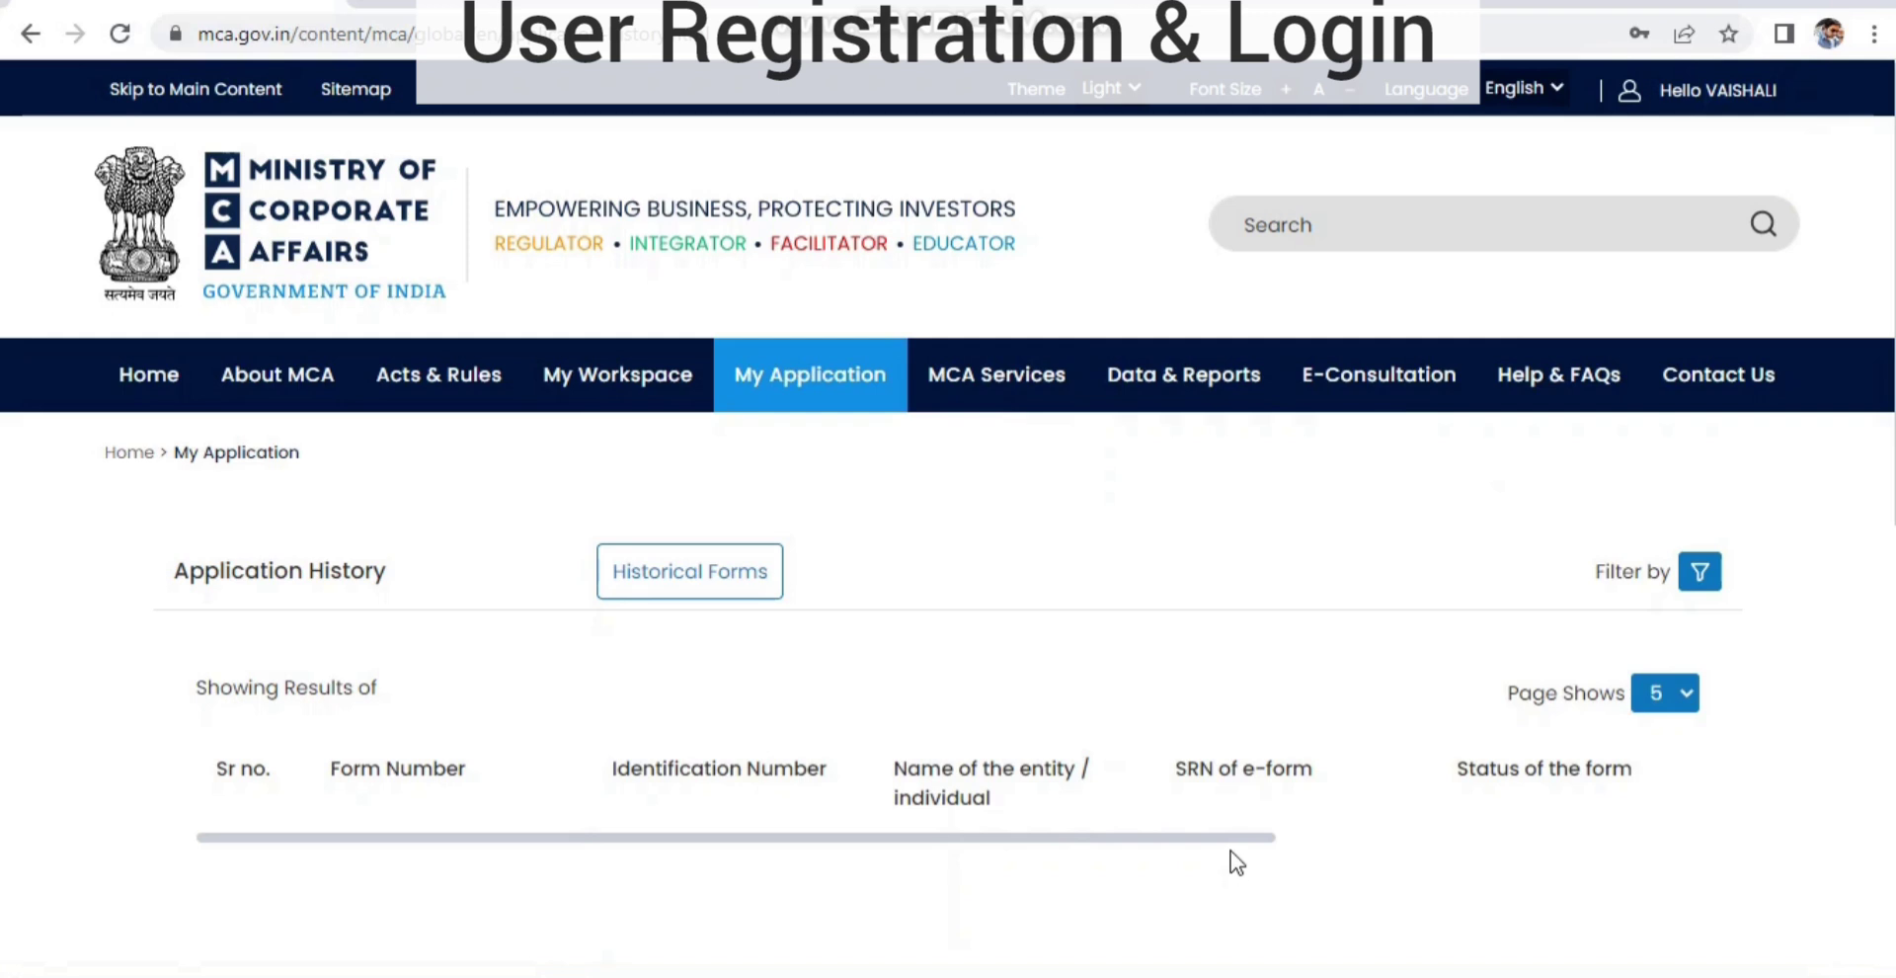
{"action": "left_click_drag", "start_coordinate": [1225, 839], "coordinate": [1088, 809]}
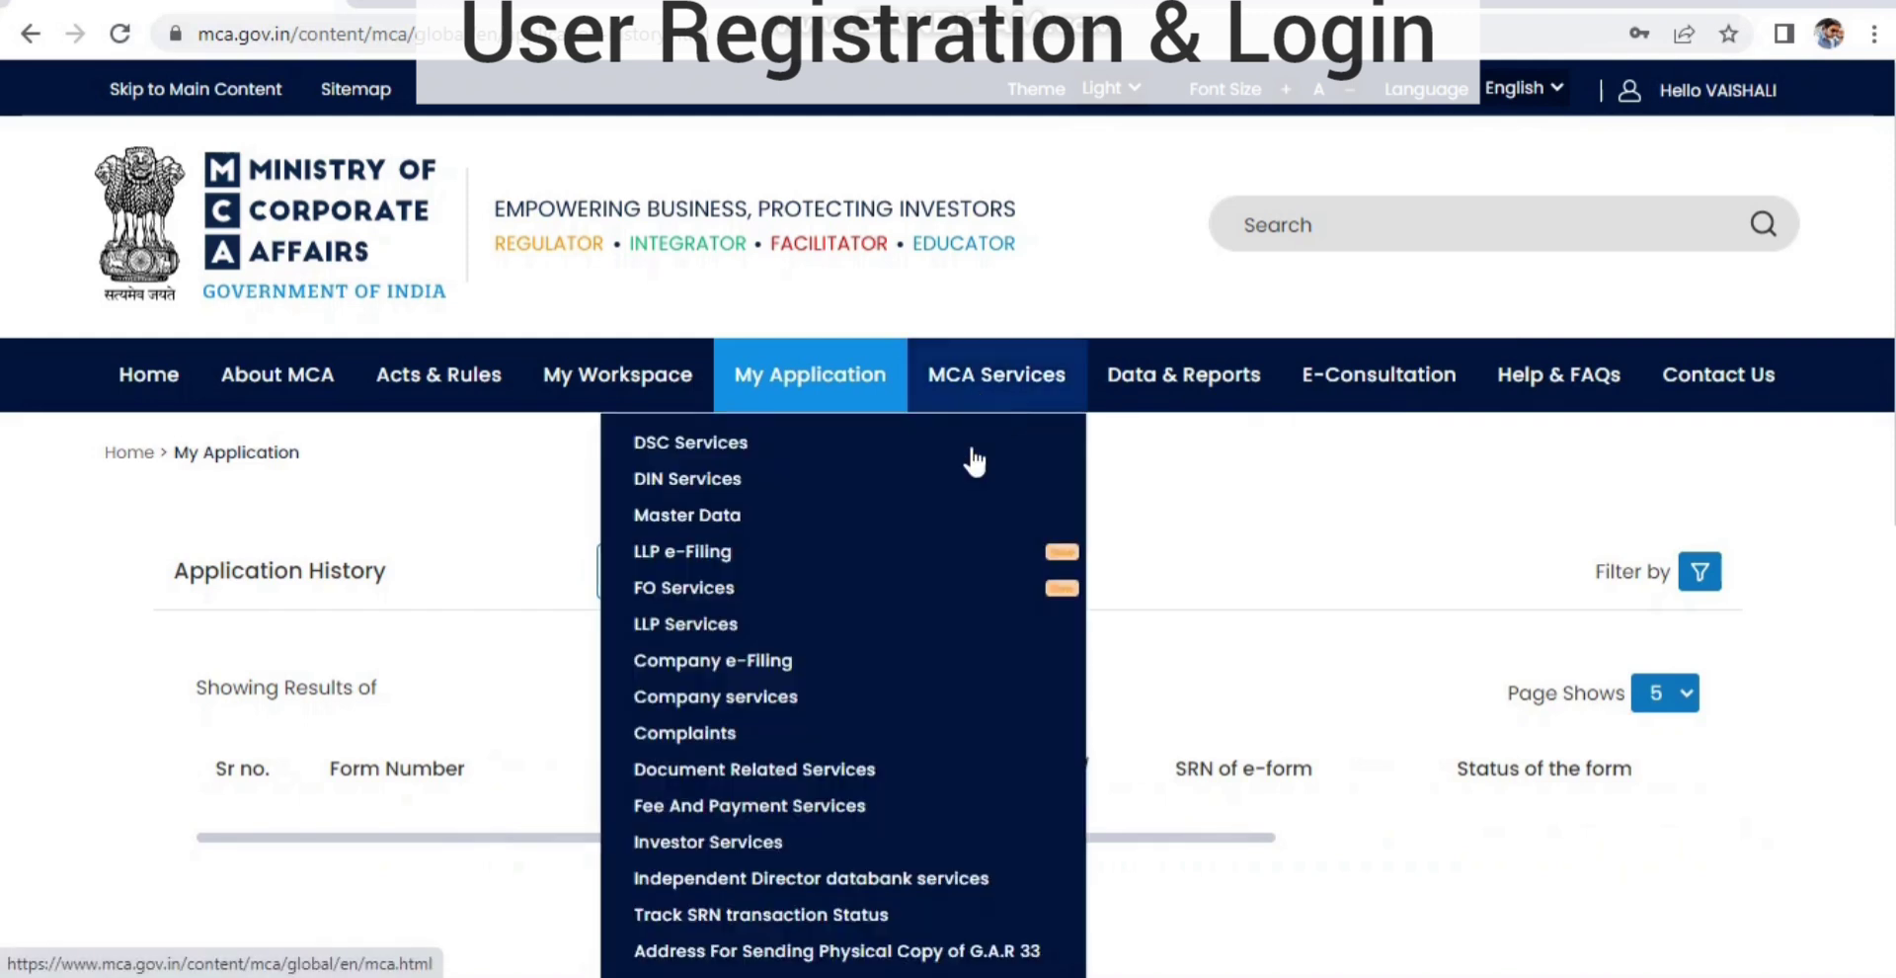
Open RUN-LLP (Reserve Unique Name) from MCA Services > LLP e-Filing.
{"action": "mouse_move", "coordinate": [973, 558]}
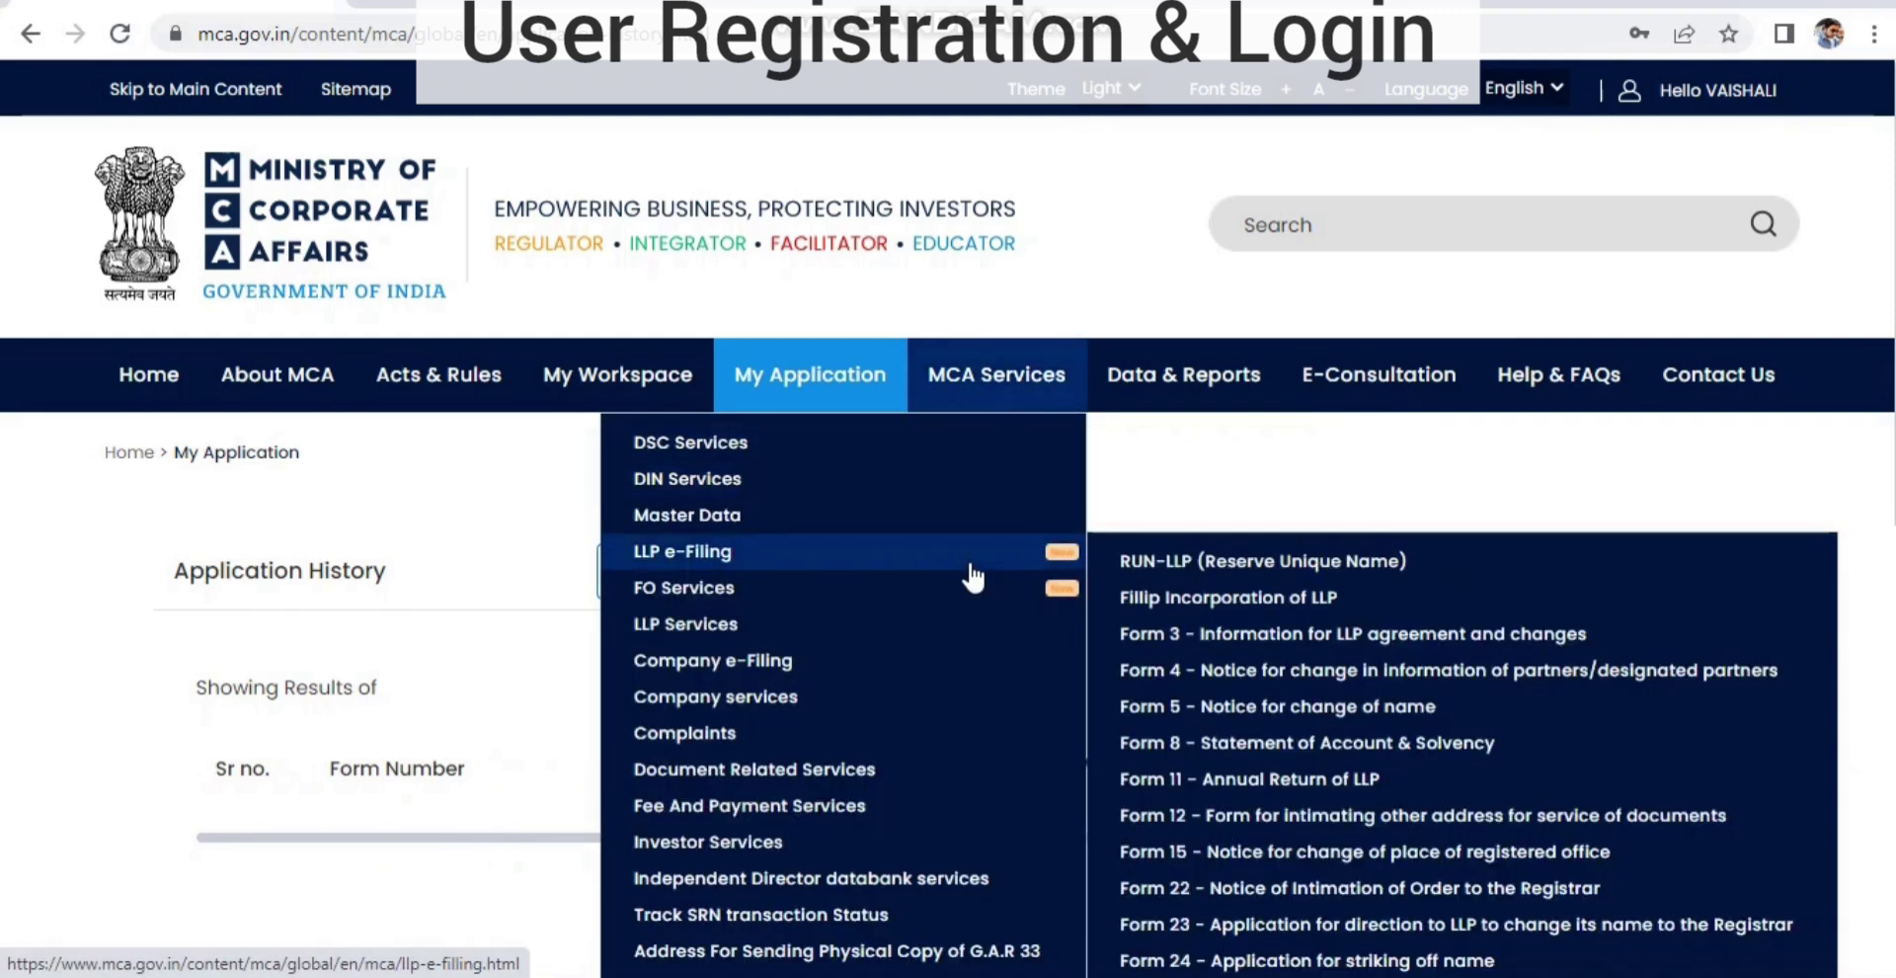
{"action": "left_click", "coordinate": [1133, 565]}
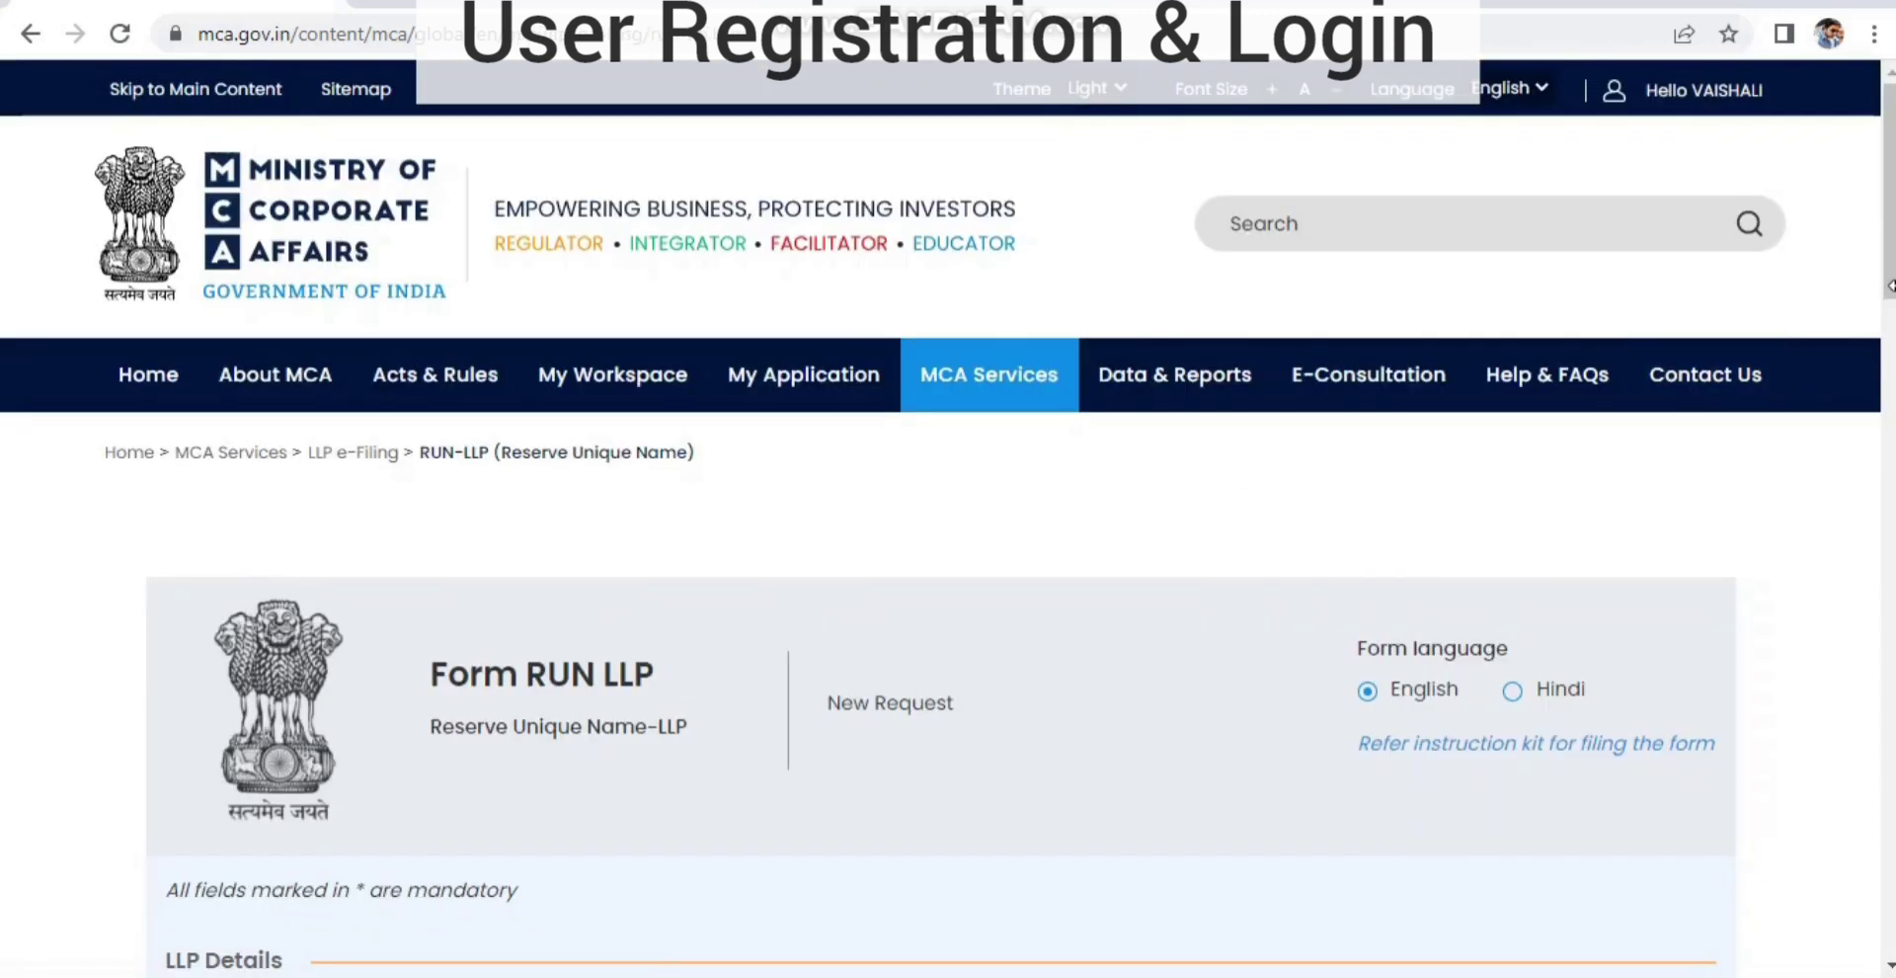
{"action": "left_click_drag", "start_coordinate": [1889, 274], "coordinate": [1891, 350]}
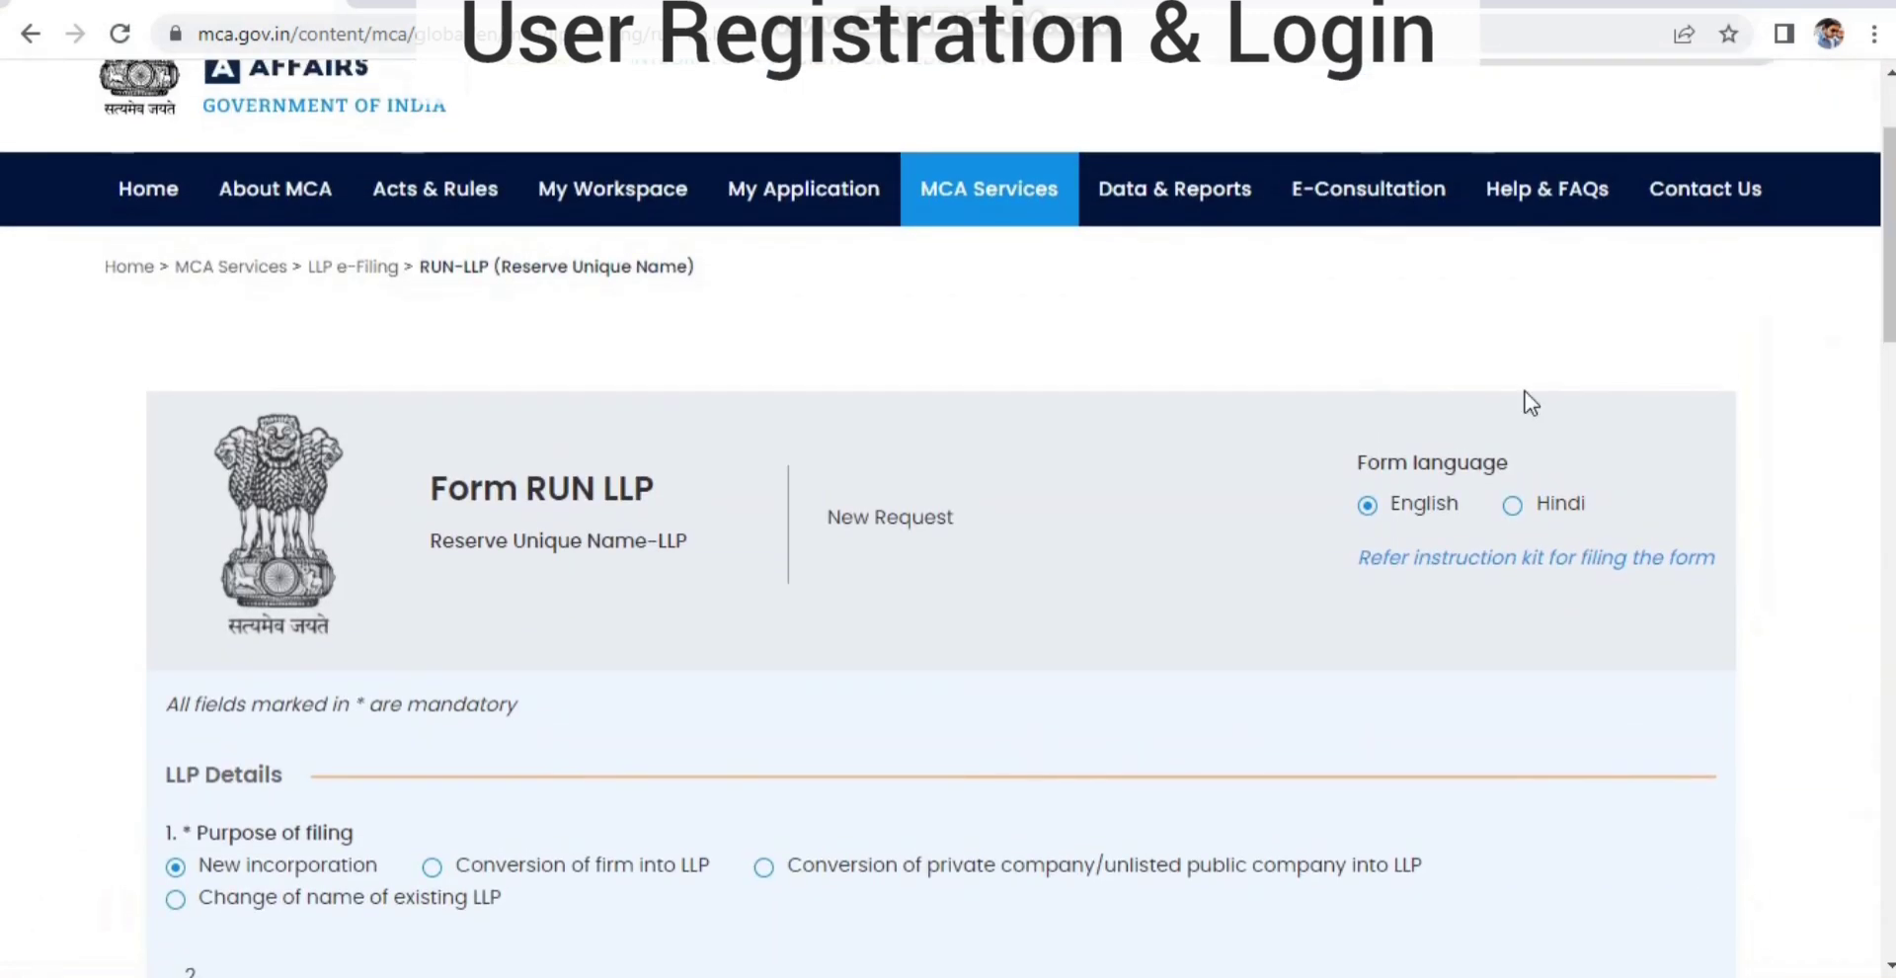
{"action": "mouse_move", "coordinate": [1009, 218]}
{"action": "mouse_move", "coordinate": [1007, 310]}
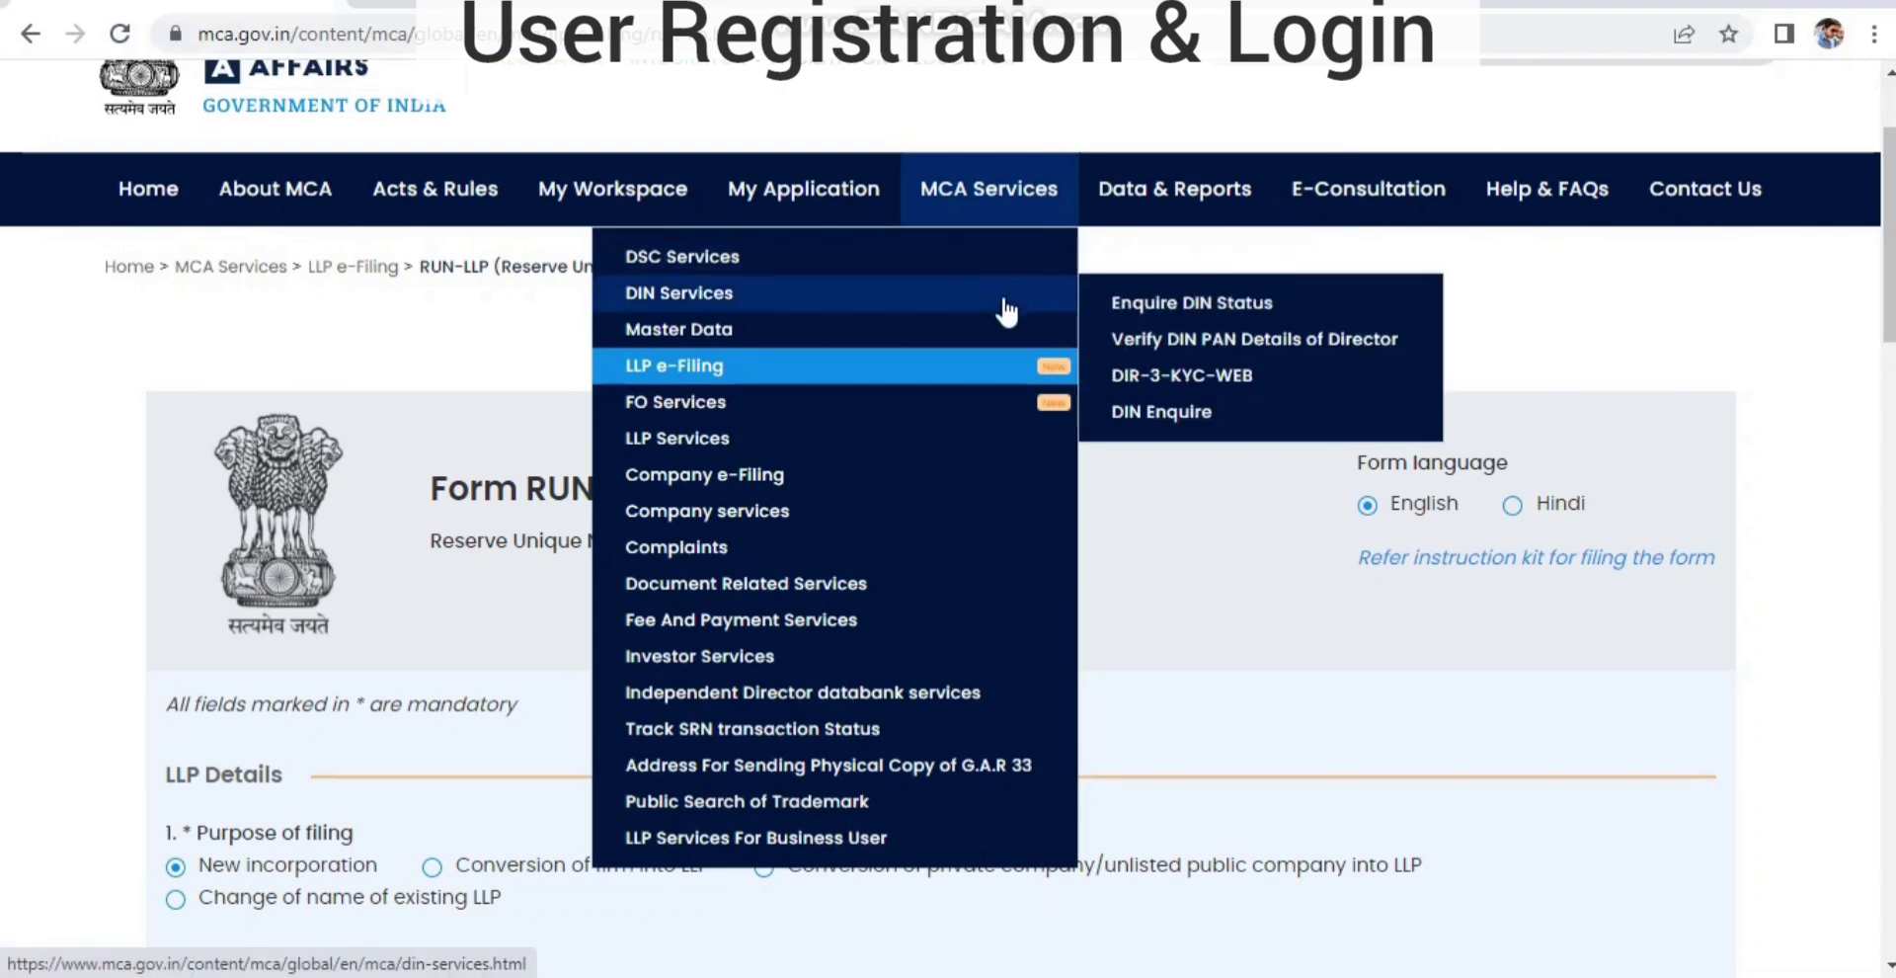
{"action": "mouse_move", "coordinate": [1011, 380]}
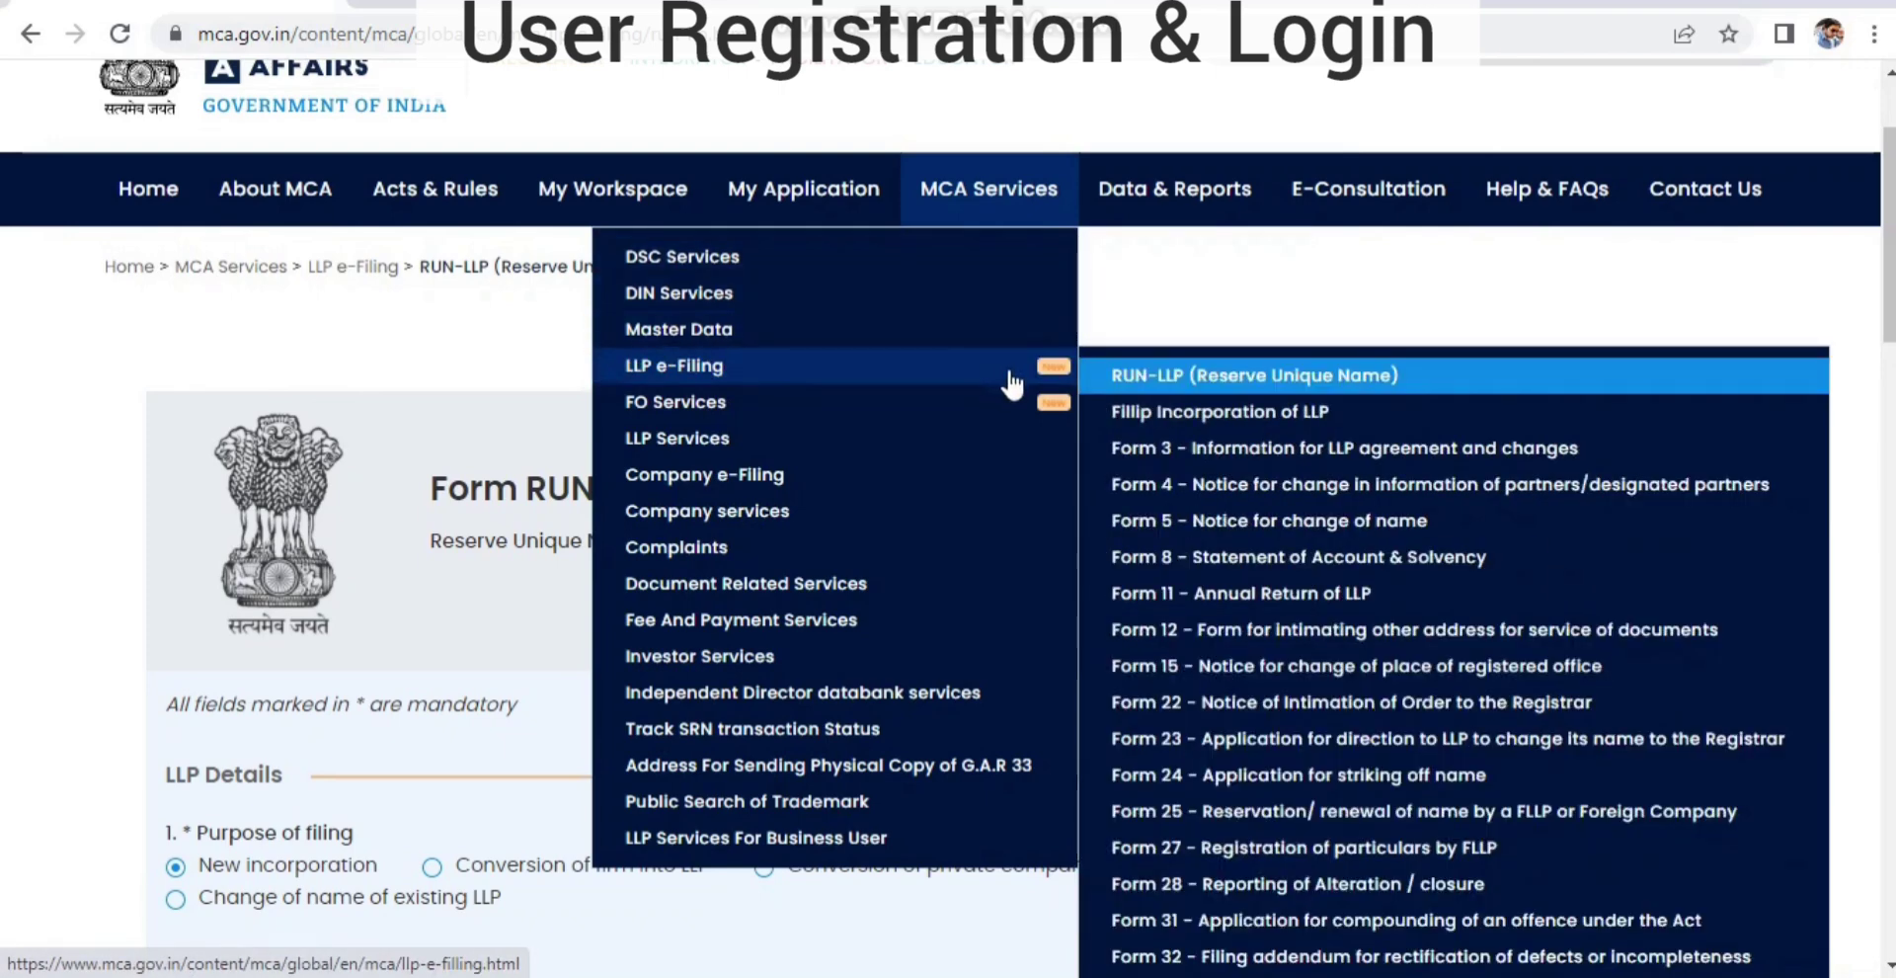
Open the FiLLiP Incorporation of LLP form from LLP e-Filing and scroll through it.
{"action": "left_click", "coordinate": [1135, 408]}
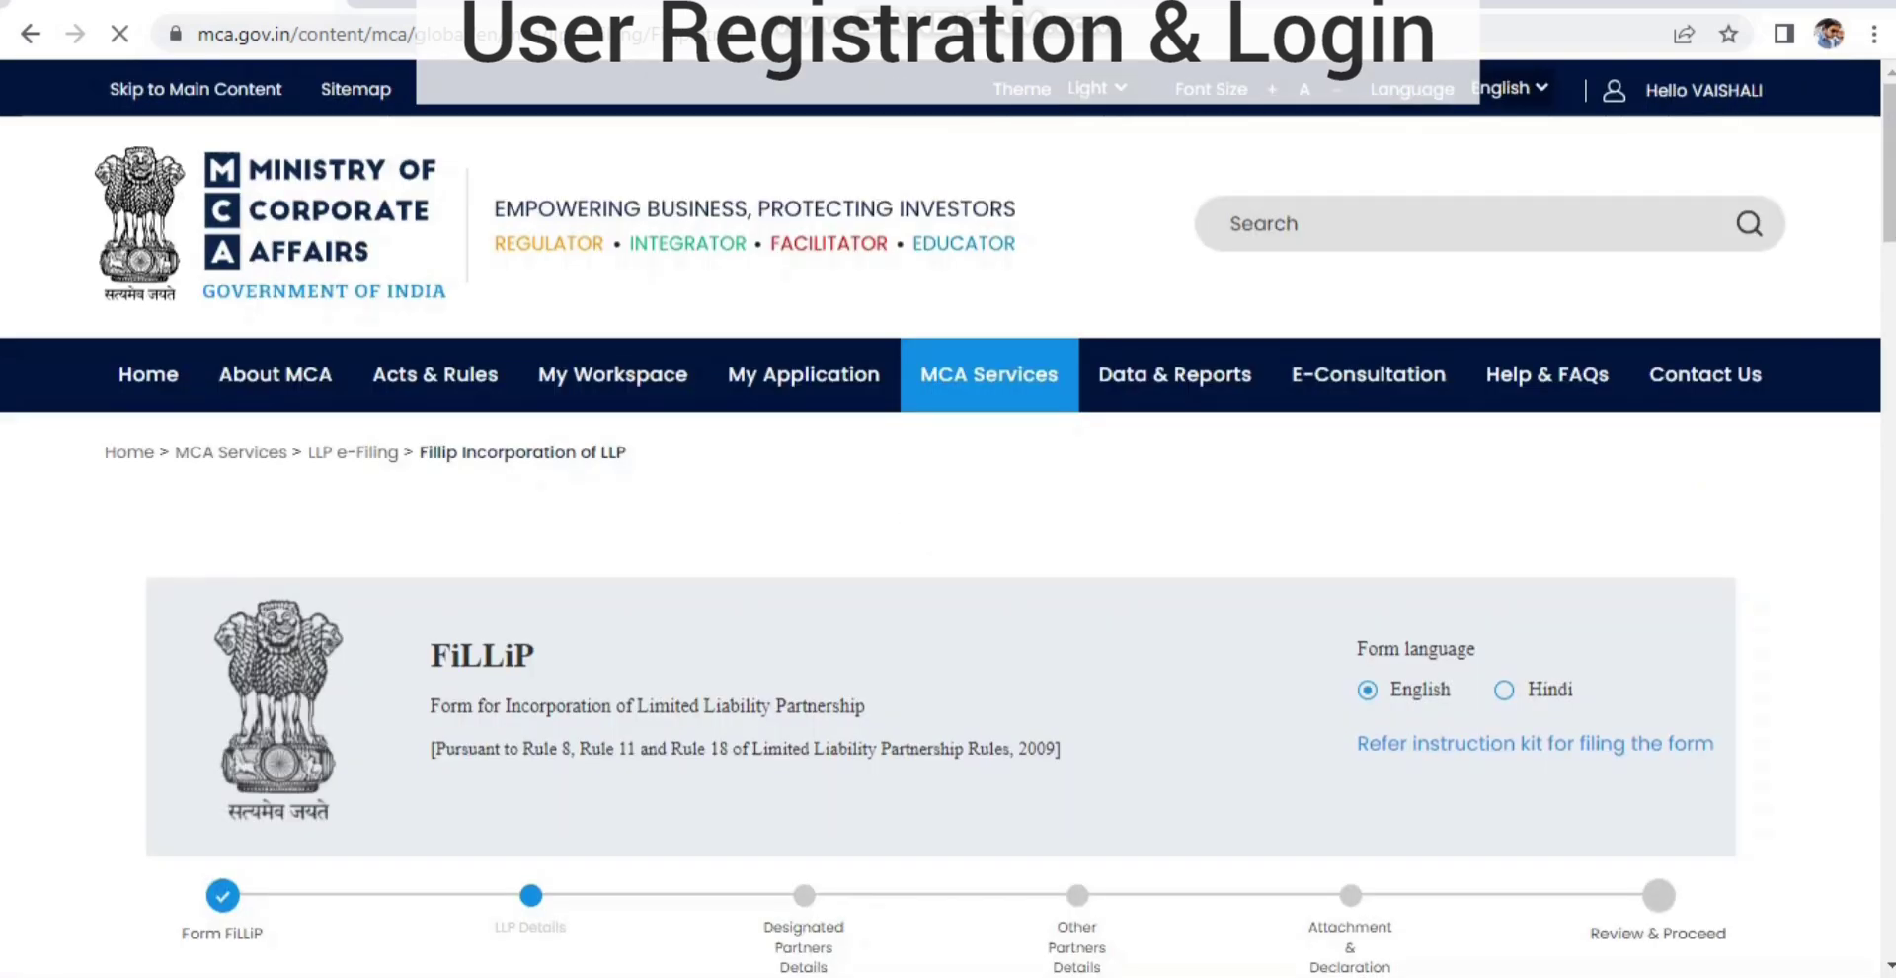
{"action": "scroll", "coordinate": [948, 519], "scroll_direction": "down", "scroll_amount": 8}
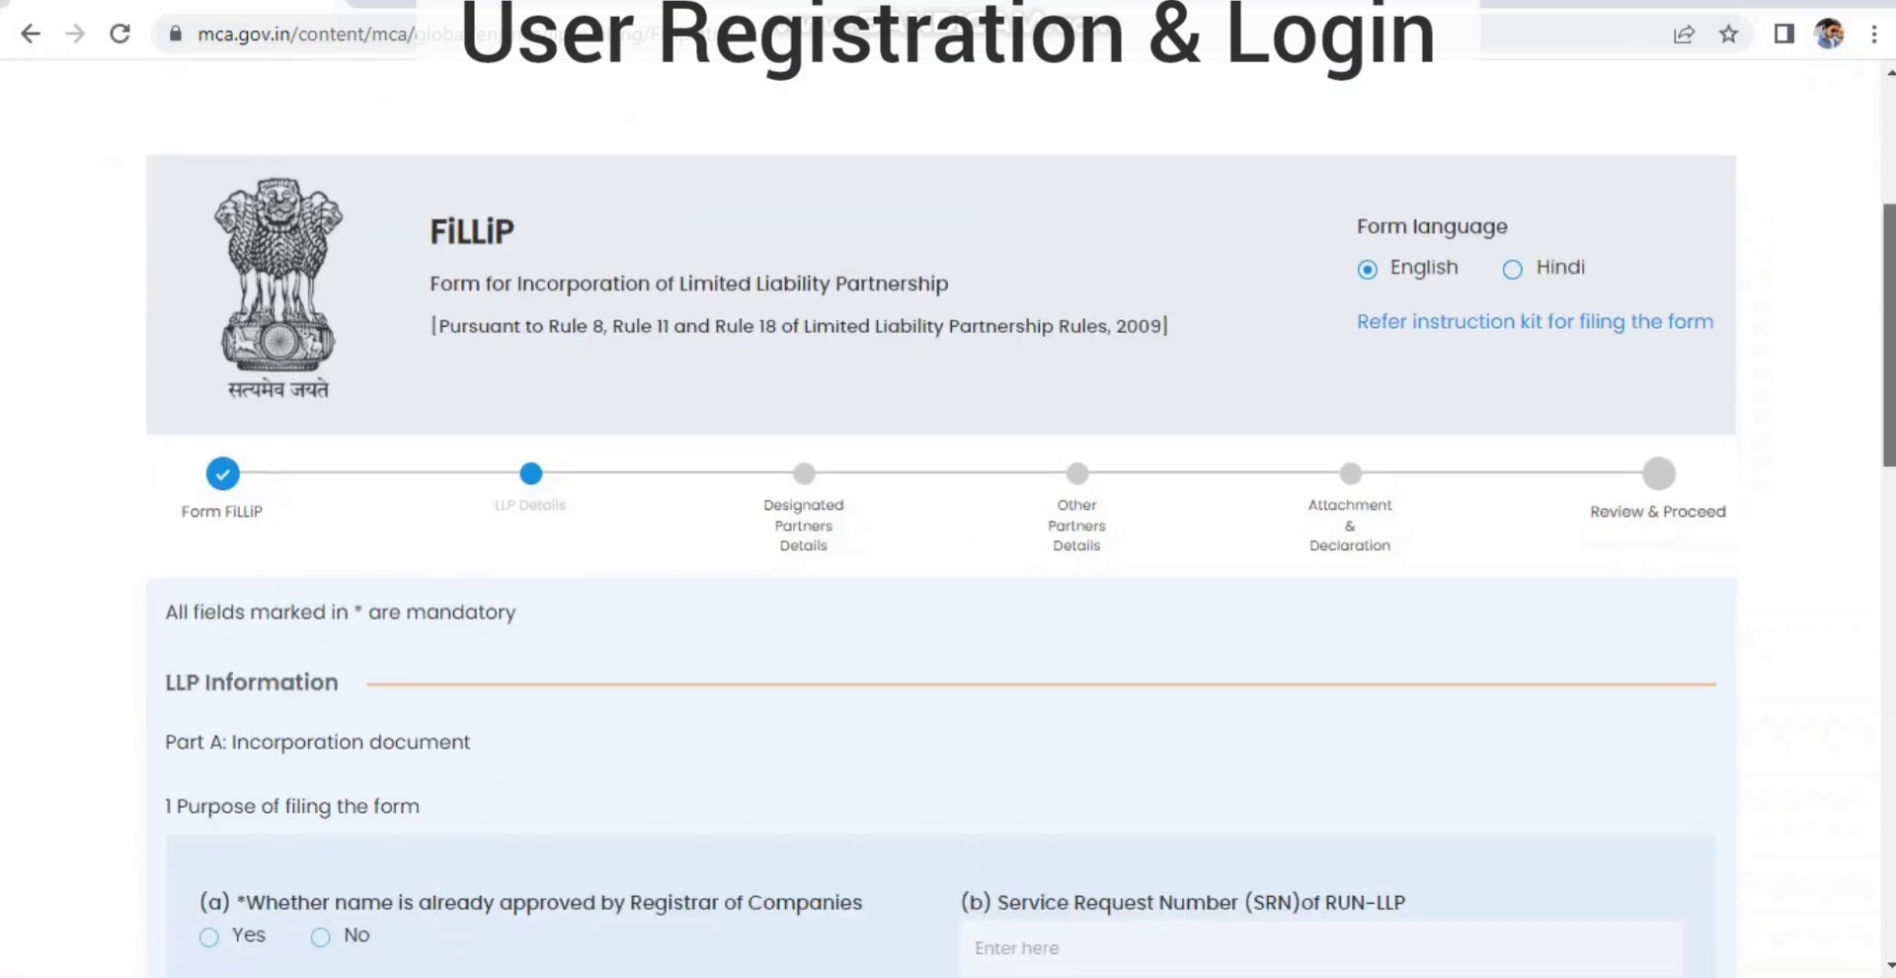
{"action": "scroll", "coordinate": [948, 518], "scroll_direction": "down", "scroll_amount": 3}
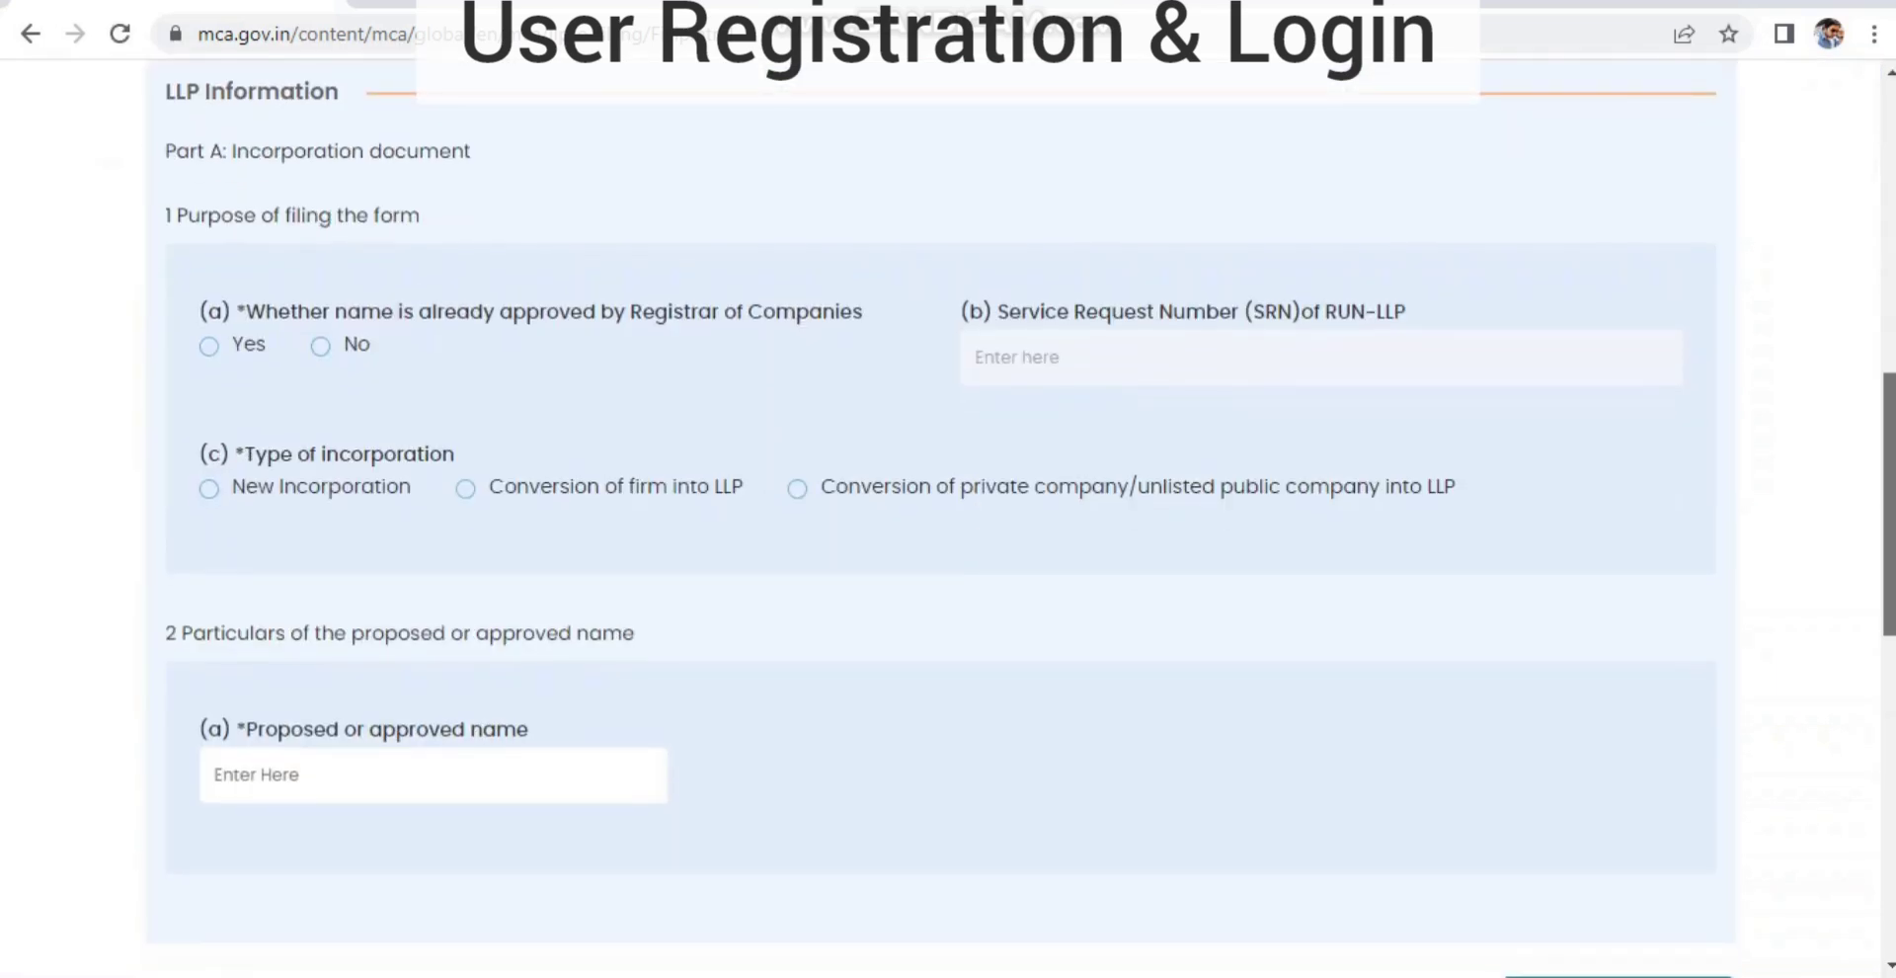
{"action": "scroll", "coordinate": [948, 518], "scroll_direction": "up", "scroll_amount": 7}
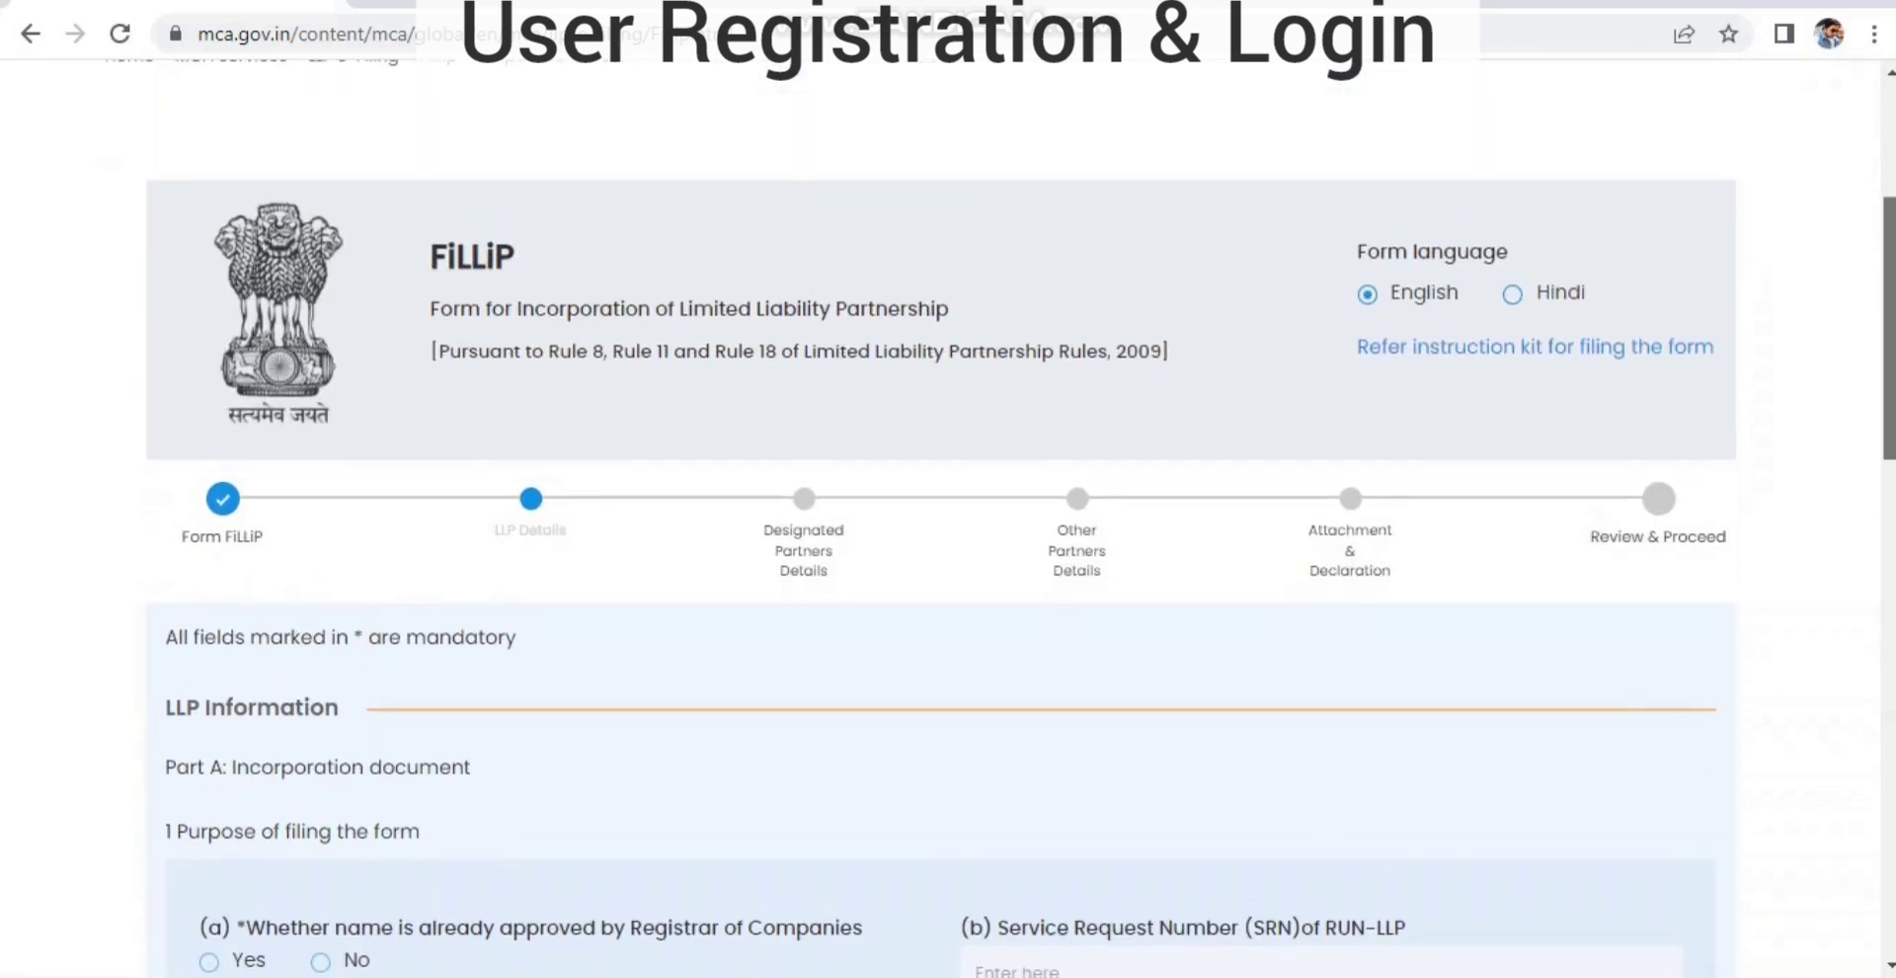
{"action": "scroll", "coordinate": [948, 518], "scroll_direction": "up", "scroll_amount": 2}
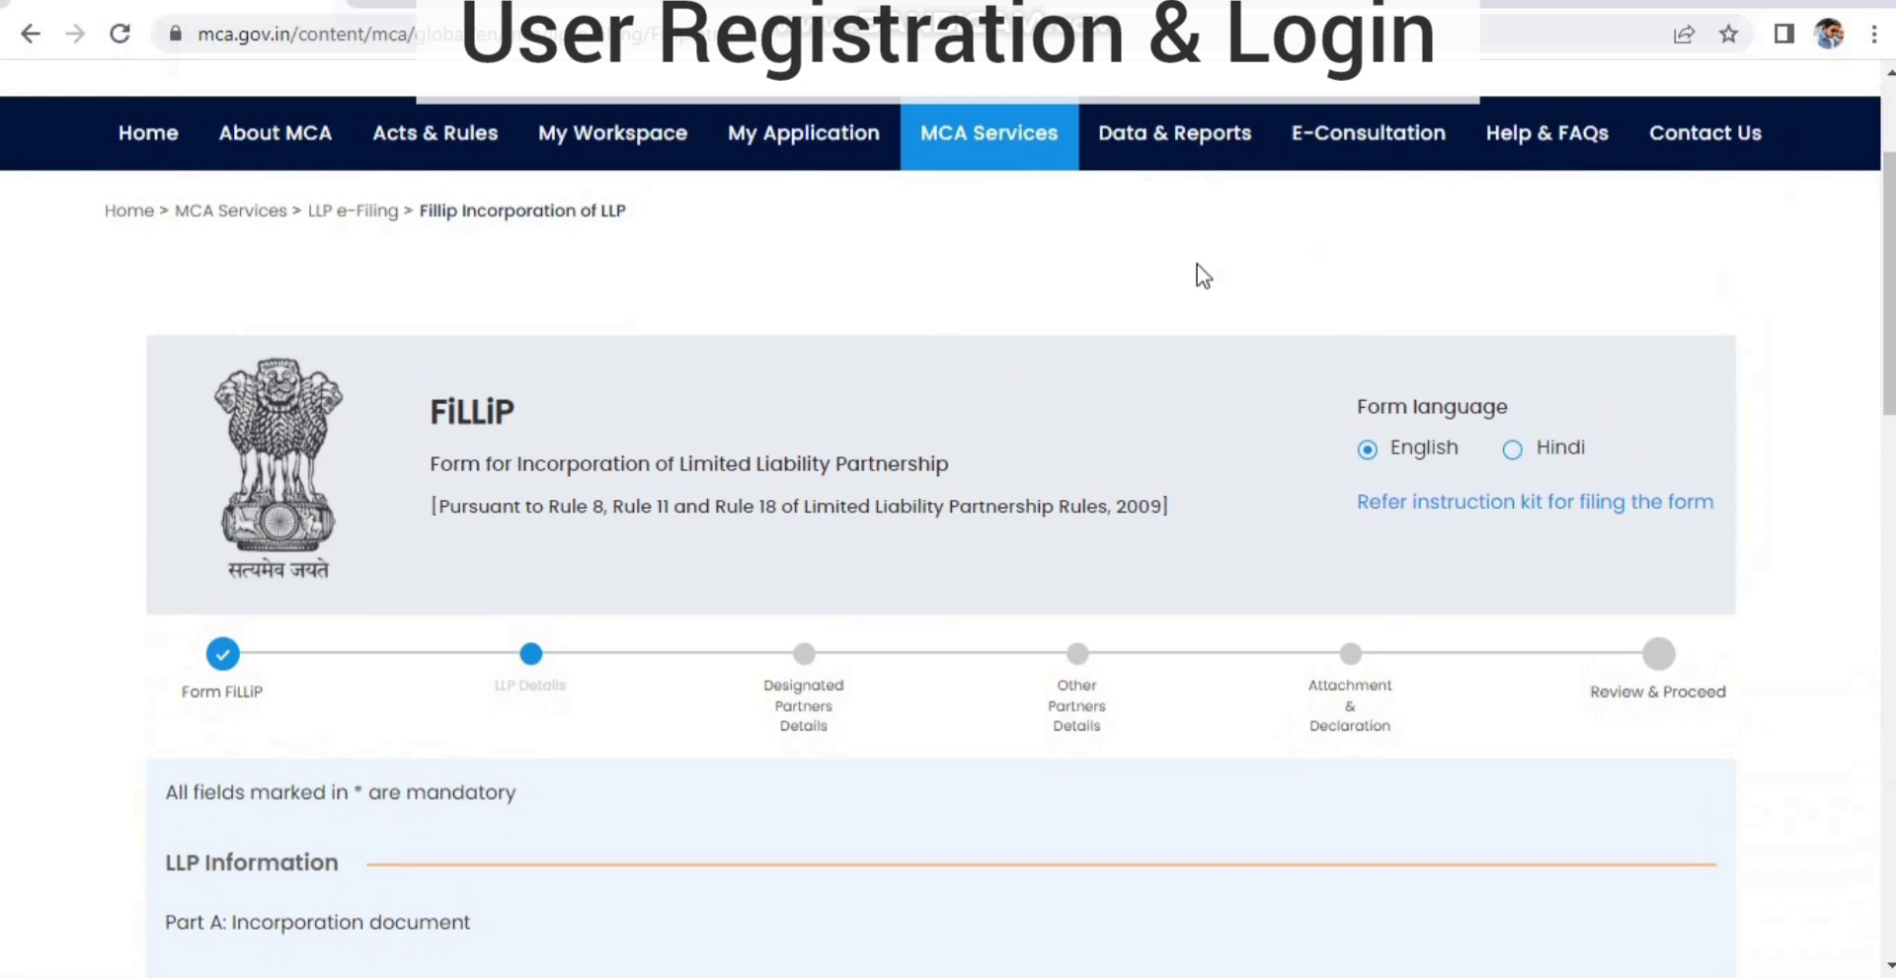
Request LLP e-Filing Form 3, which lands back on the empty My Application history.
{"action": "mouse_move", "coordinate": [982, 174]}
{"action": "mouse_move", "coordinate": [981, 296]}
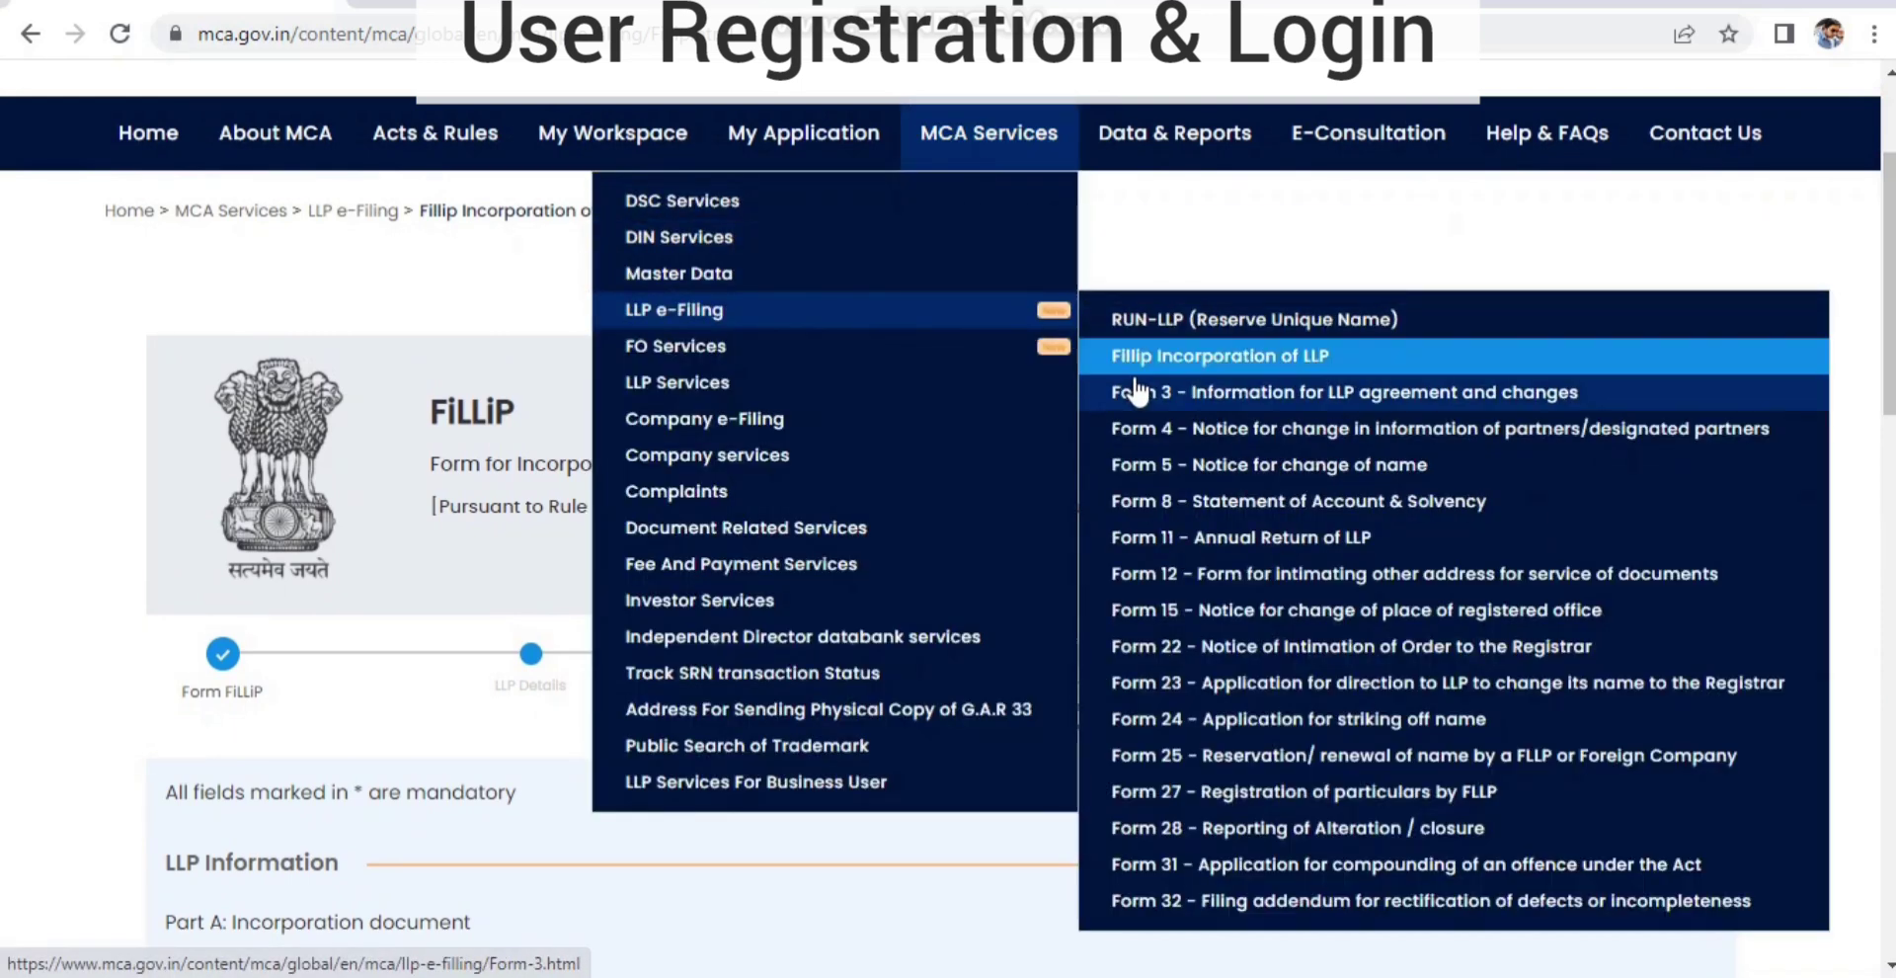
{"action": "left_click", "coordinate": [1151, 397]}
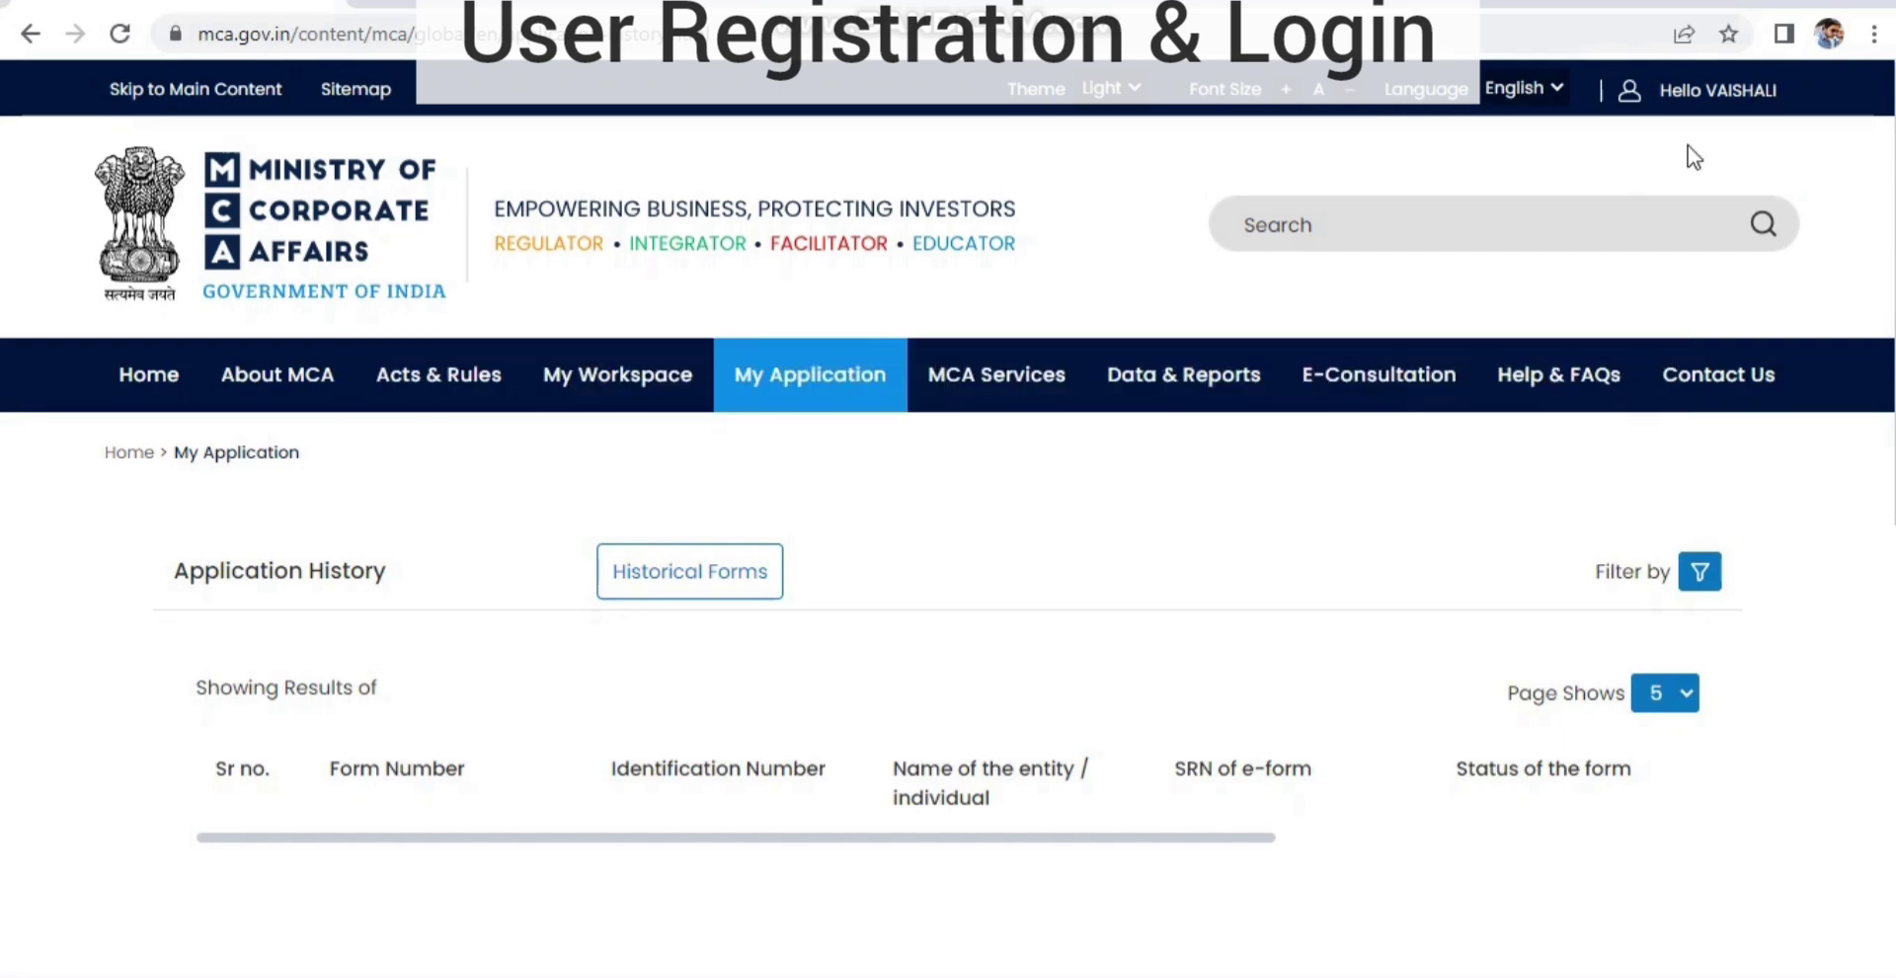
Go to Profile Update from the Hello user menu and scroll to User Details.
{"action": "left_click", "coordinate": [1722, 104]}
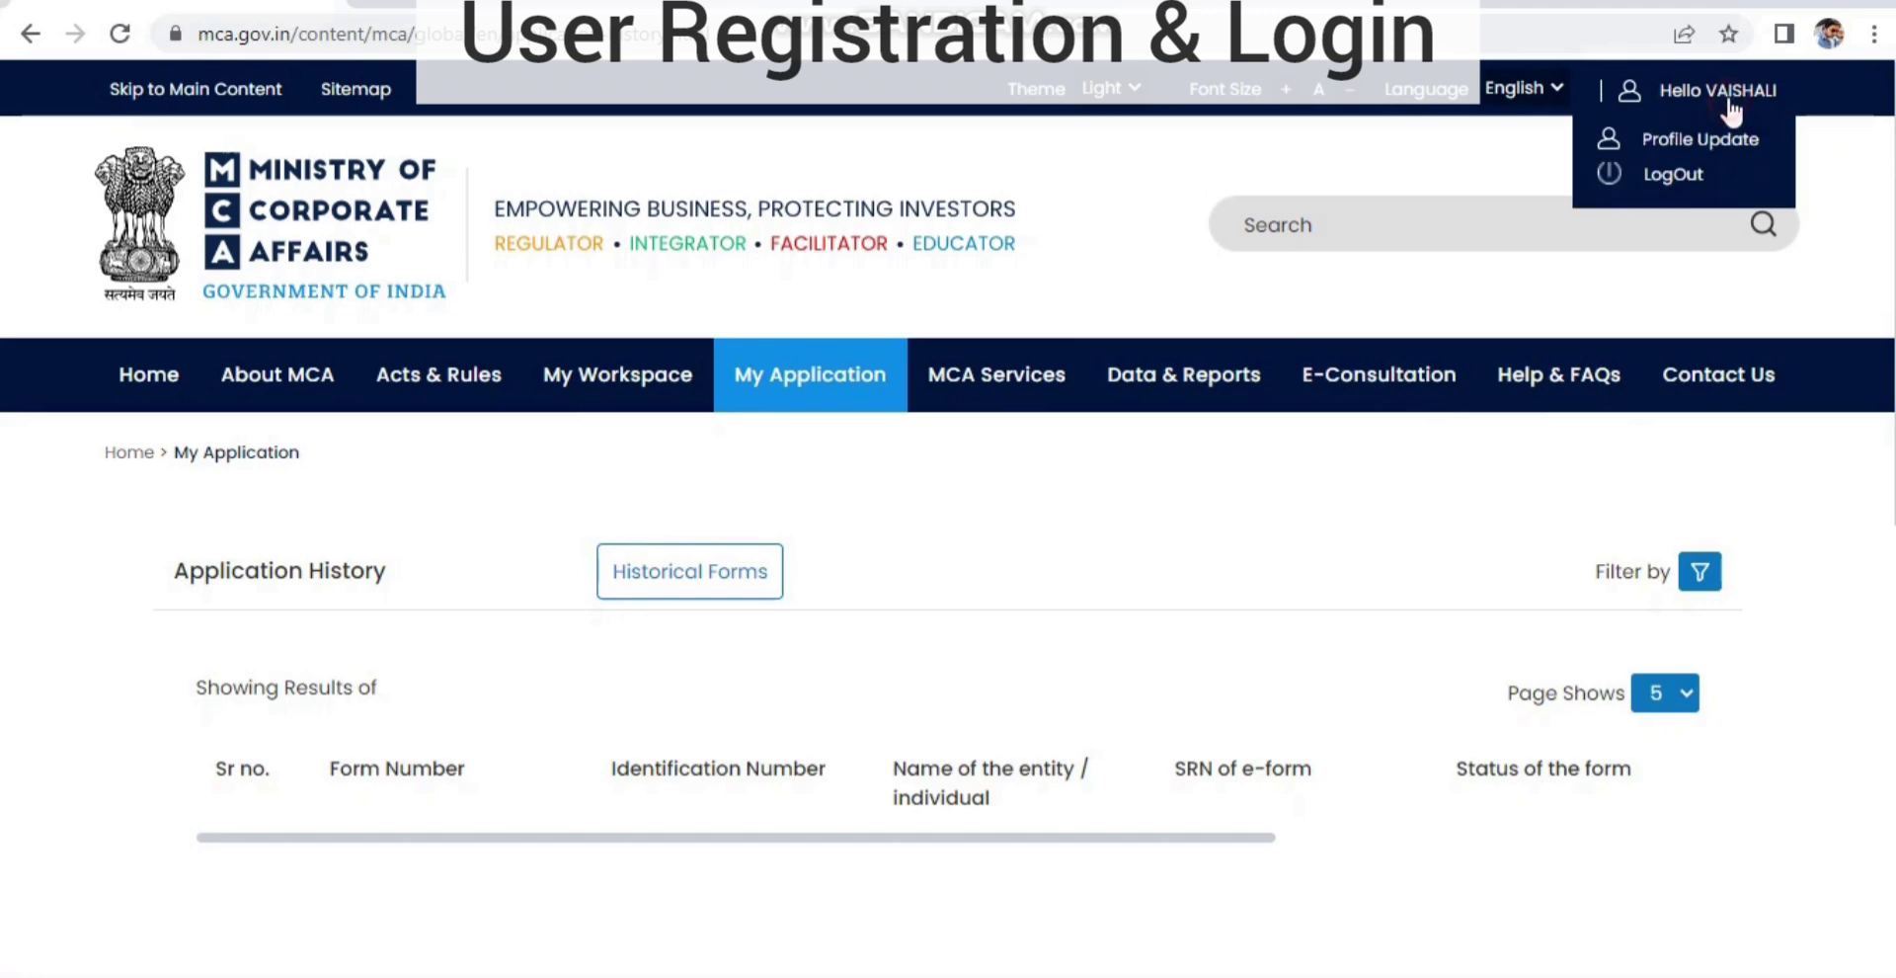
{"action": "left_click", "coordinate": [1714, 141]}
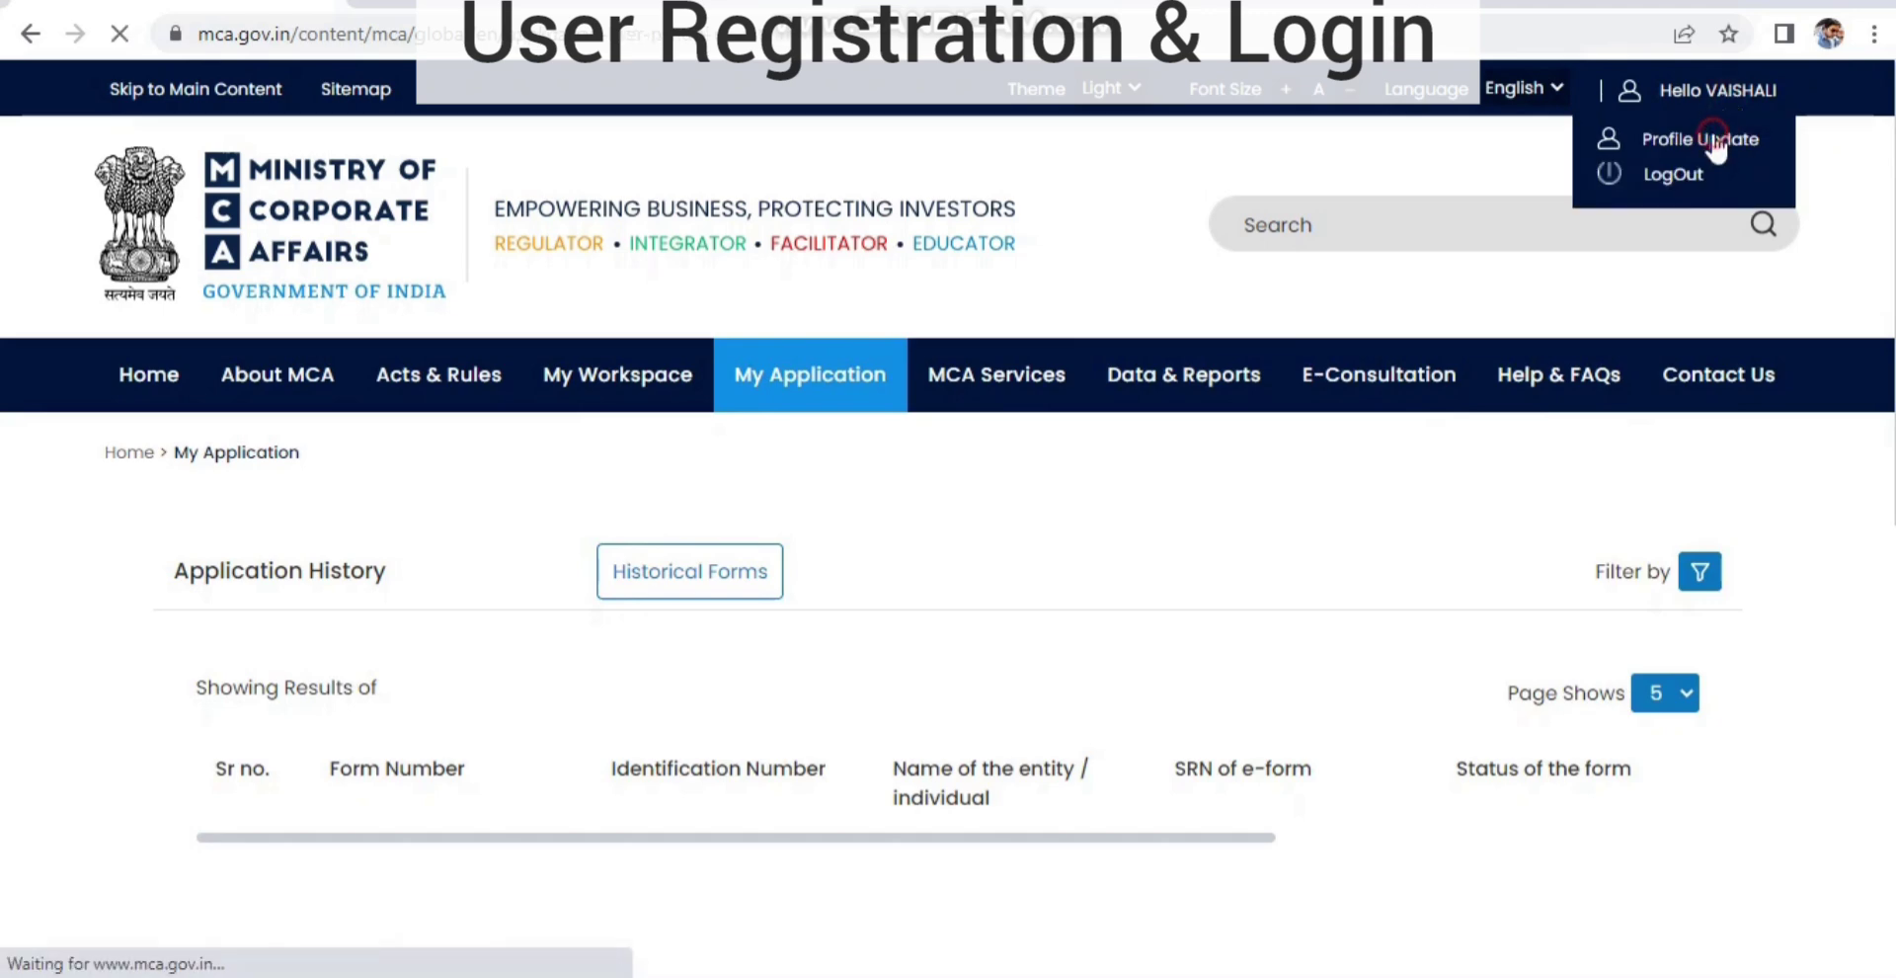
{"action": "mouse_move", "coordinate": [1087, 361]}
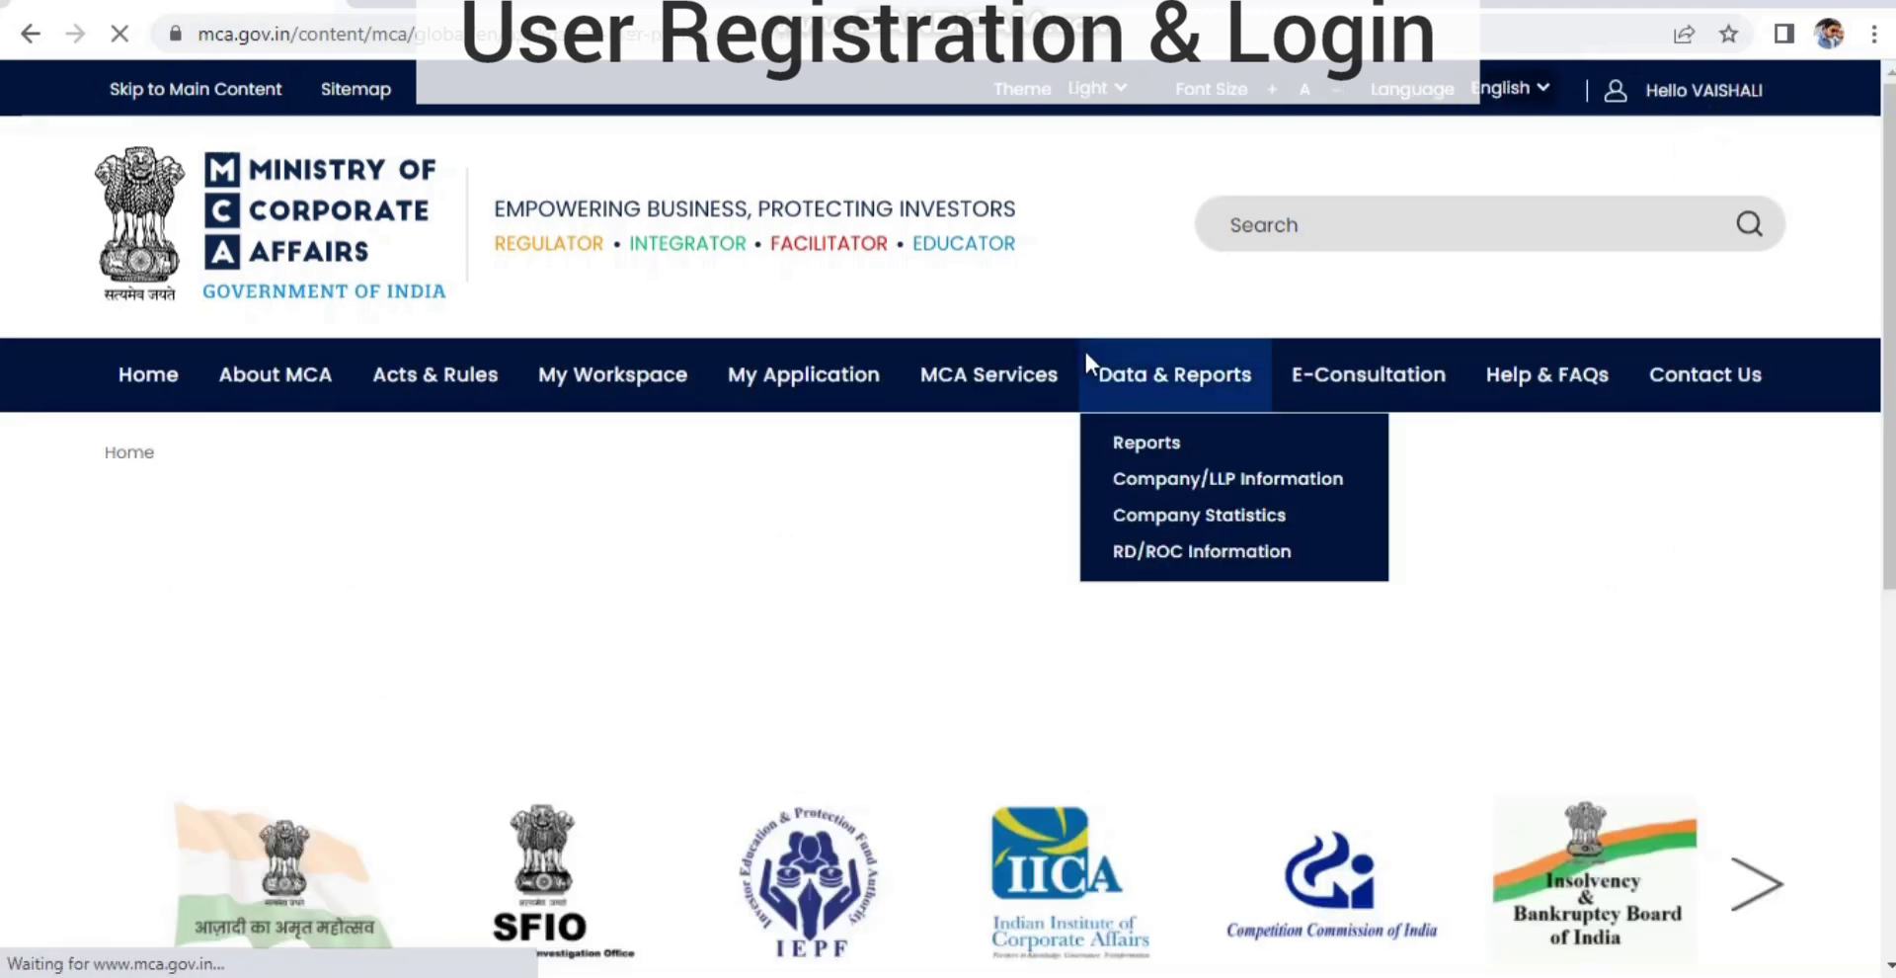
{"action": "mouse_move", "coordinate": [1318, 494]}
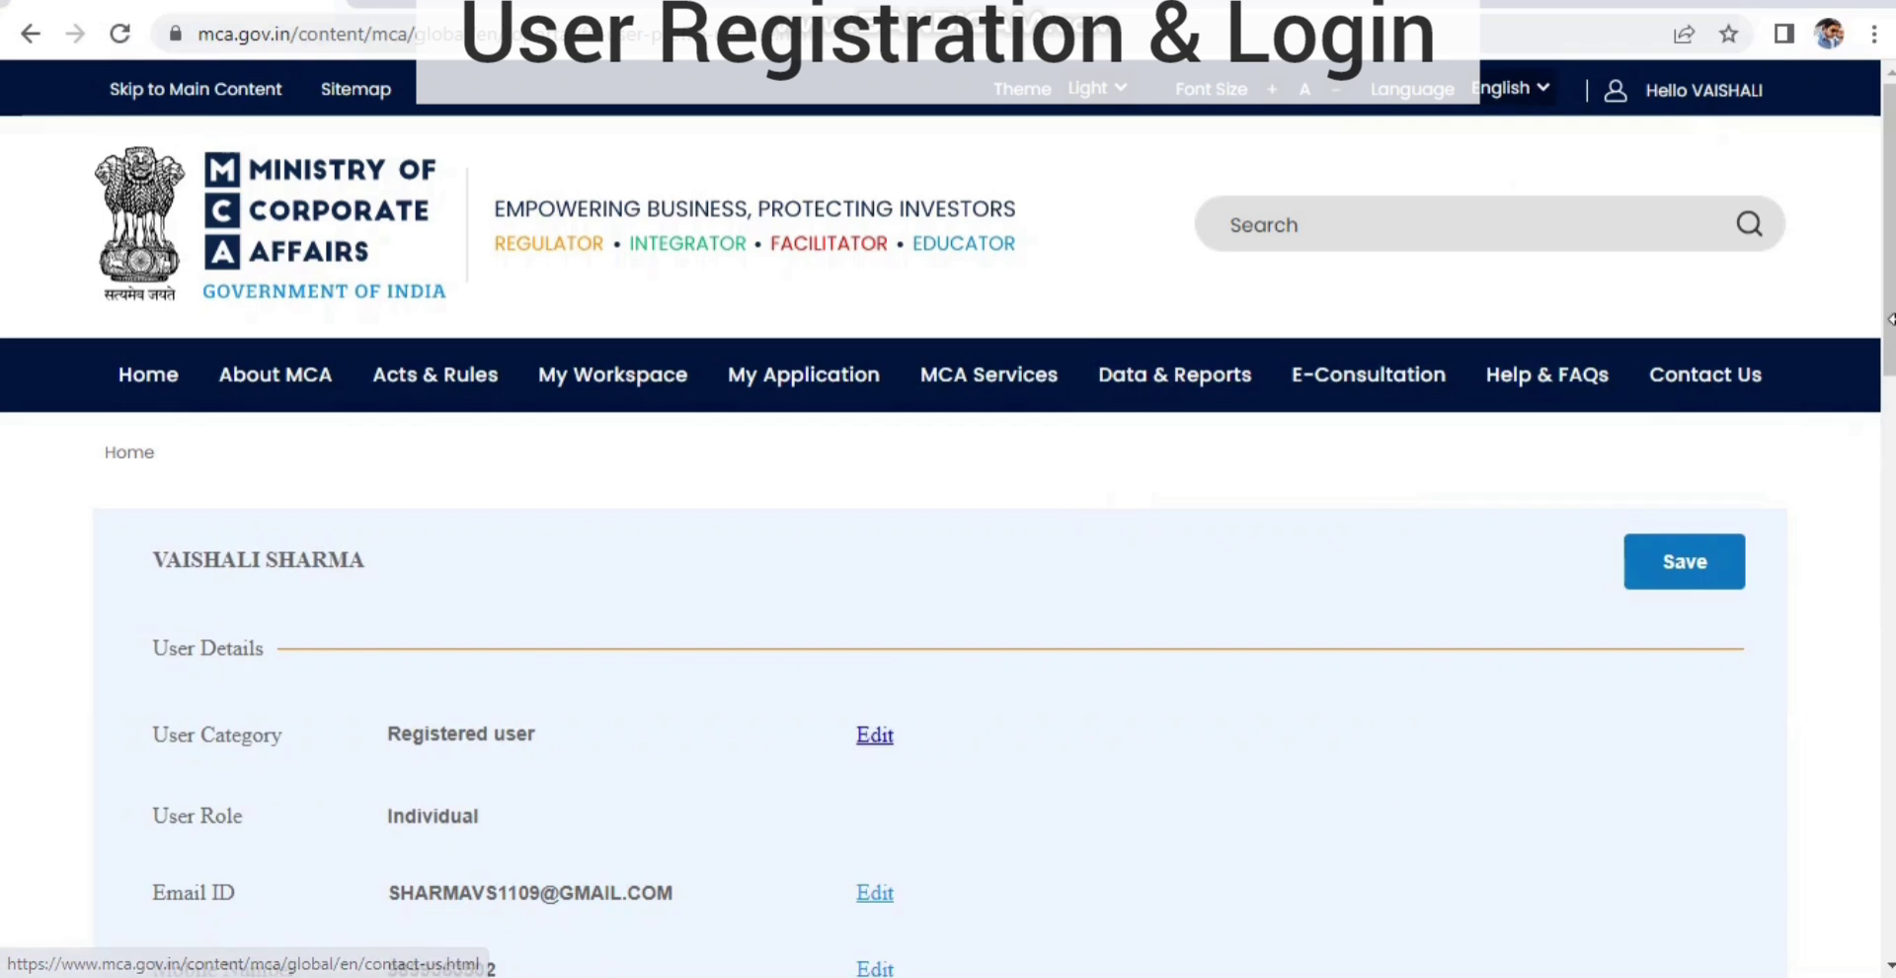
{"action": "scroll", "coordinate": [940, 510], "scroll_direction": "down", "scroll_amount": 3}
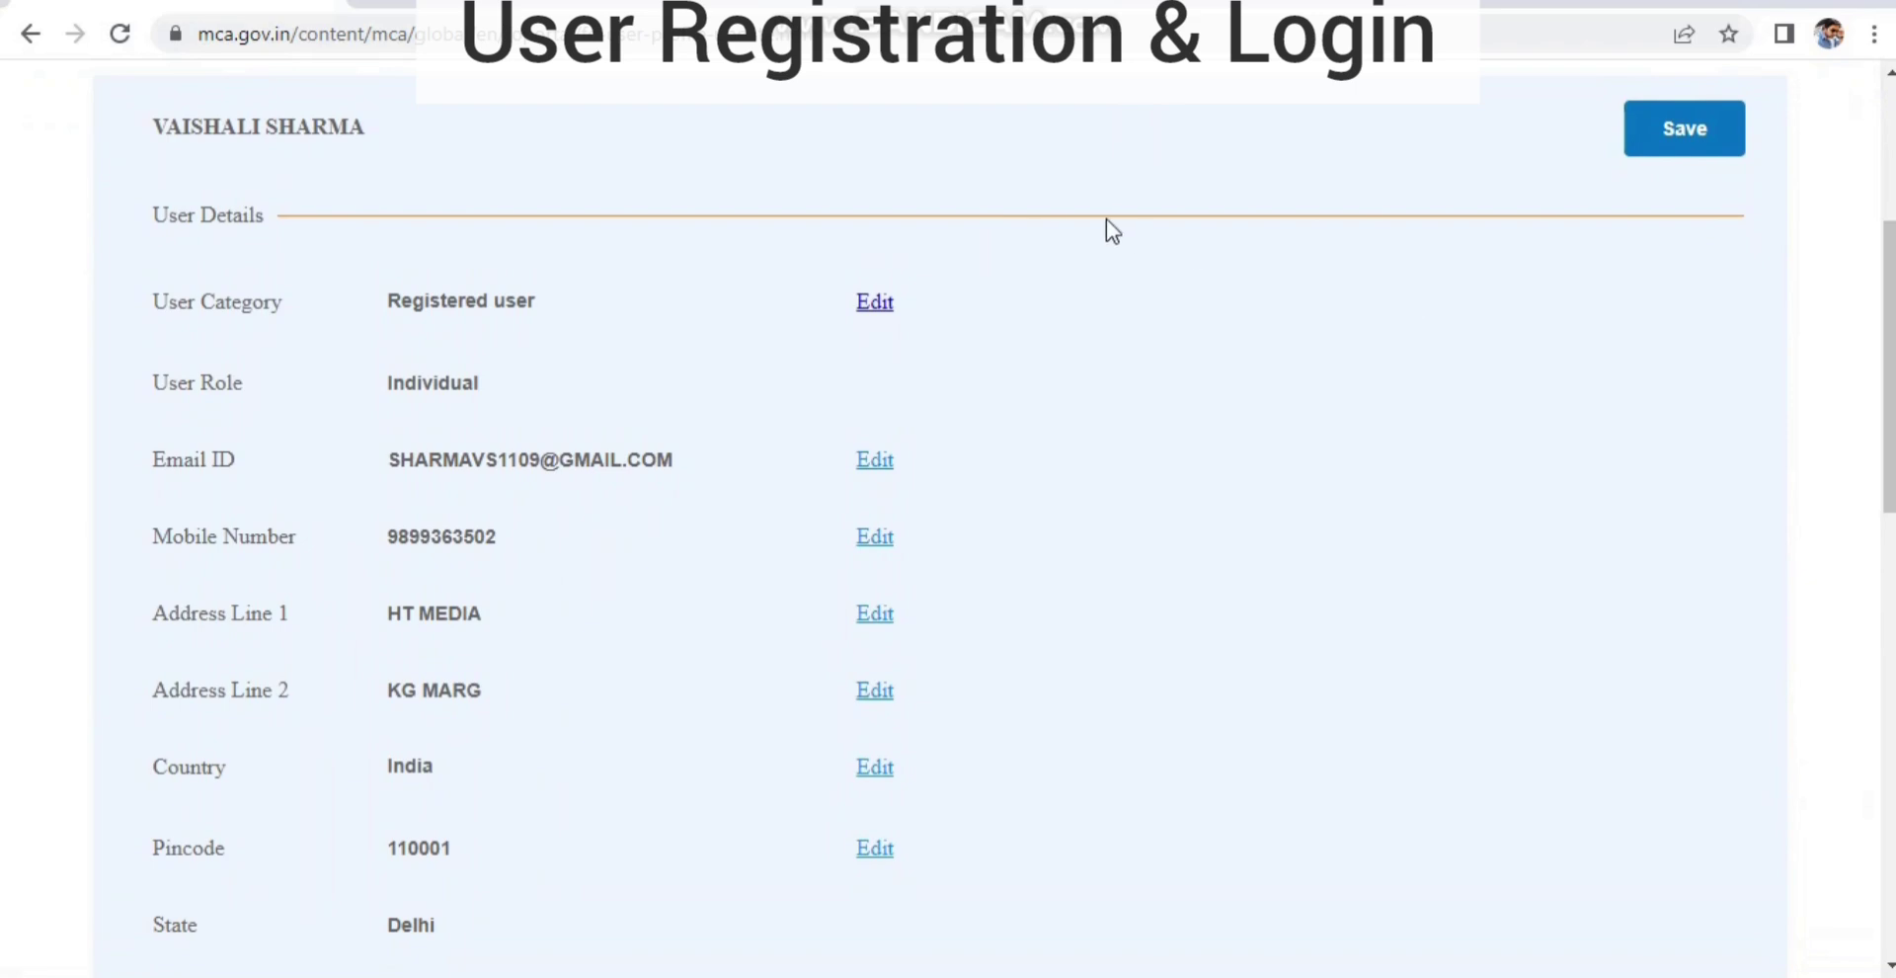
Make User Category editable and change it to Business user.
{"action": "left_click", "coordinate": [878, 303]}
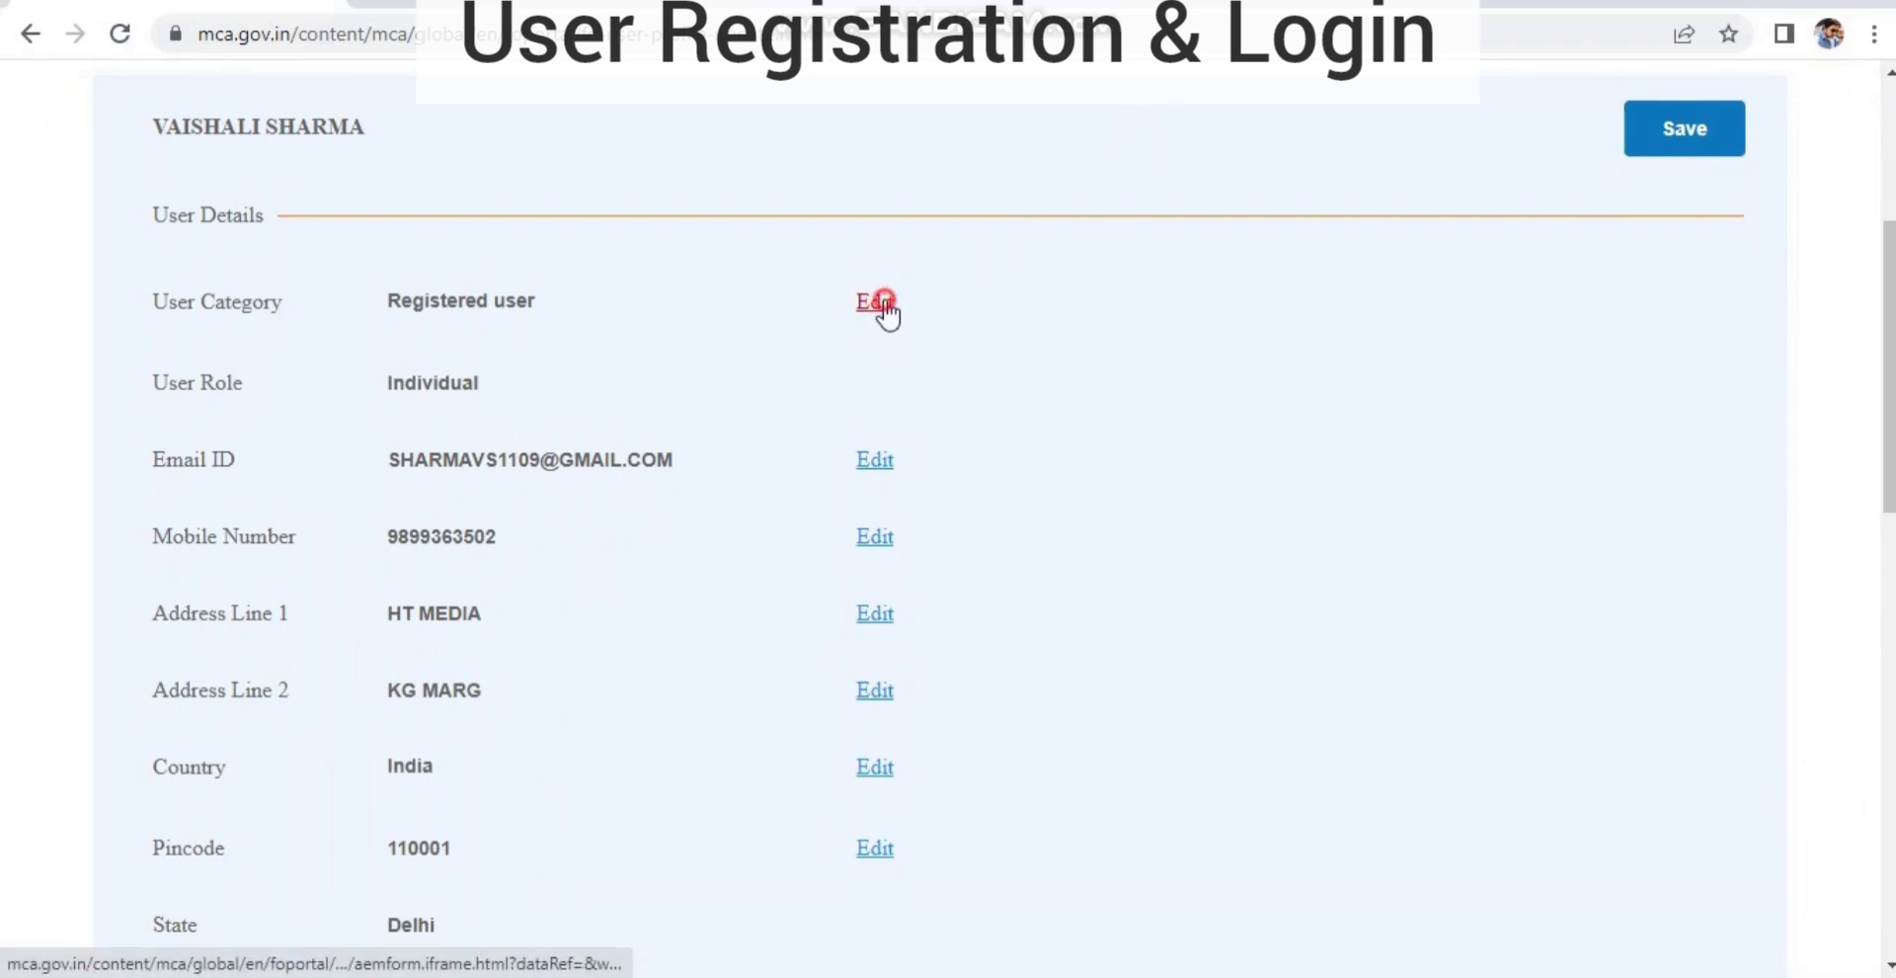
{"action": "left_click", "coordinate": [725, 303]}
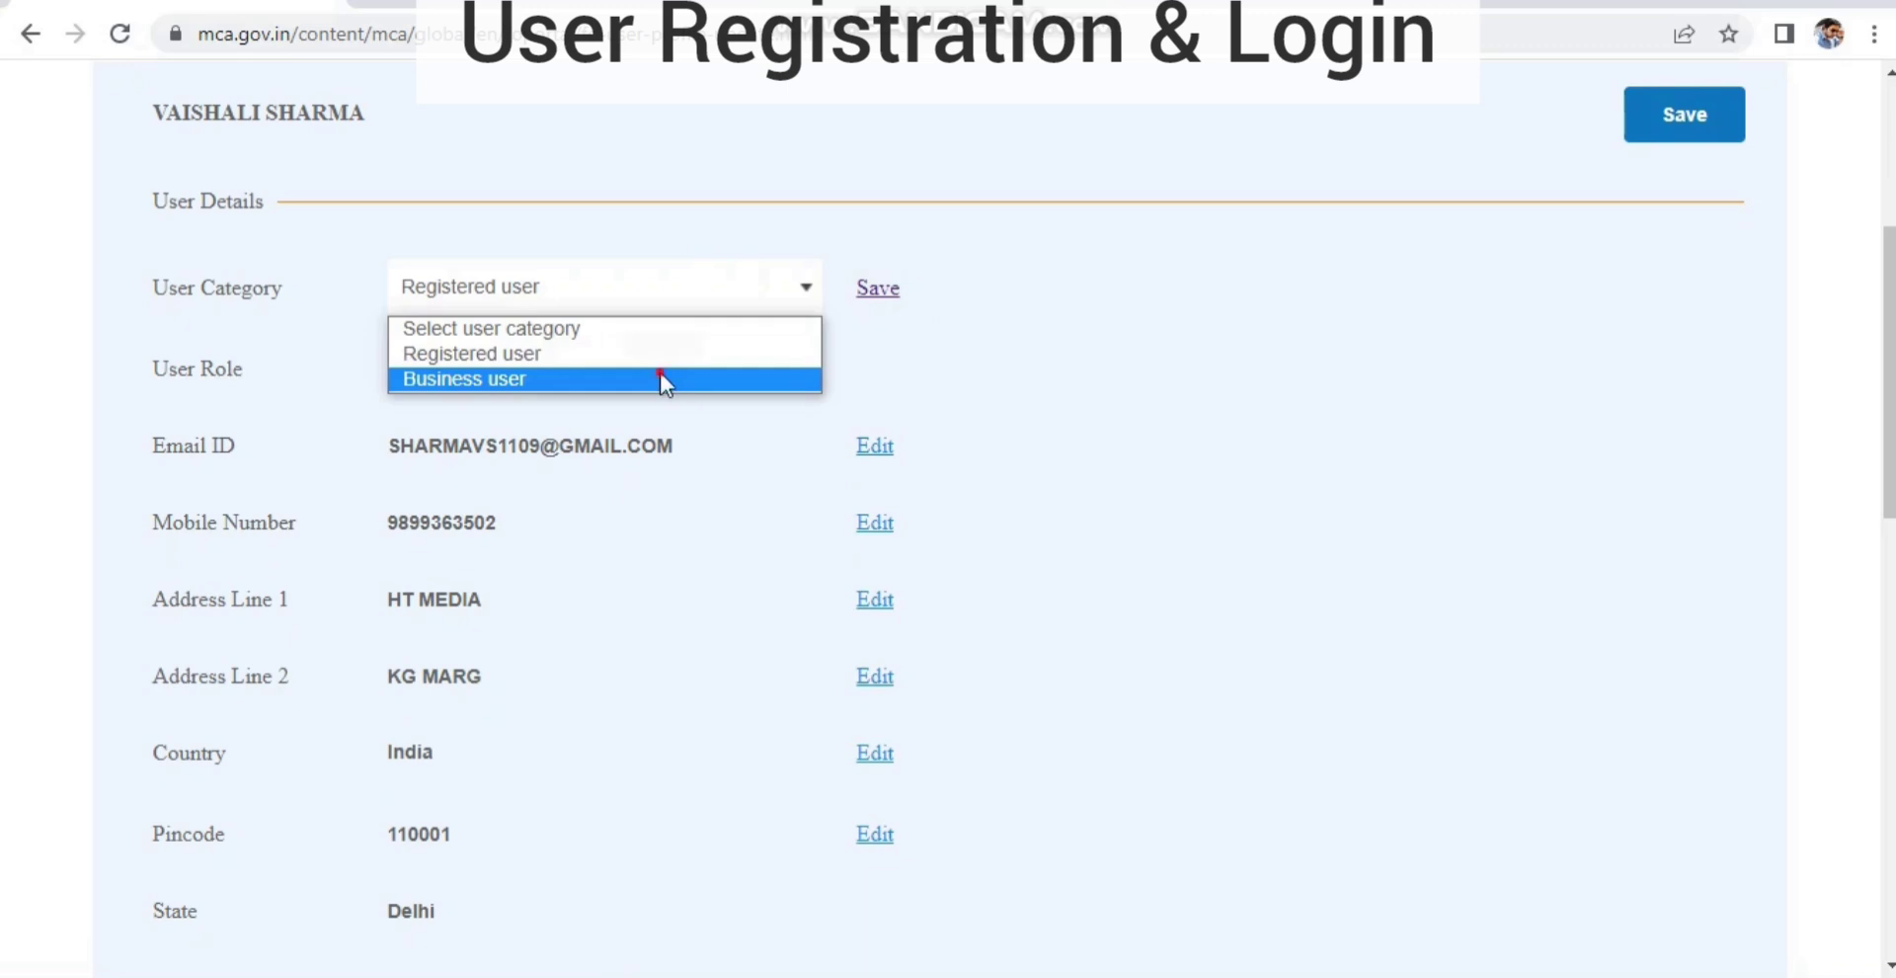
{"action": "left_click", "coordinate": [659, 375]}
After trying Director and Manager roles, add the Professional role with ICSI as institute.
{"action": "left_click", "coordinate": [1293, 382]}
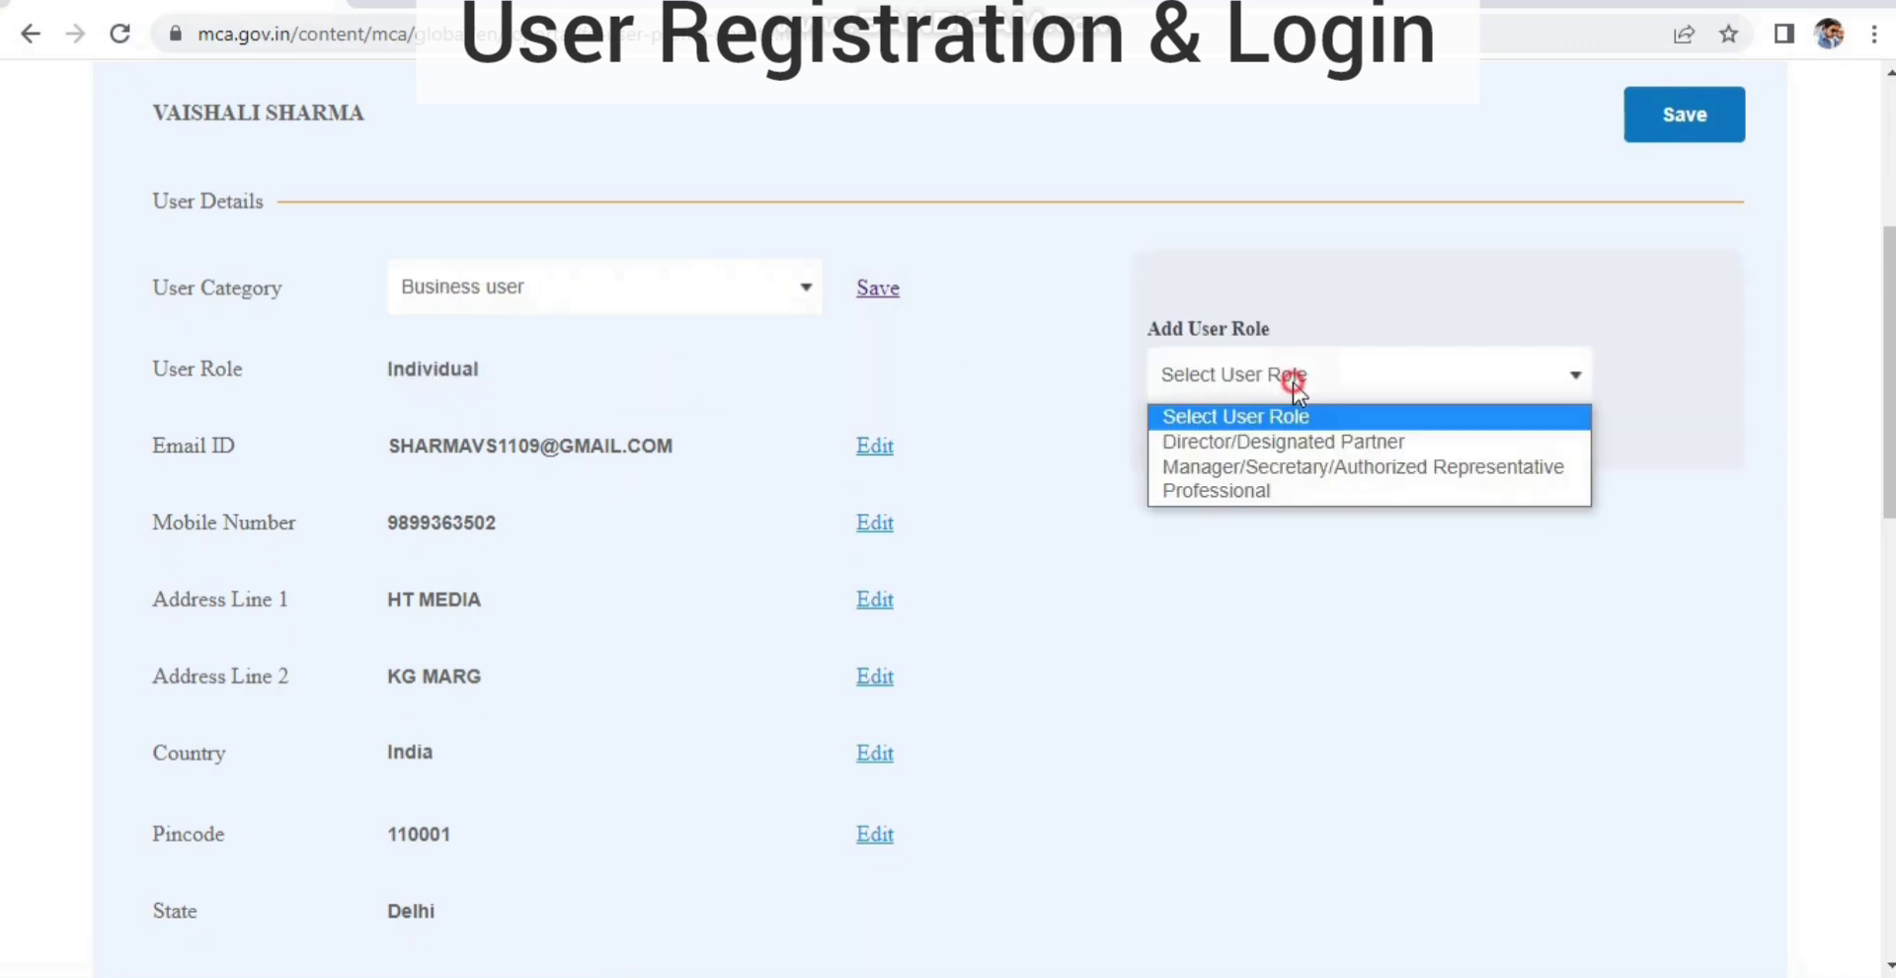
{"action": "left_click", "coordinate": [1282, 440]}
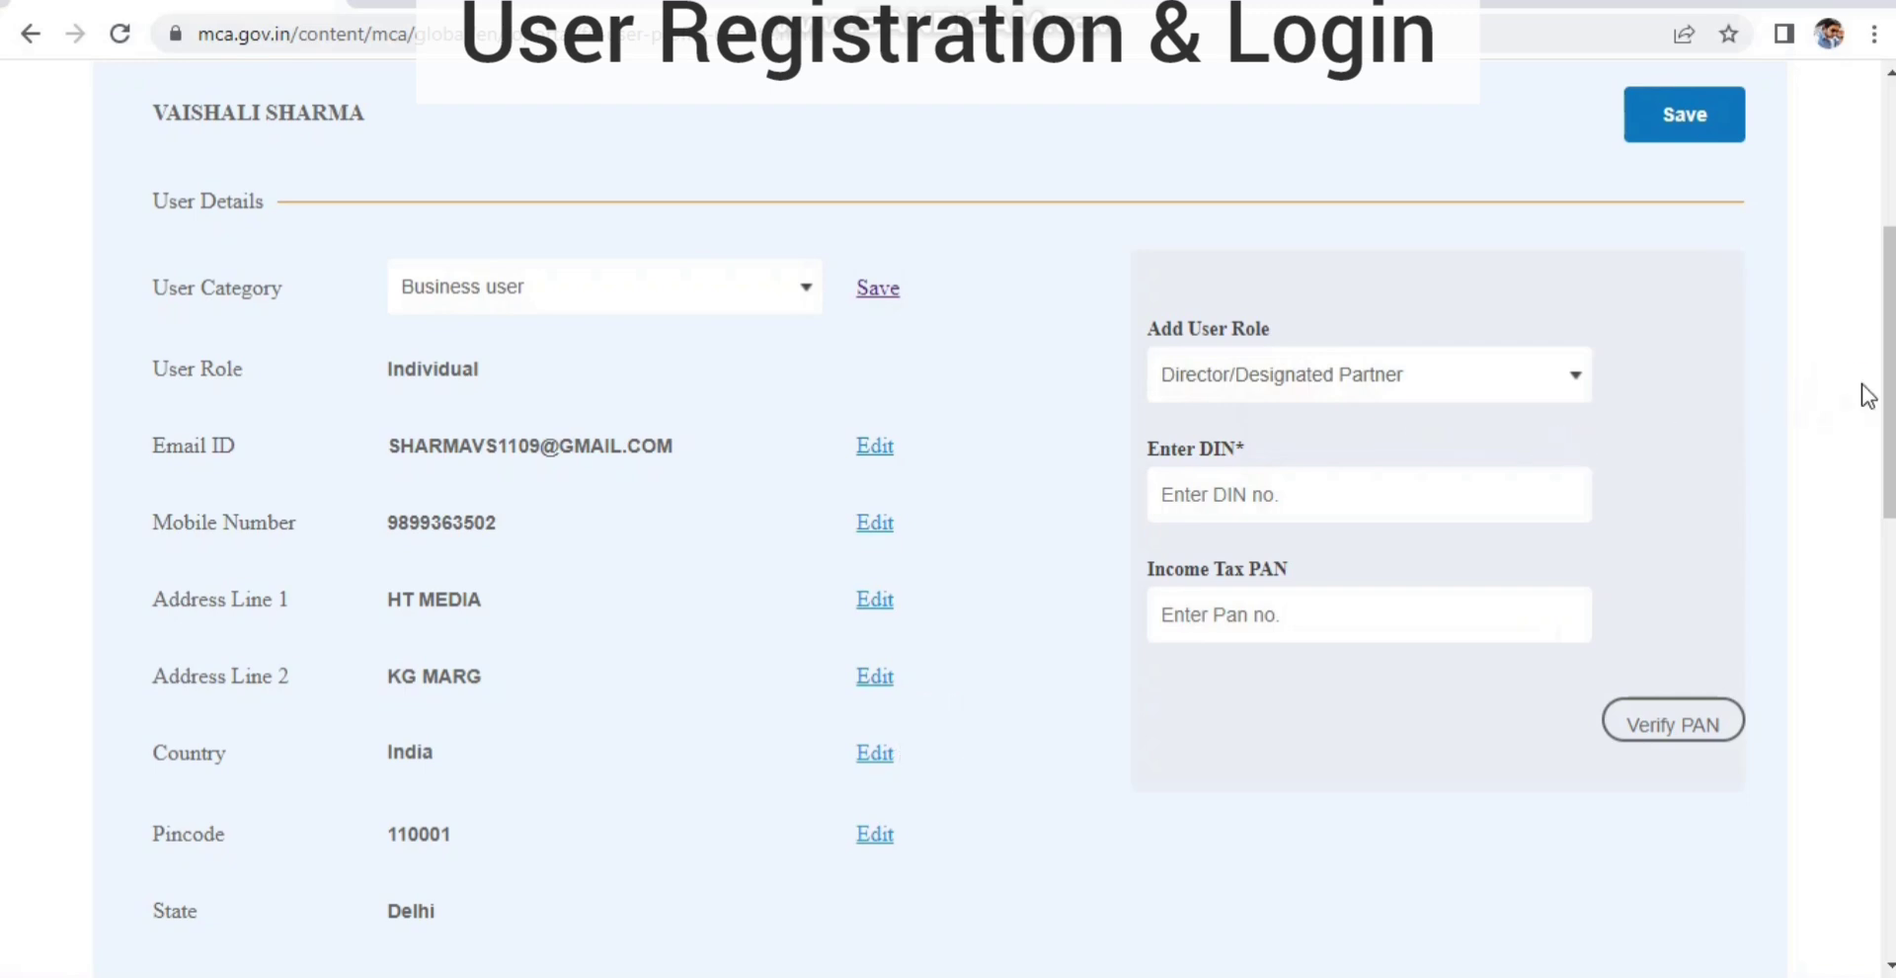
{"action": "left_click", "coordinate": [1397, 383]}
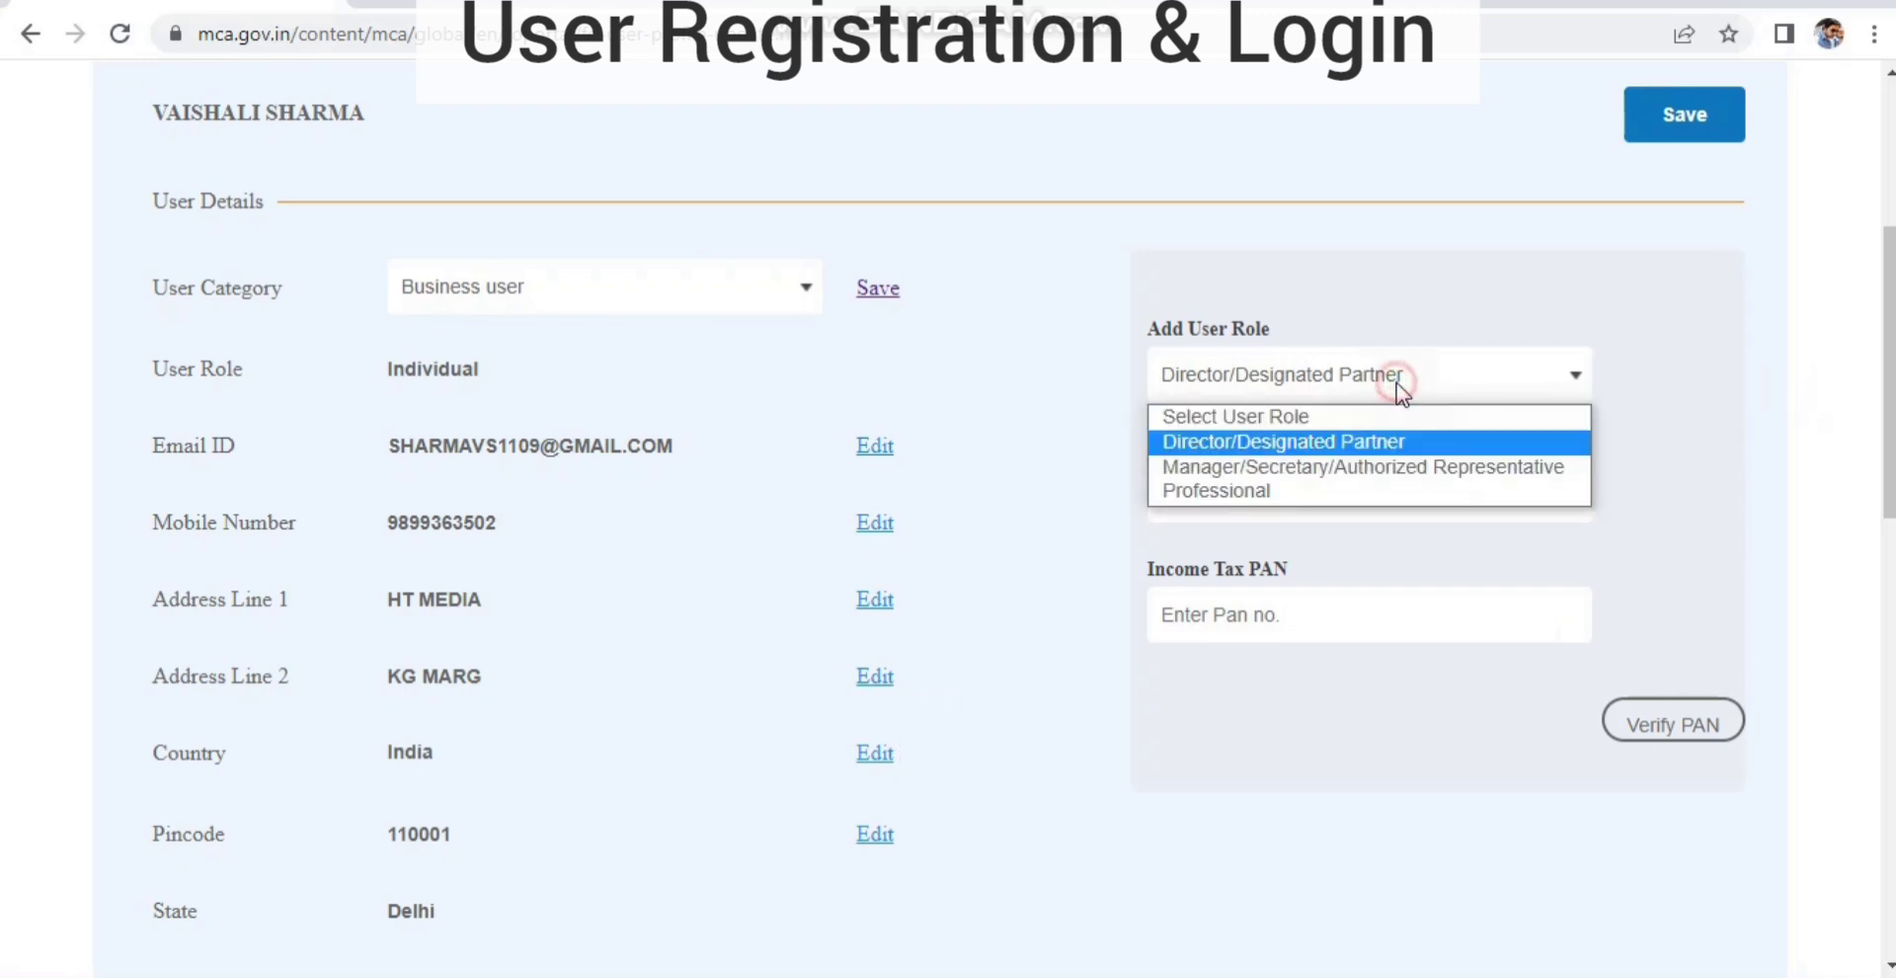
{"action": "left_click", "coordinate": [1331, 468]}
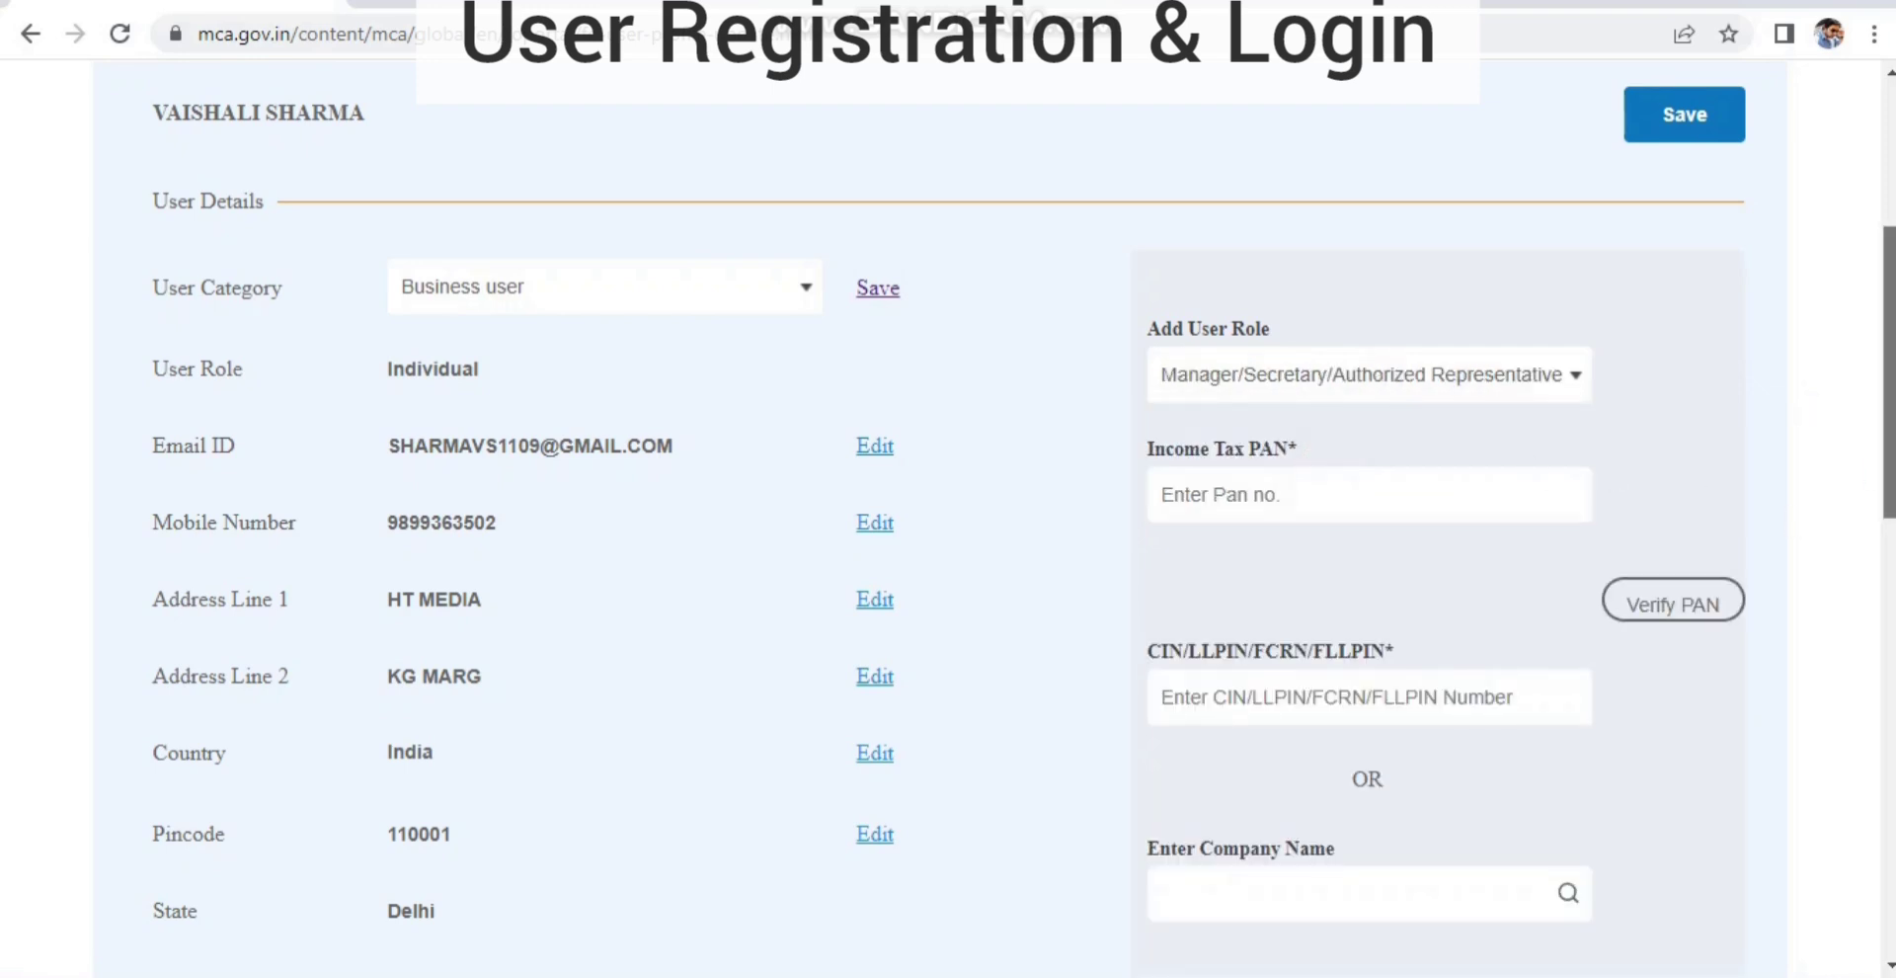
{"action": "scroll", "coordinate": [1888, 410], "scroll_direction": "down", "scroll_amount": 1}
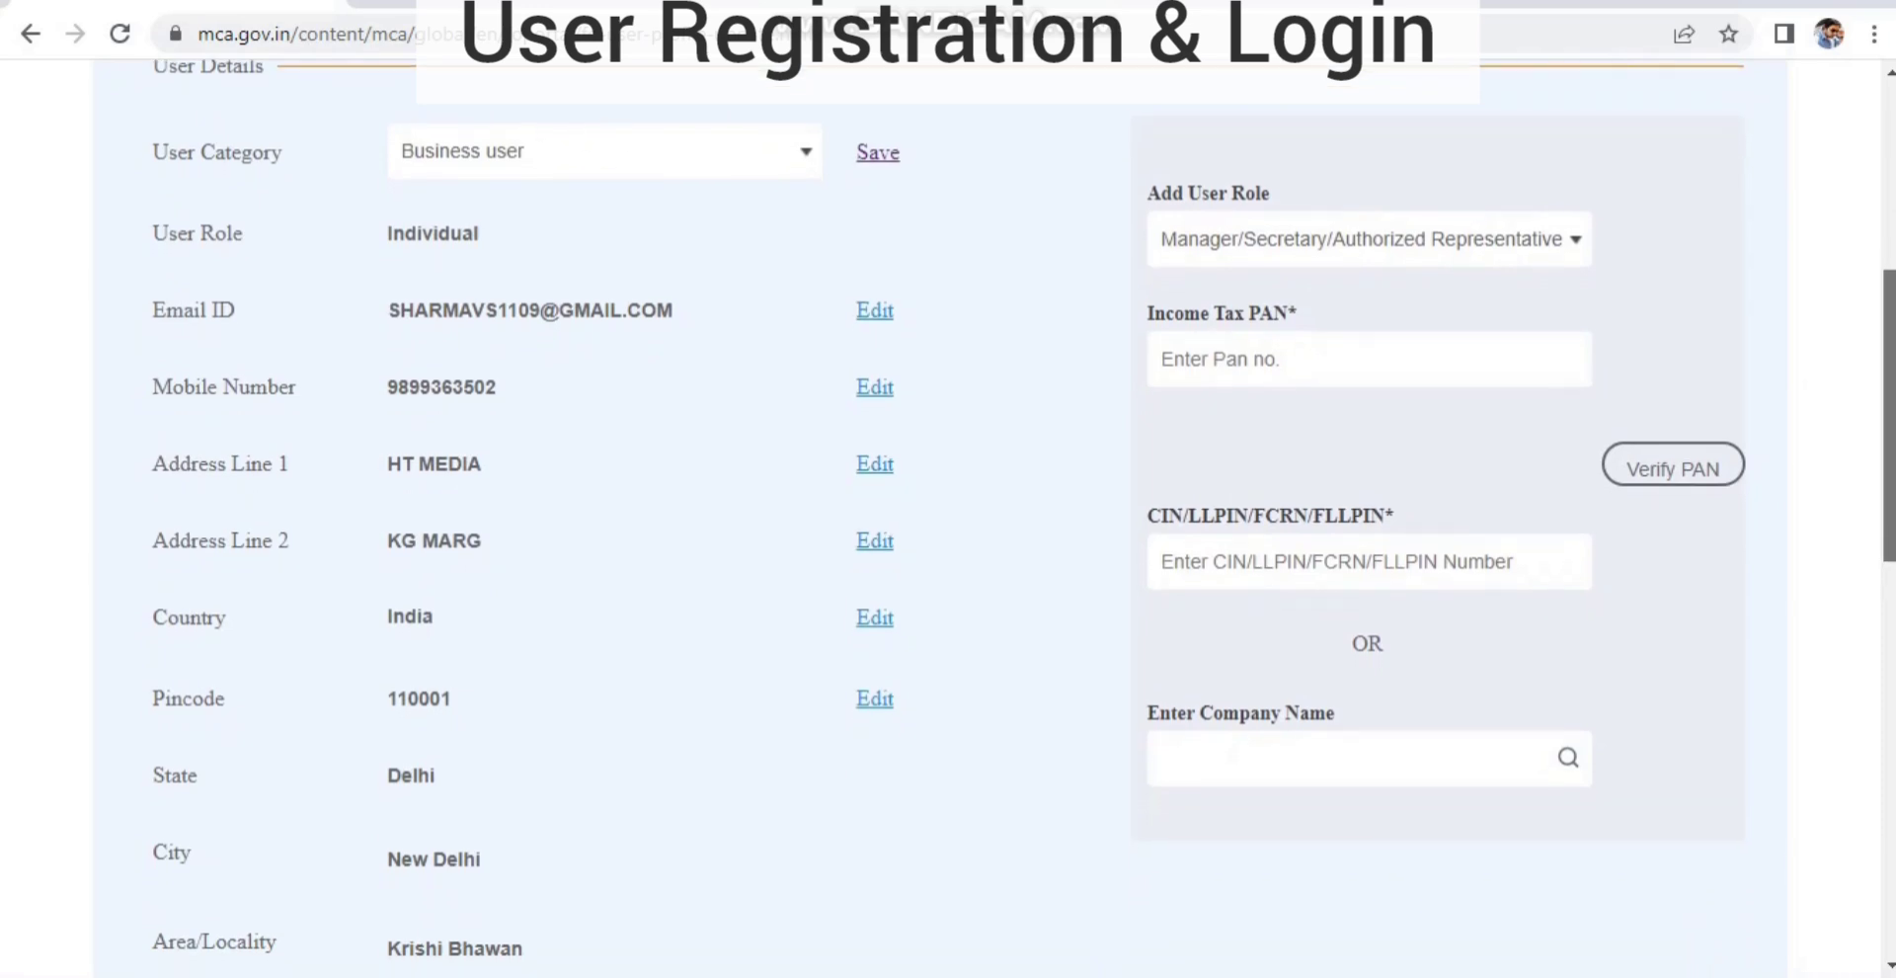
{"action": "left_click", "coordinate": [1398, 232]}
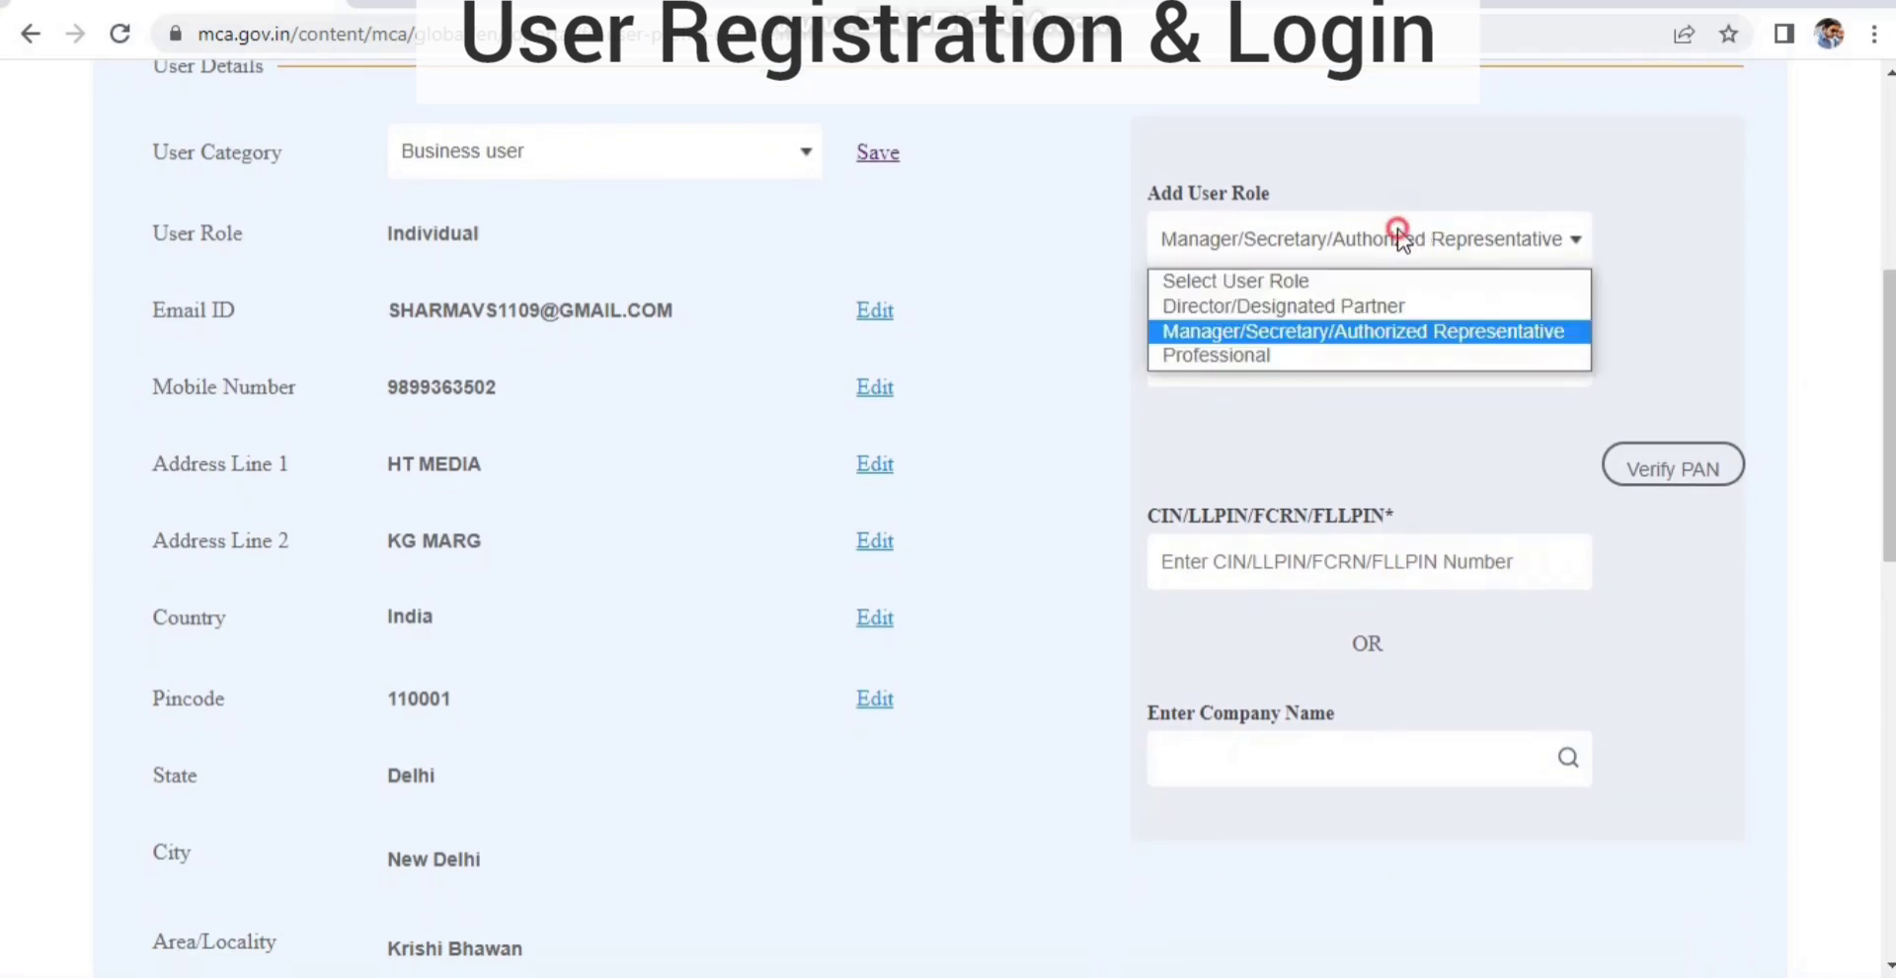
{"action": "left_click", "coordinate": [1301, 348]}
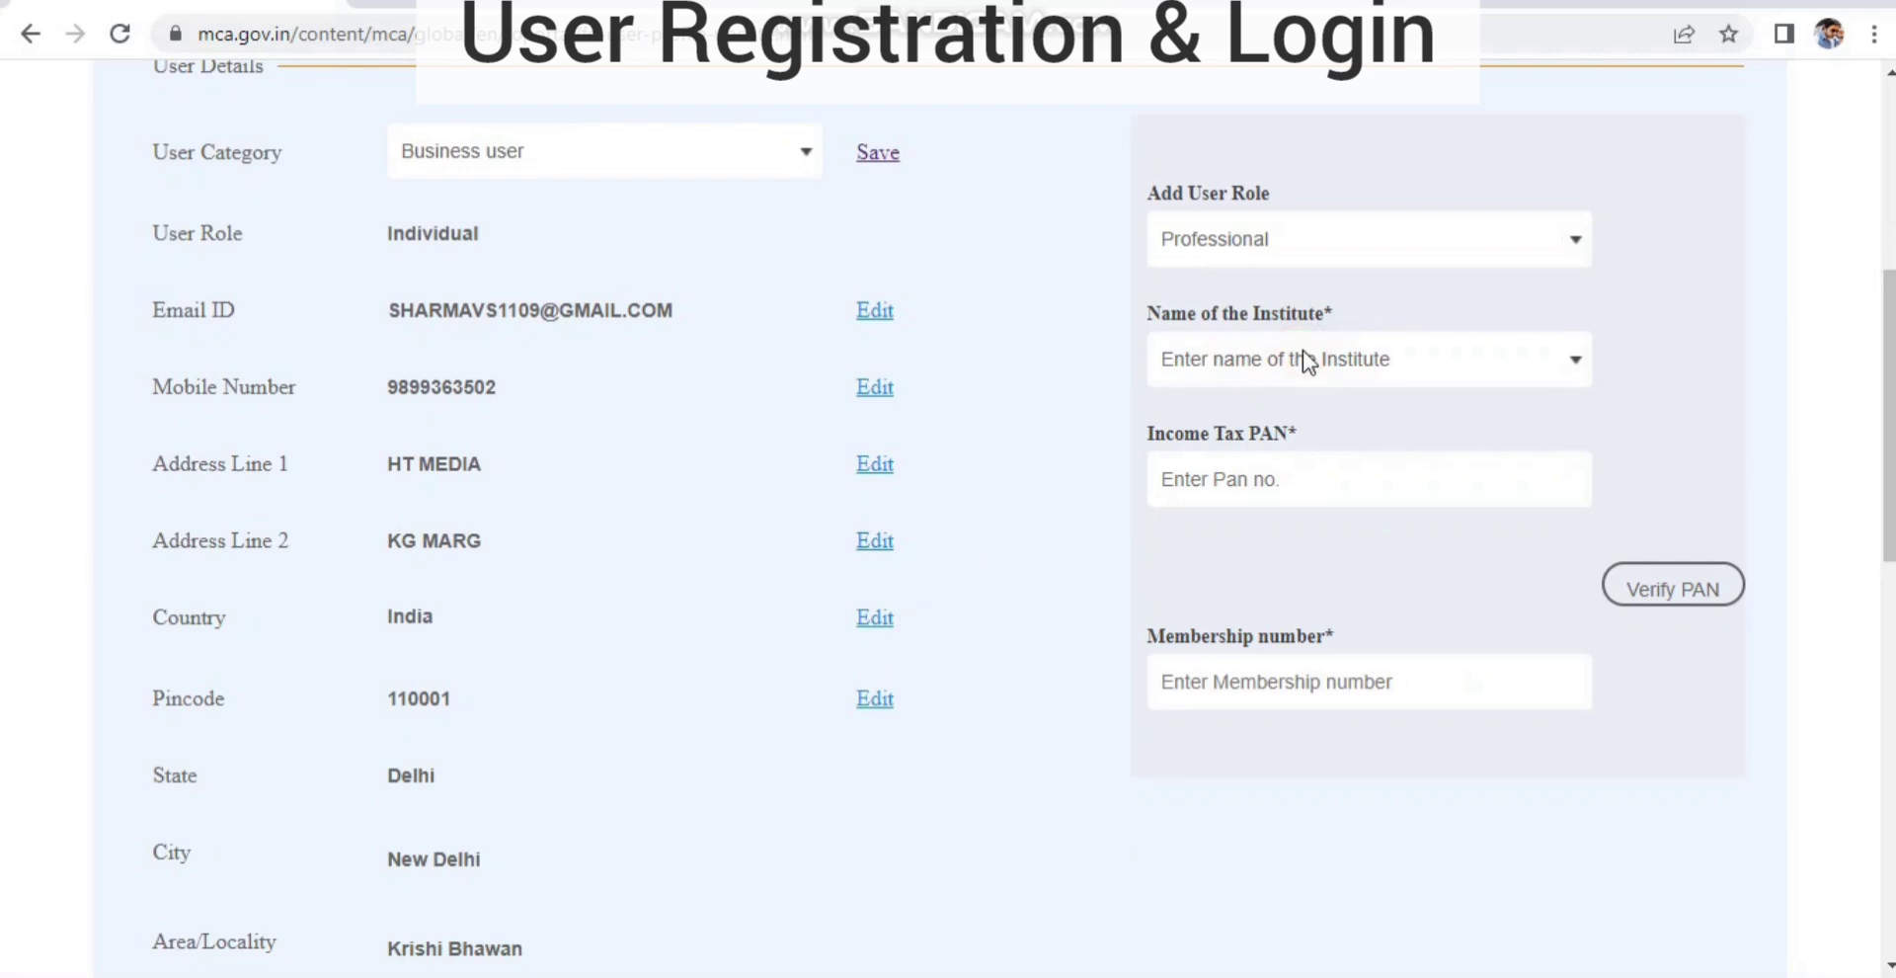
{"action": "left_click", "coordinate": [1313, 357]}
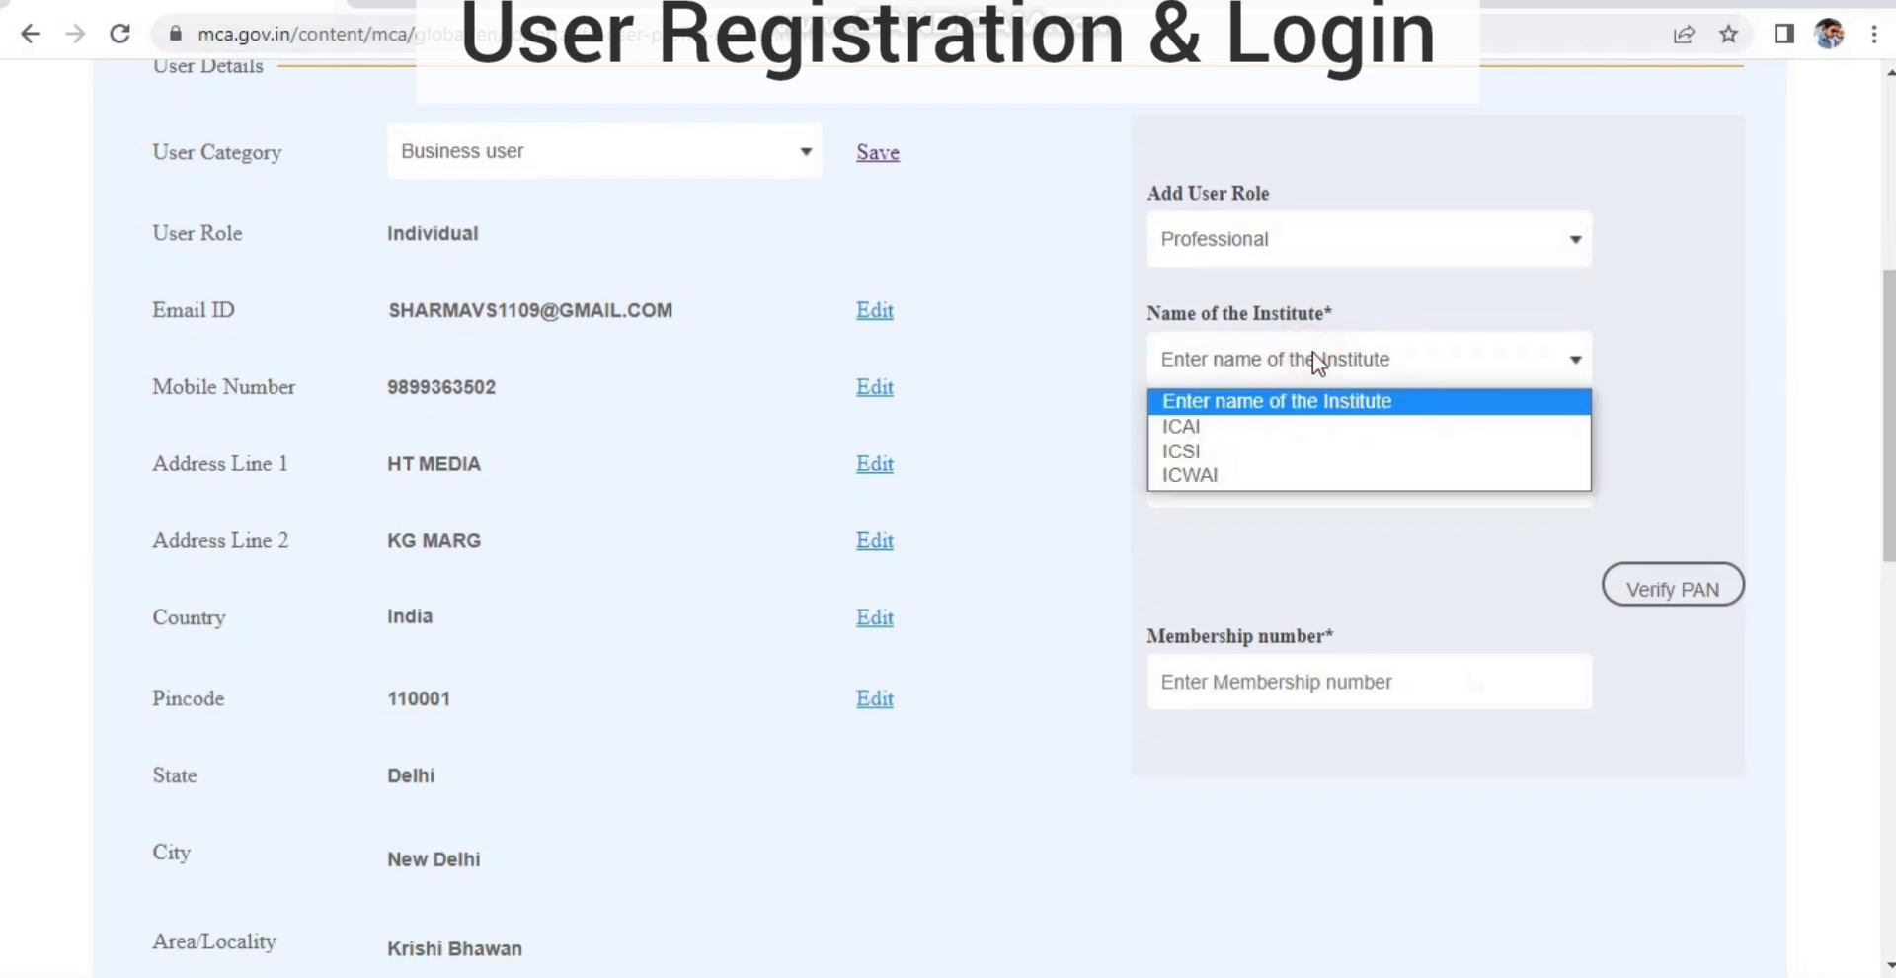
{"action": "left_click", "coordinate": [1252, 443]}
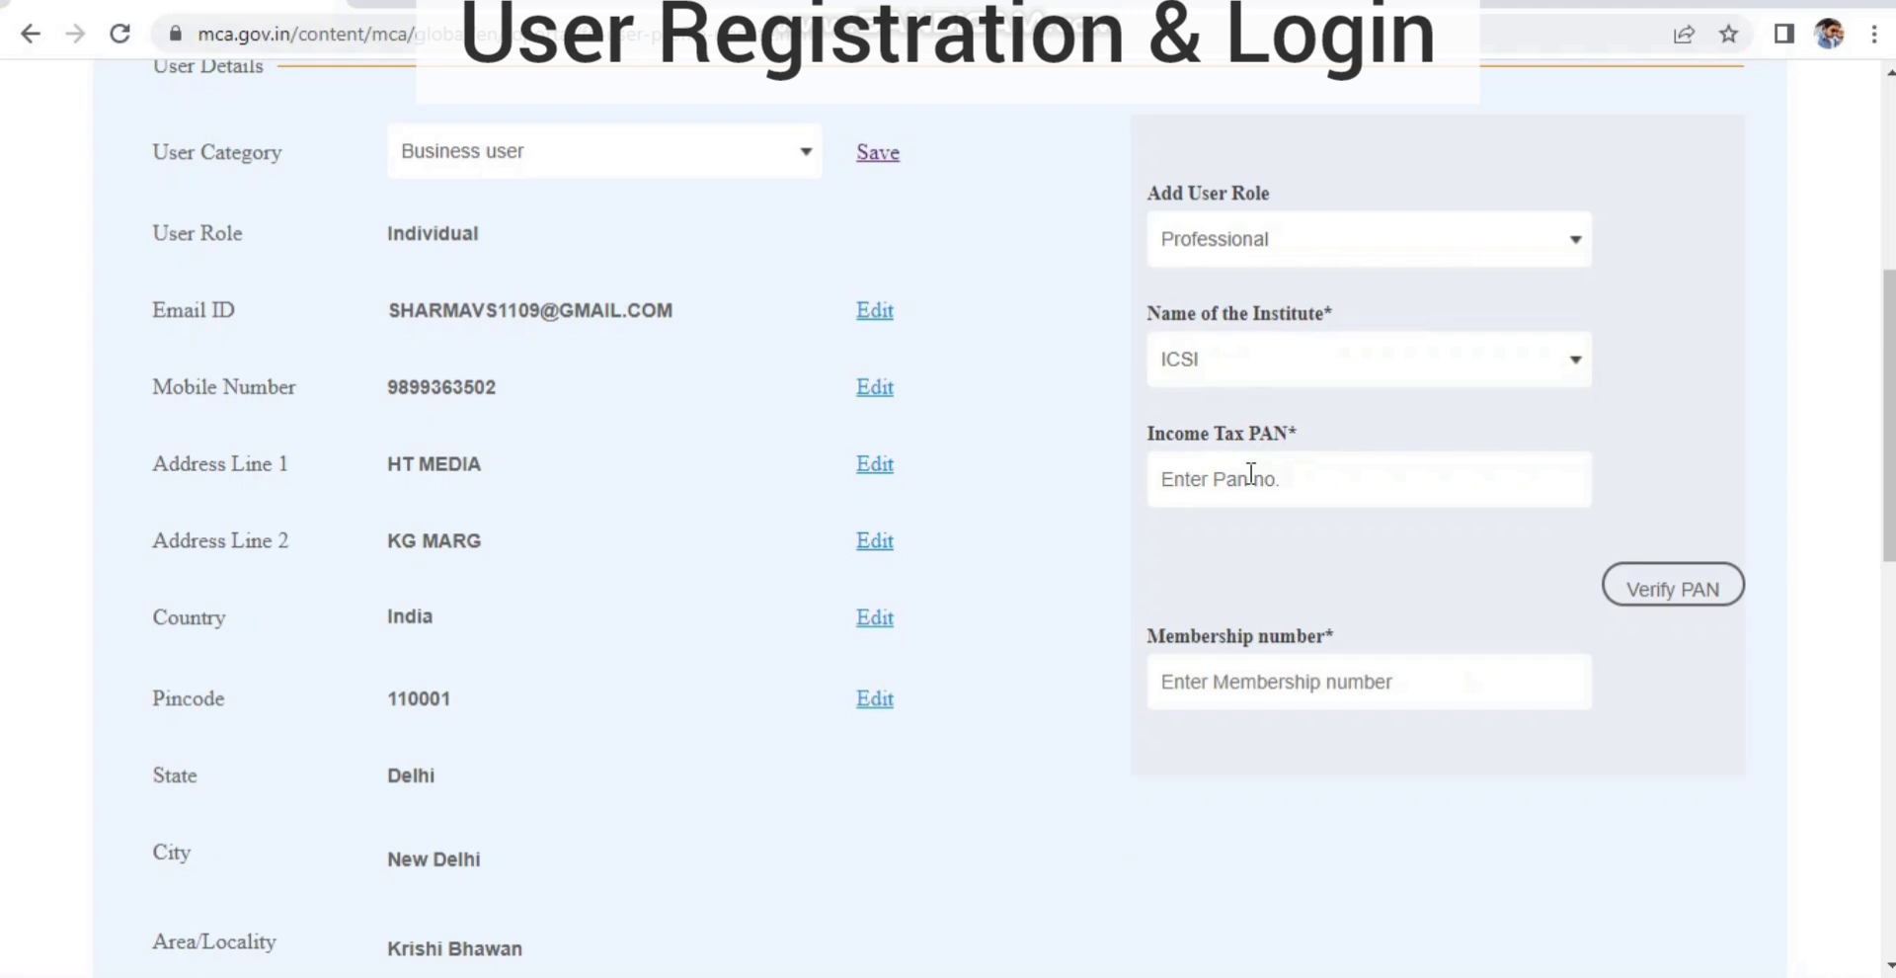
Enter the income tax PAN, correct its last character, and verify it successfully.
{"action": "left_click", "coordinate": [1250, 475]}
{"action": "left_click", "coordinate": [1273, 539]}
{"action": "left_click", "coordinate": [1639, 590]}
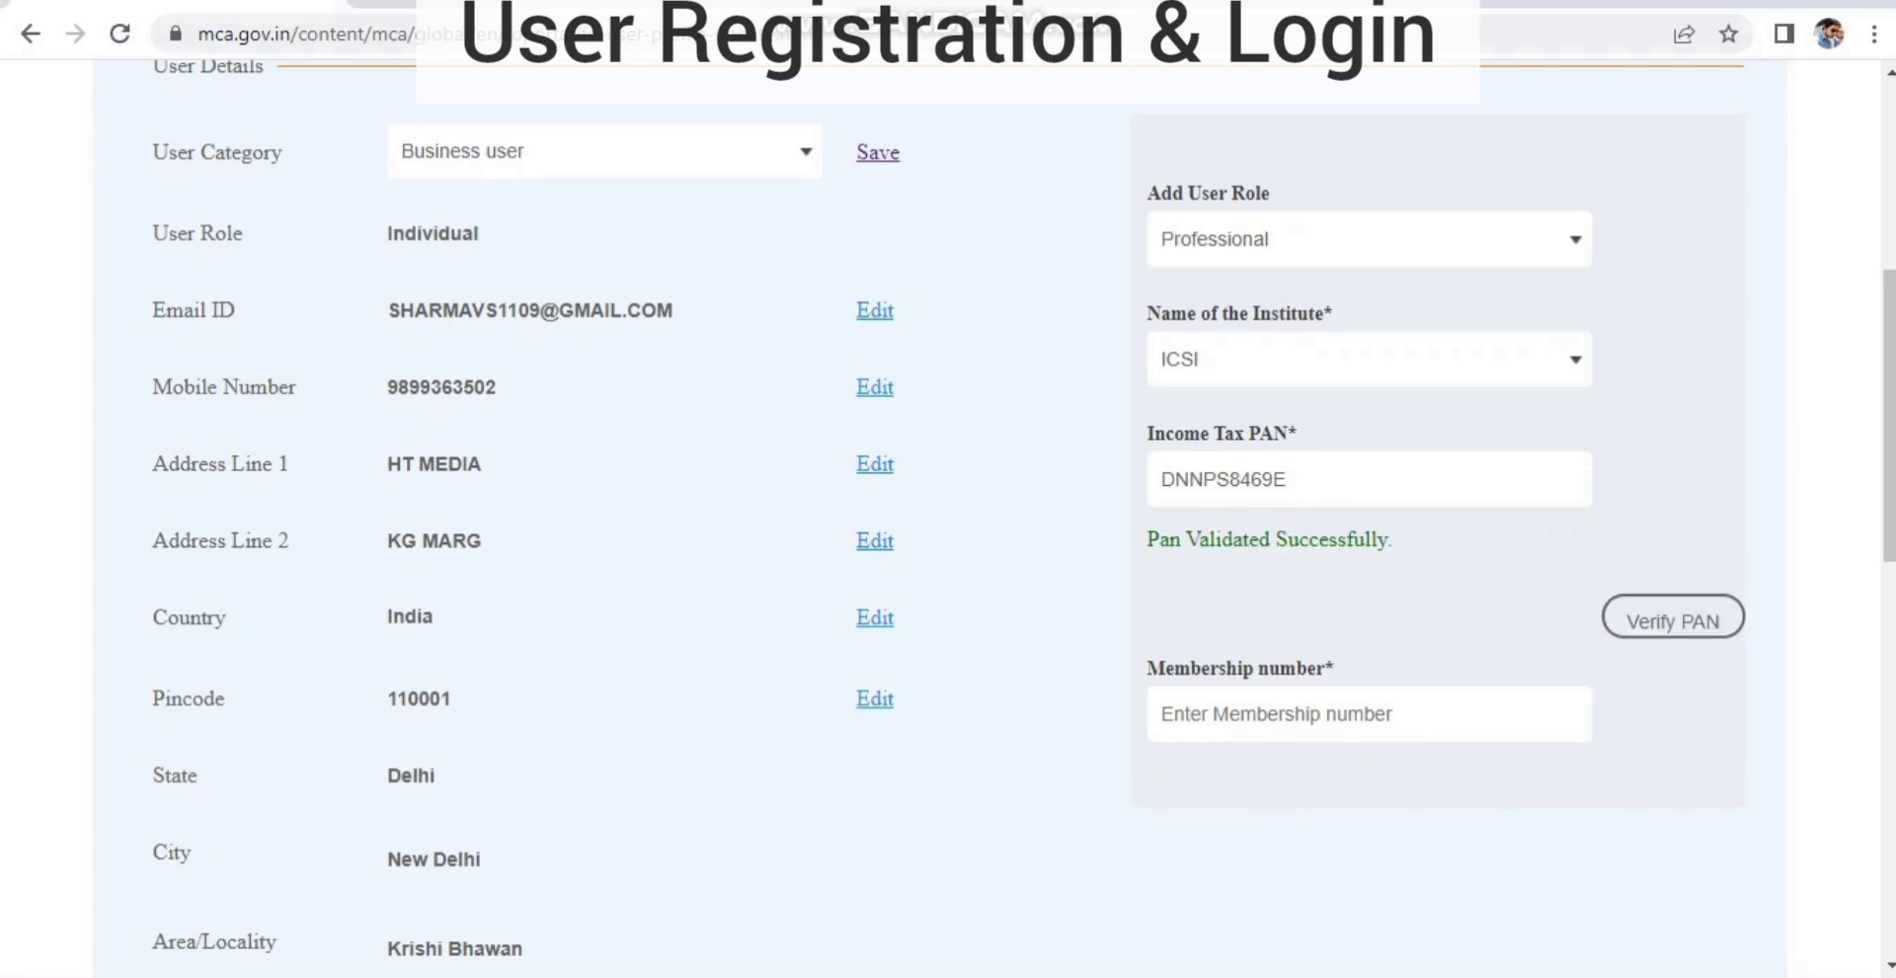
Fill in the ICSI membership number field.
{"action": "scroll", "coordinate": [1888, 415], "scroll_direction": "down", "scroll_amount": 1}
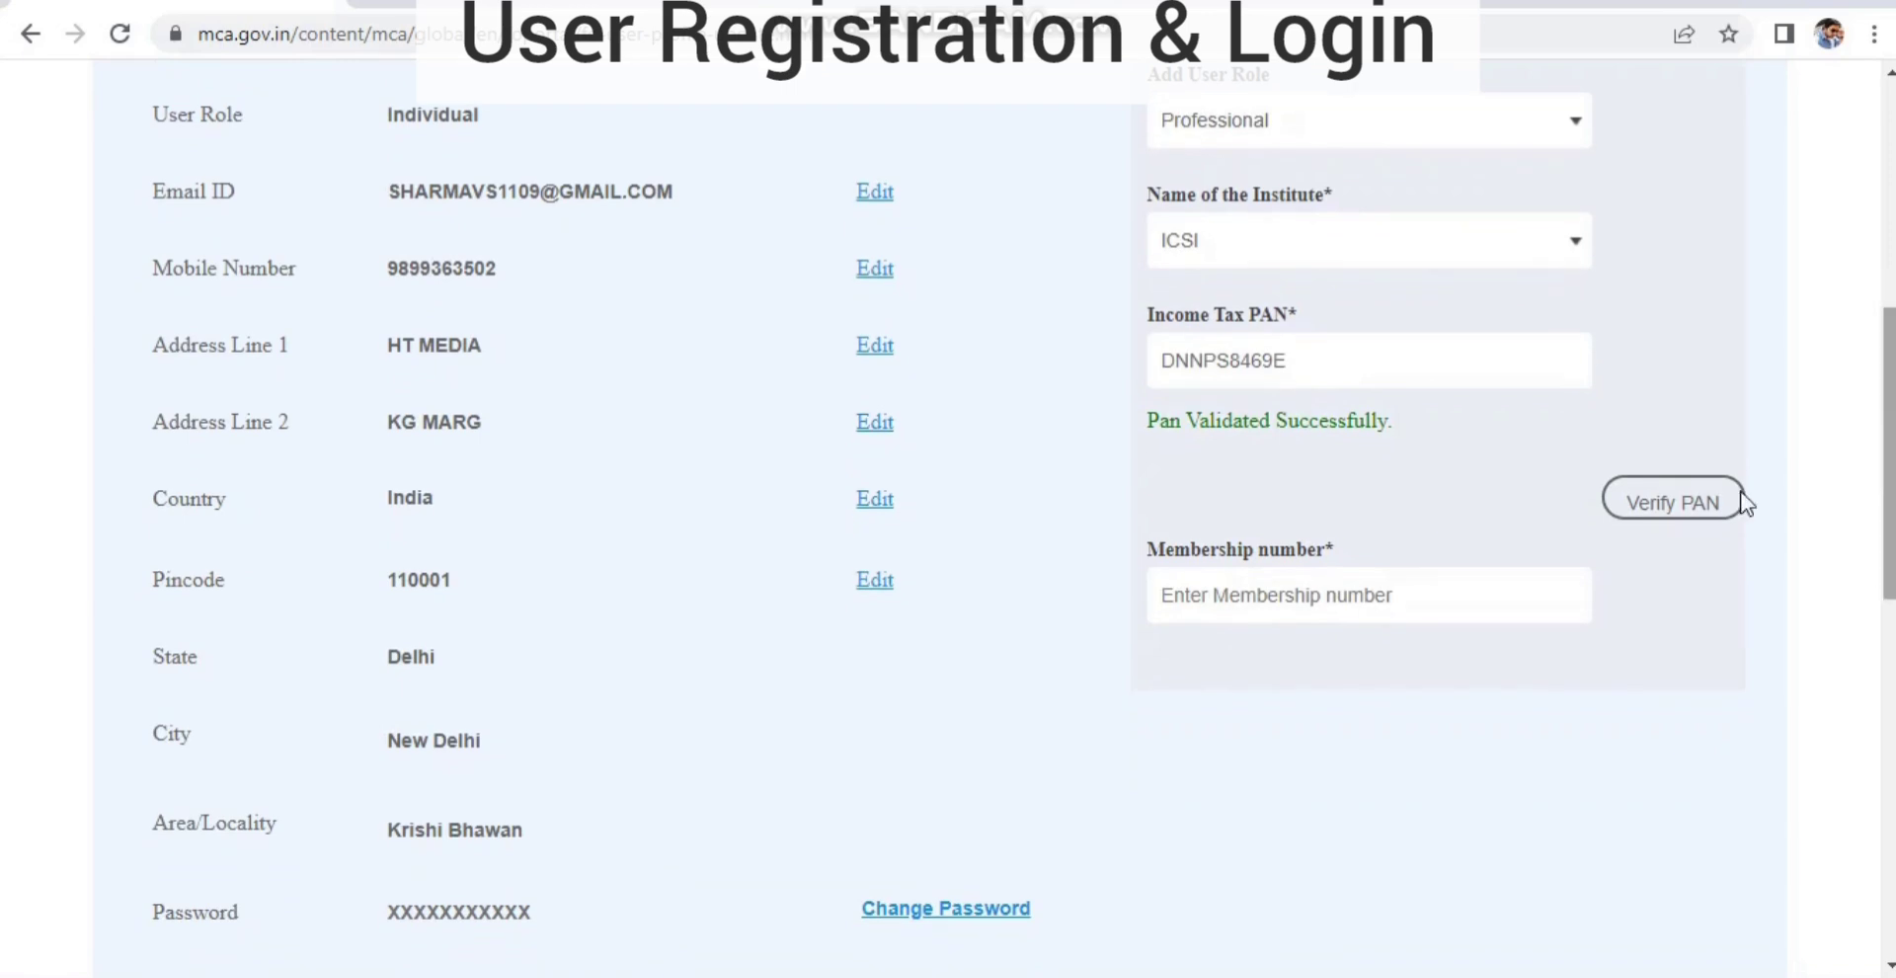
{"action": "left_click", "coordinate": [1387, 597]}
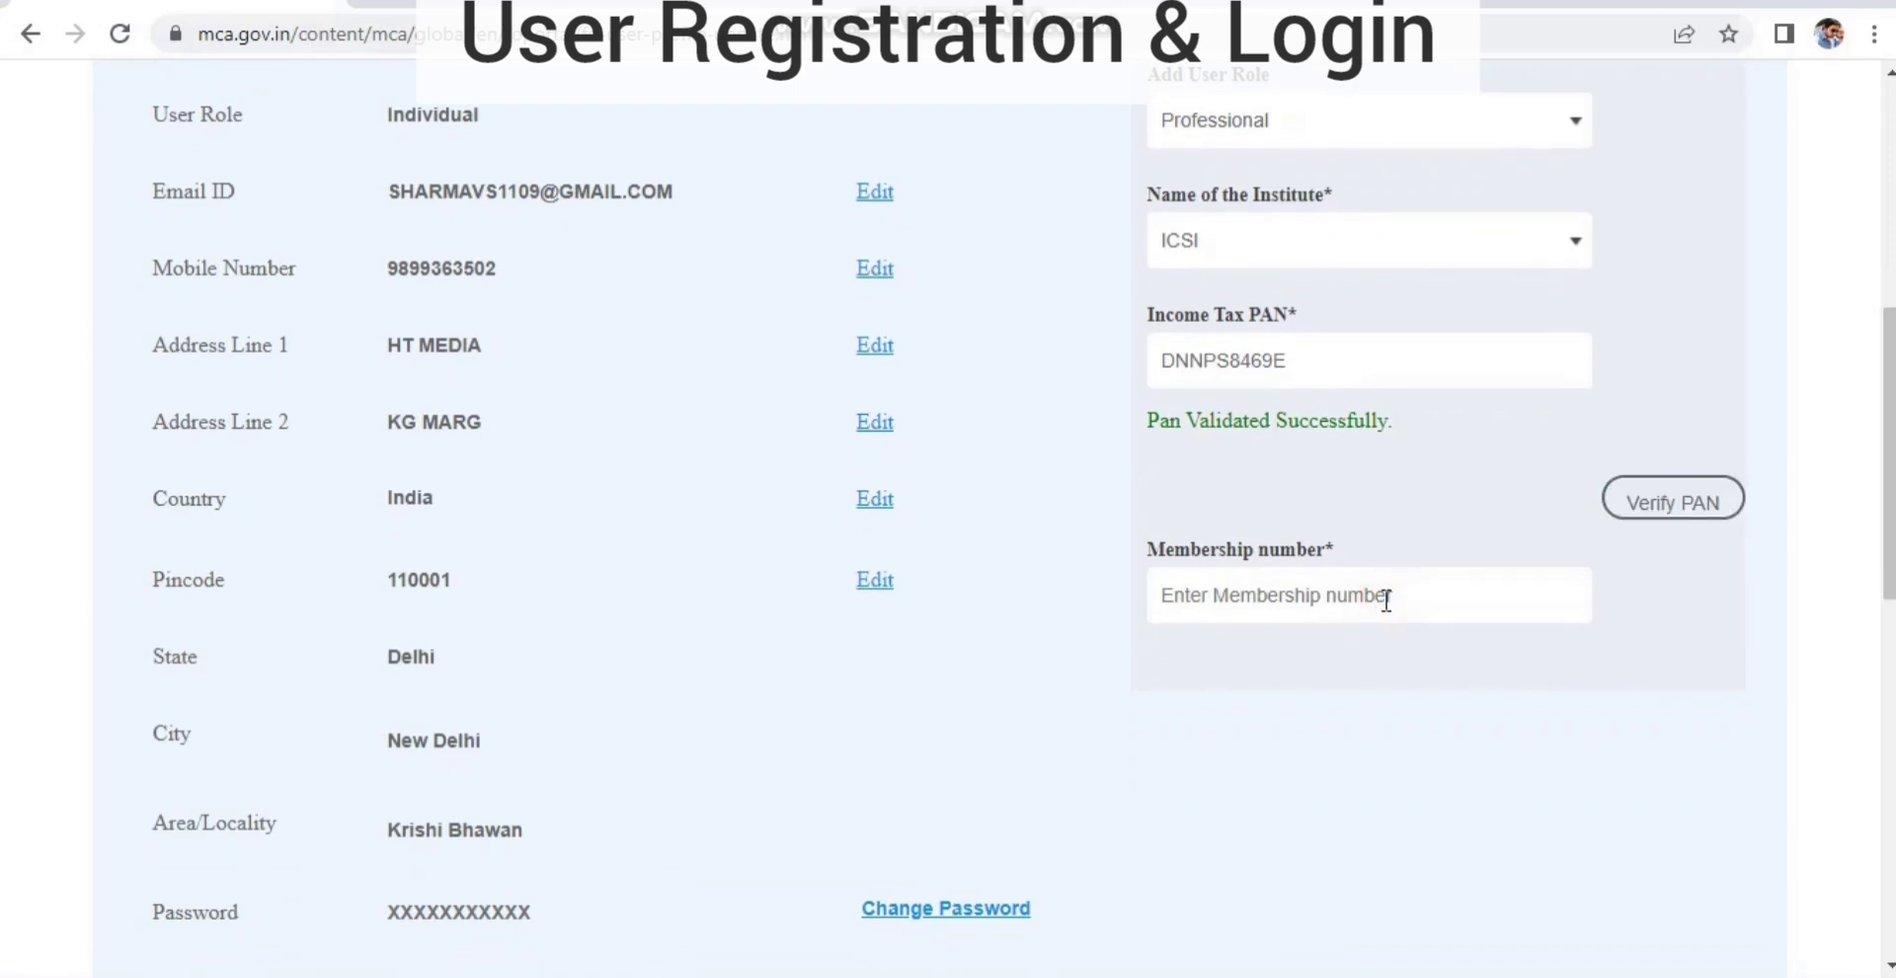
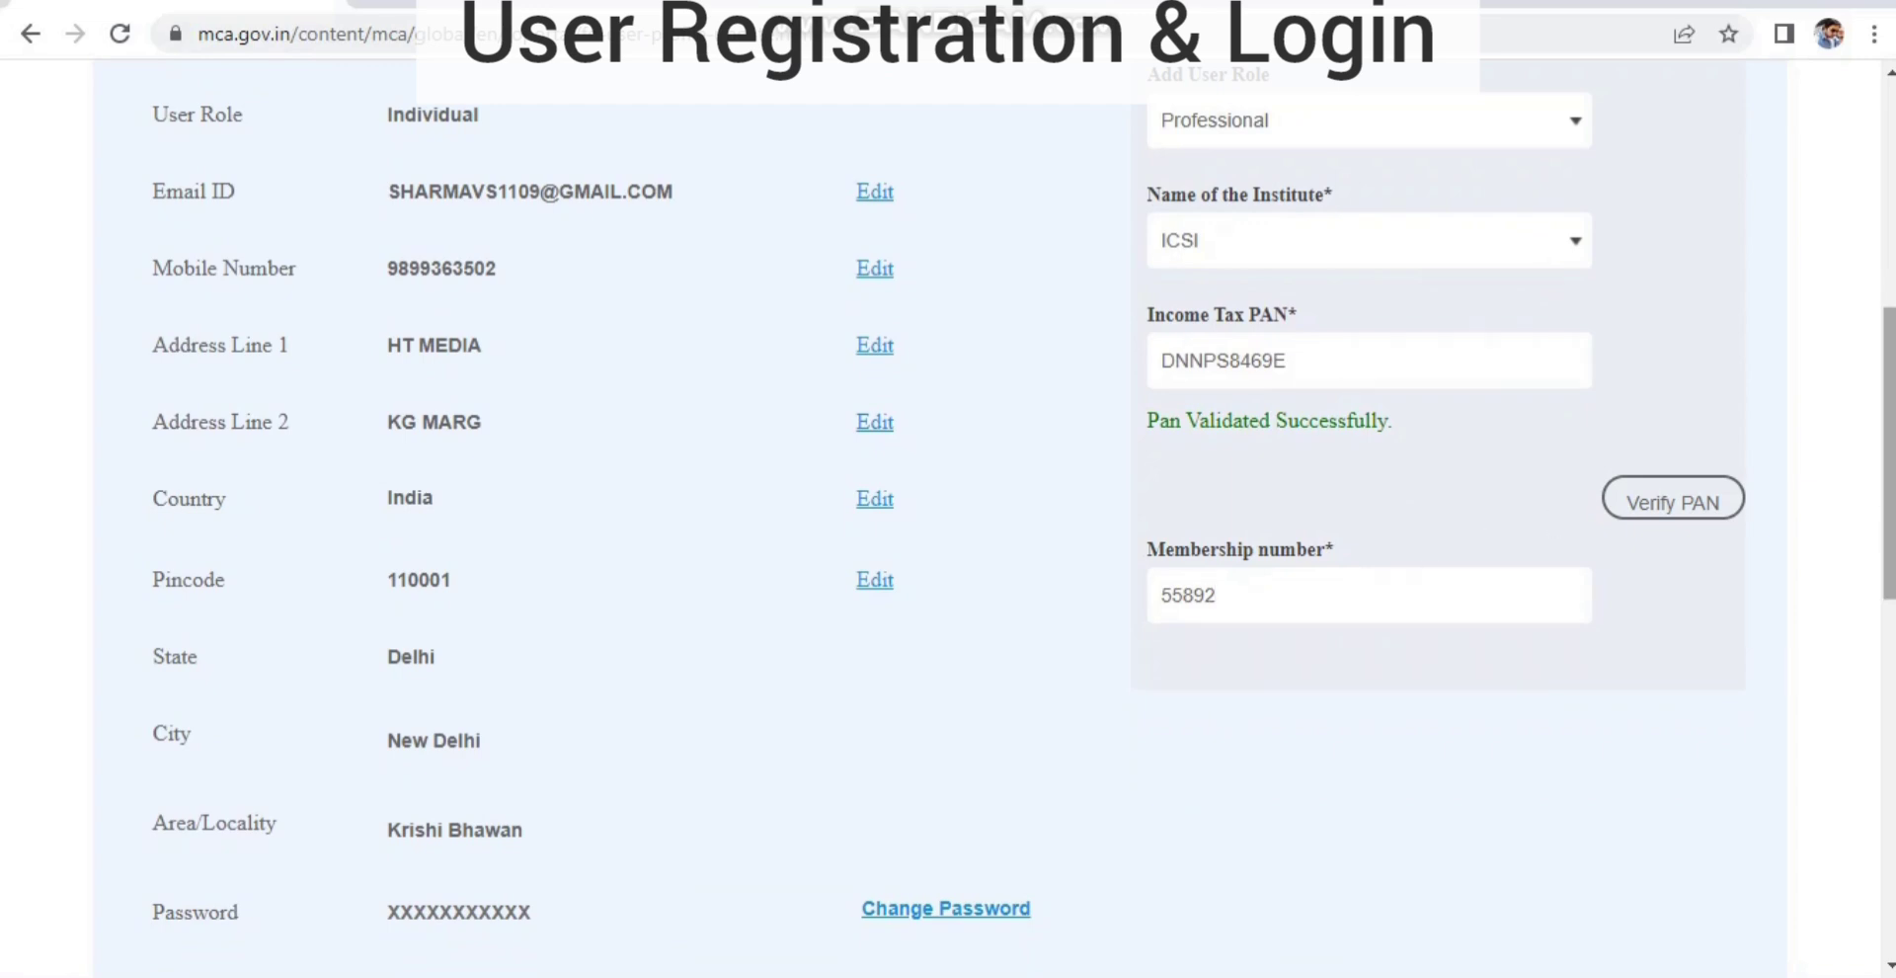
{"action": "left_click_drag", "start_coordinate": [1890, 509], "coordinate": [1890, 388]}
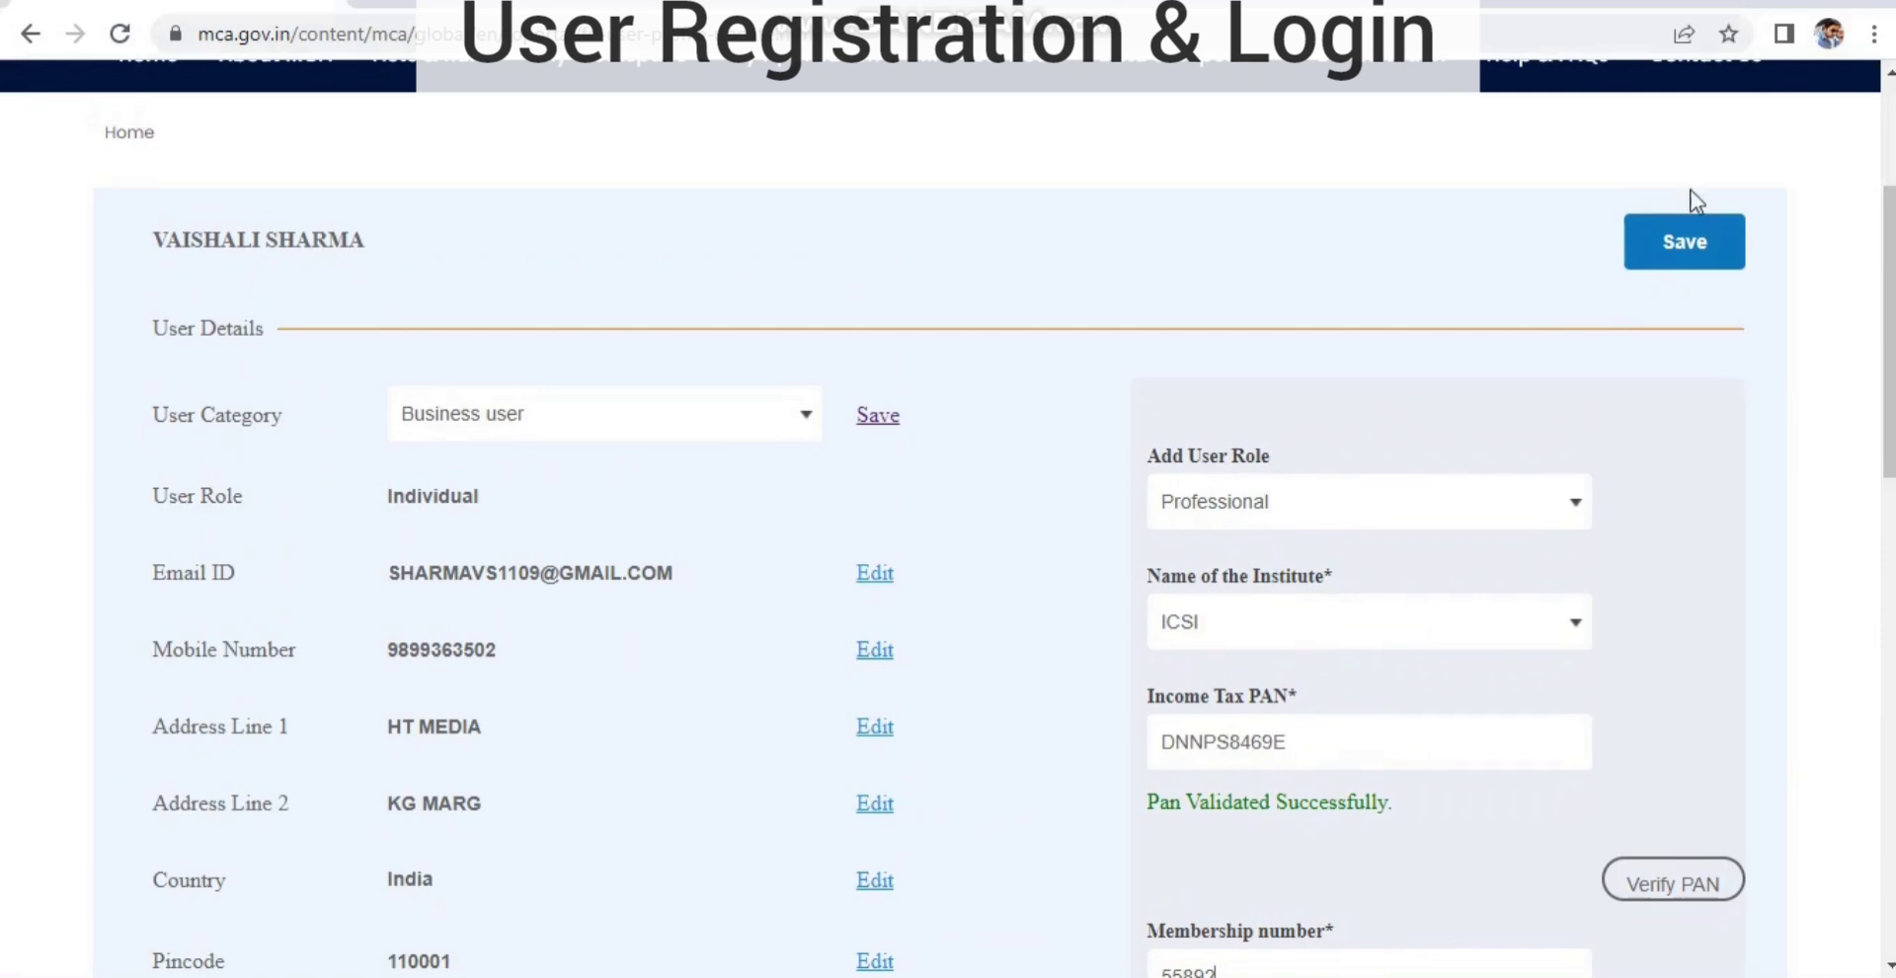
Save the Business user profile and dismiss the Congratulations confirmation with OK.
{"action": "left_click", "coordinate": [1684, 237]}
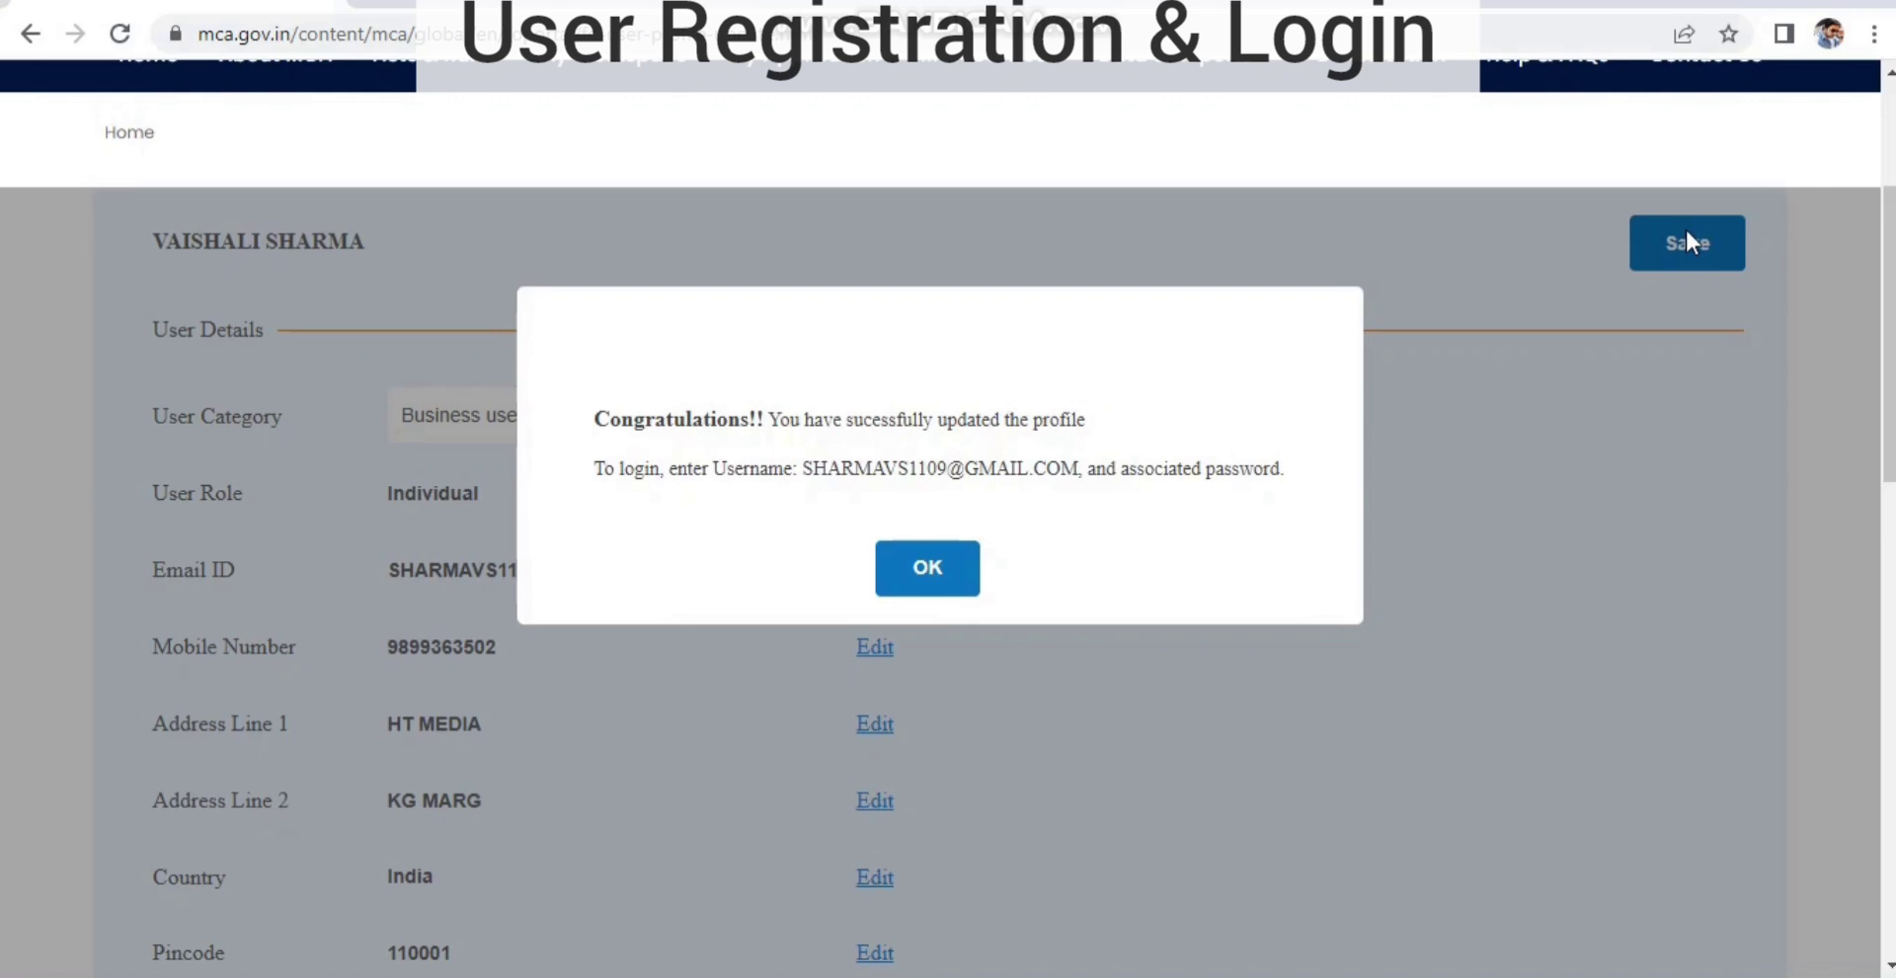
{"action": "left_click", "coordinate": [596, 420]}
{"action": "left_click_drag", "start_coordinate": [627, 440], "coordinate": [1301, 482]}
{"action": "left_click", "coordinate": [1170, 533]}
{"action": "left_click", "coordinate": [965, 563]}
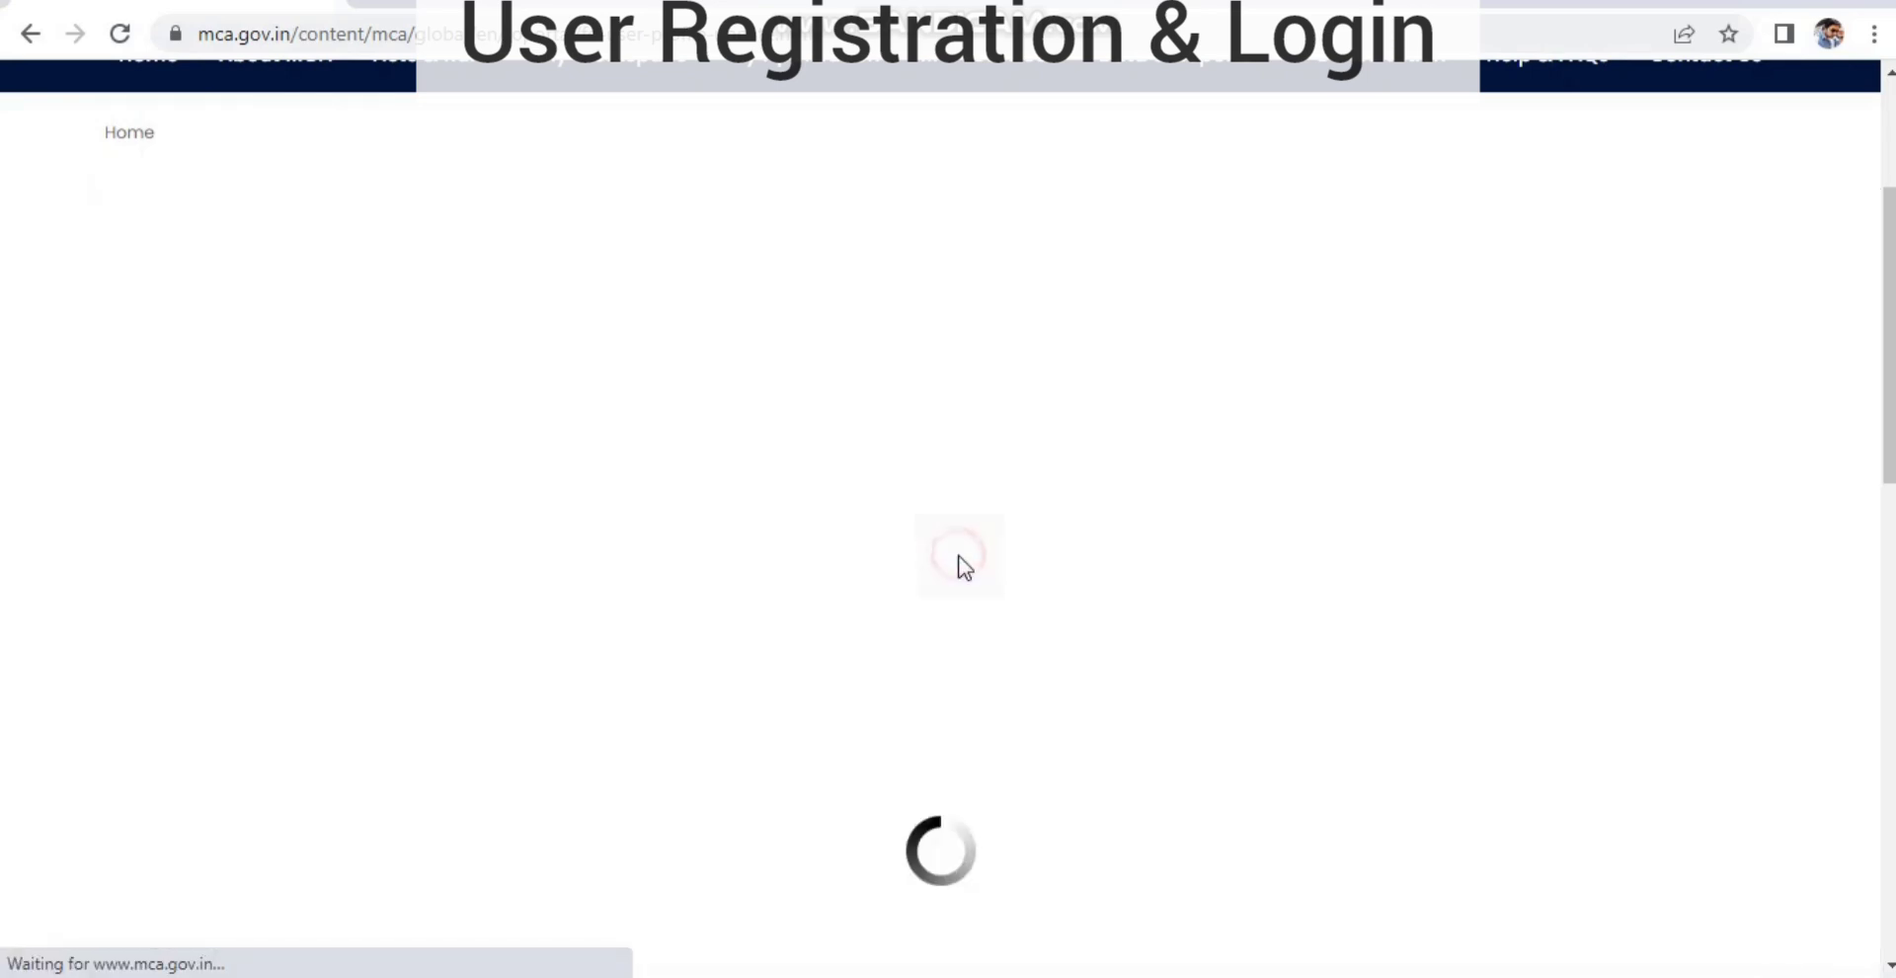